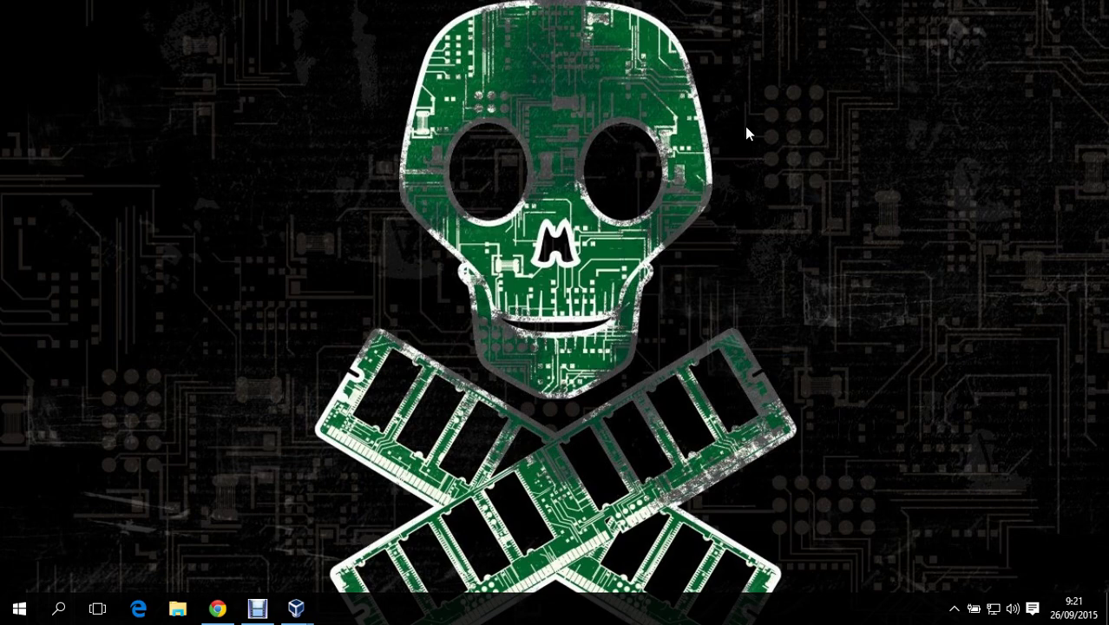
- On 2008SRV1, disable IPv6 on the Local Area Connection
{"action": "mouse_move", "coordinate": [297, 608]}
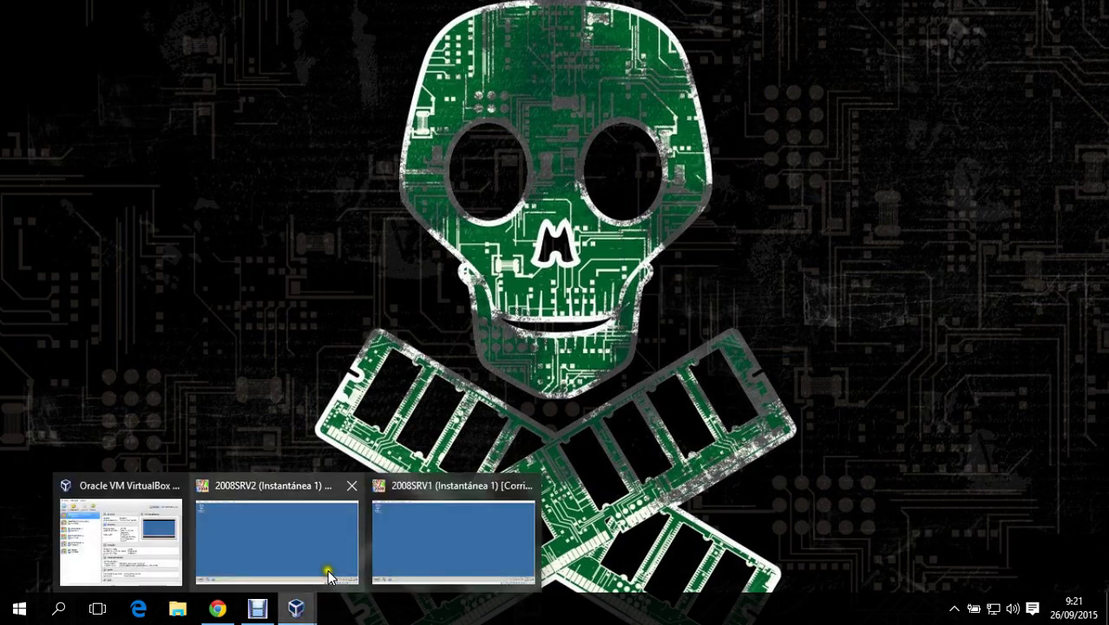
{"action": "left_click", "coordinate": [319, 545]}
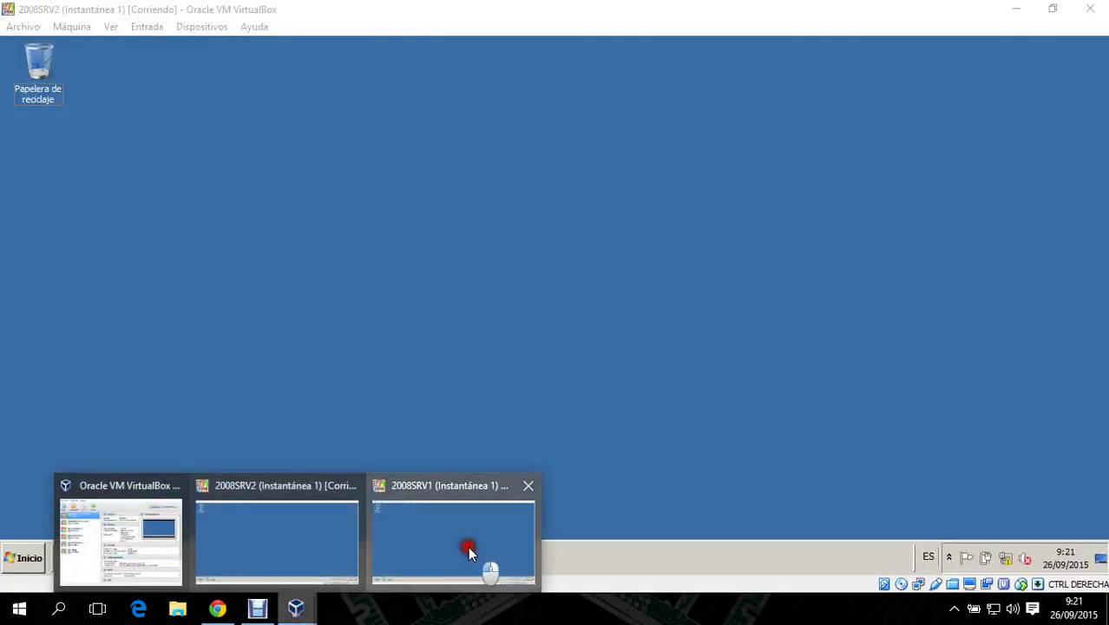
{"action": "left_click", "coordinate": [467, 545]}
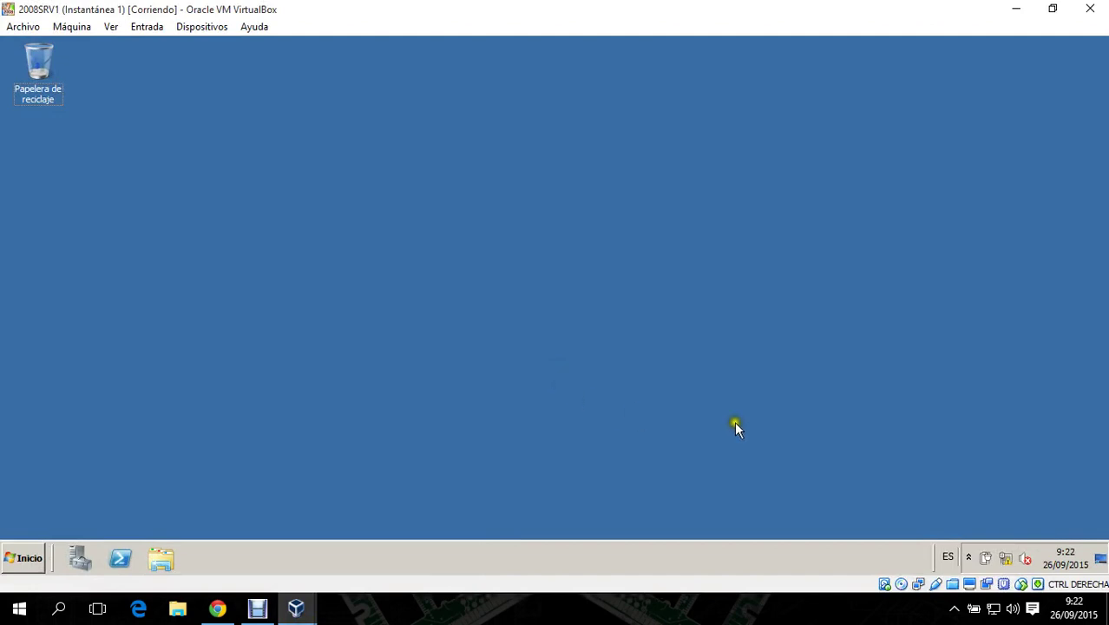
{"action": "right_click", "coordinate": [1004, 560]}
{"action": "left_click", "coordinate": [1005, 544]}
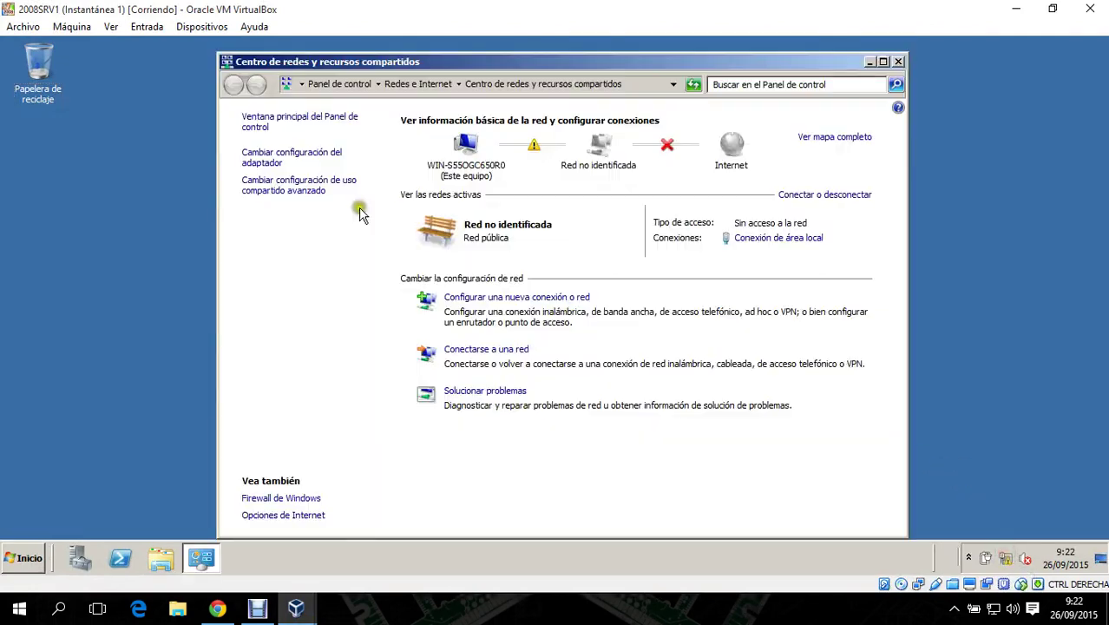
{"action": "left_click", "coordinate": [297, 153]}
{"action": "left_click", "coordinate": [295, 158]}
{"action": "right_click", "coordinate": [295, 158]}
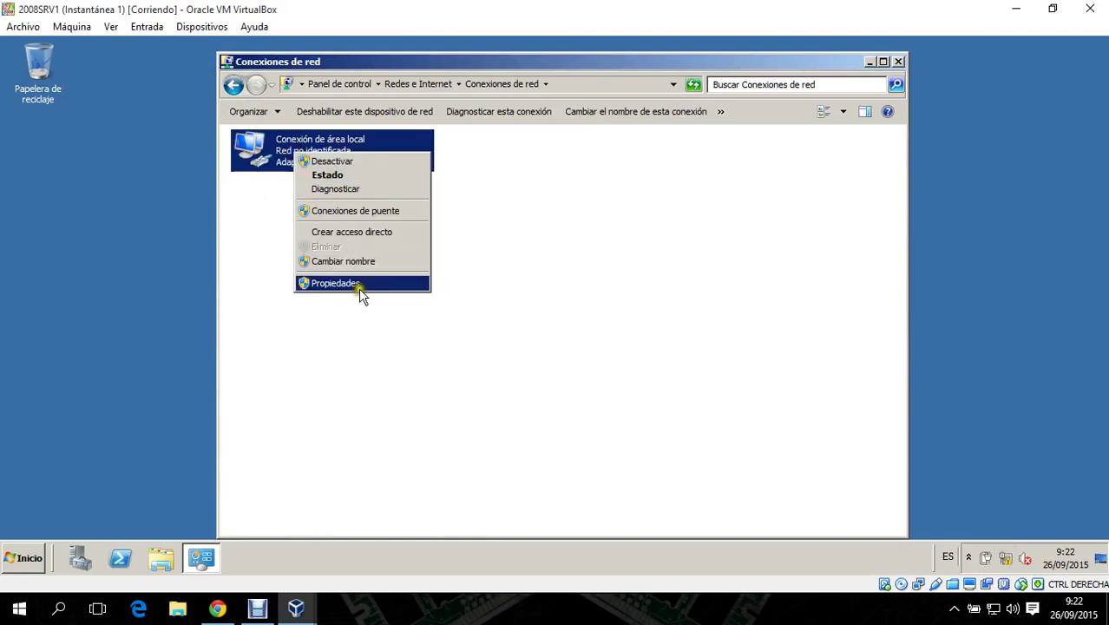
{"action": "left_click", "coordinate": [359, 288]}
{"action": "left_click", "coordinate": [262, 290]}
- Add 192.168.1.3 as the alternate DNS server in the IPv4 settings
{"action": "left_click", "coordinate": [404, 305]}
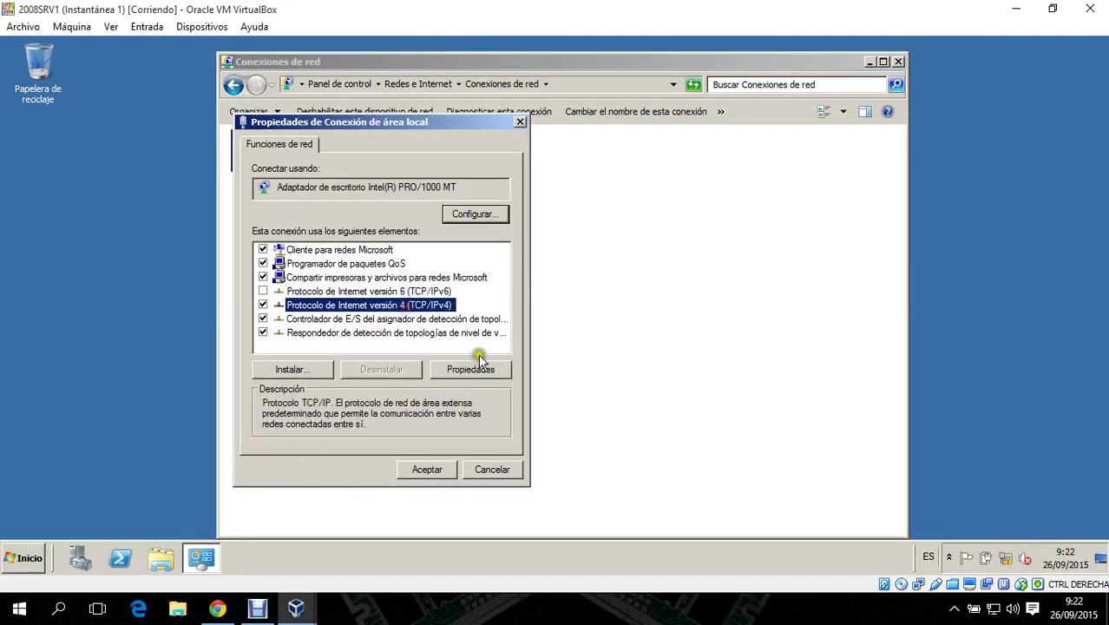
{"action": "left_click", "coordinate": [470, 369]}
{"action": "left_click", "coordinate": [477, 439]}
{"action": "type", "text": "192.168."}
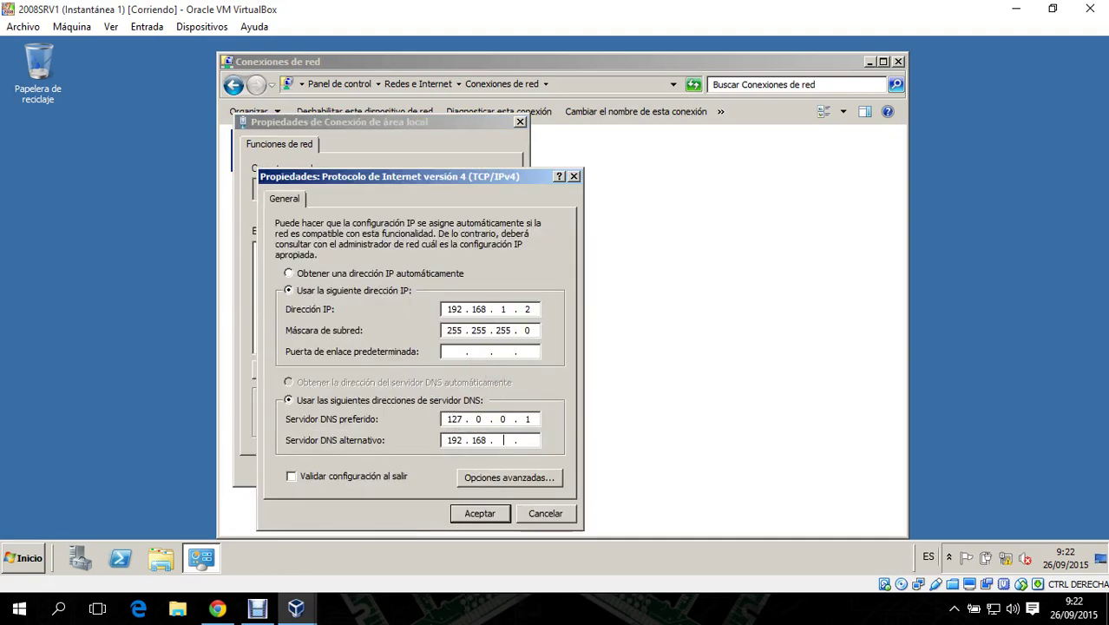
{"action": "type", "text": "1.3"}
{"action": "left_click", "coordinate": [482, 514]}
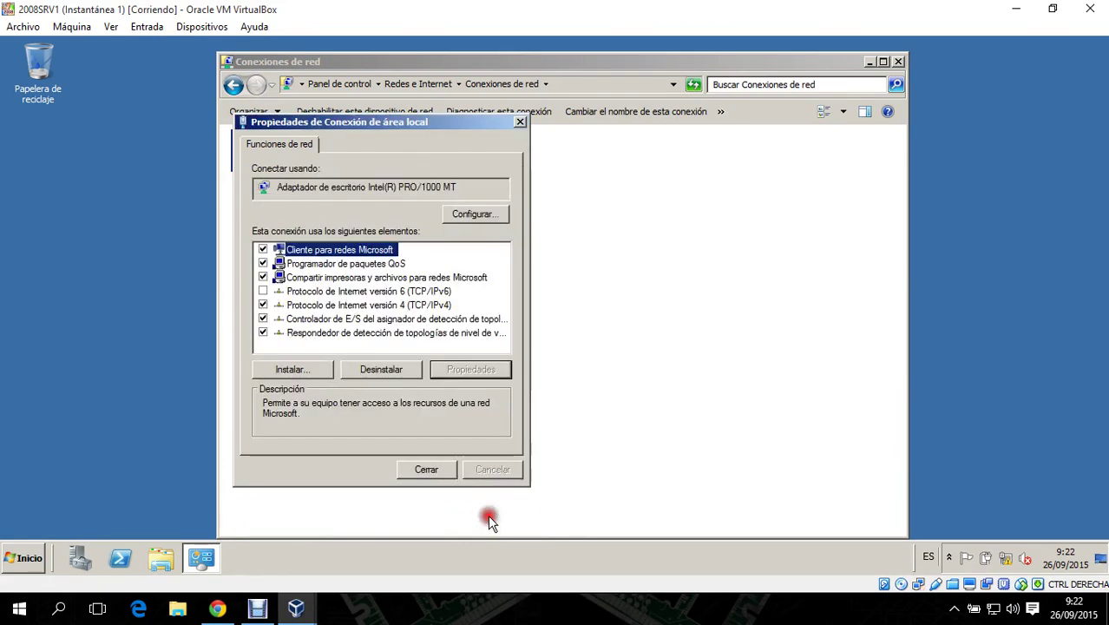
{"action": "left_click", "coordinate": [427, 473]}
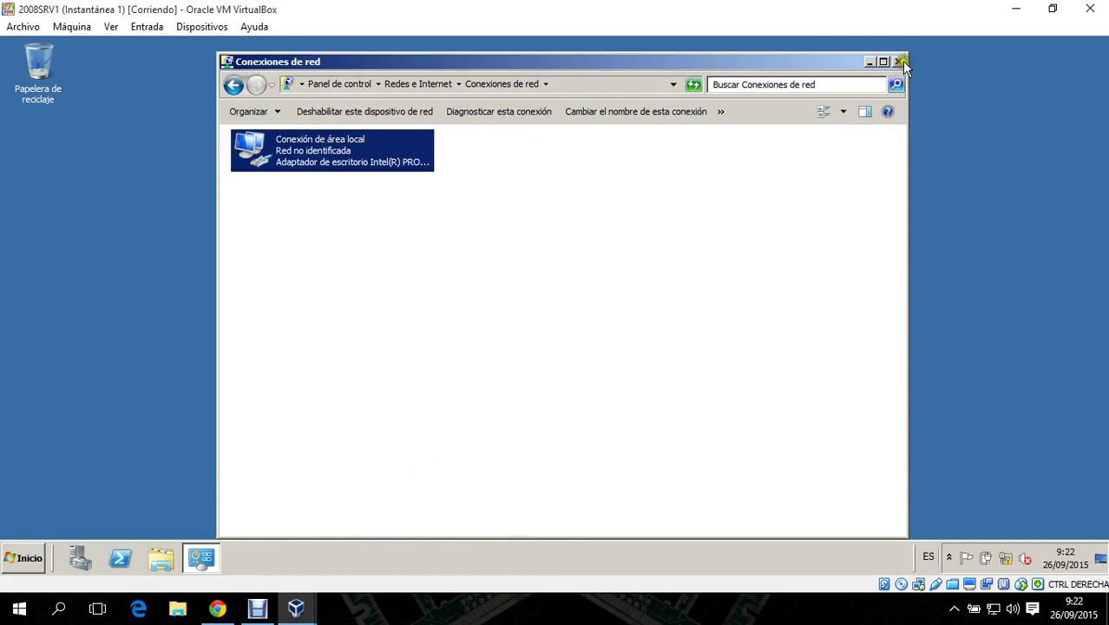
{"action": "left_click", "coordinate": [899, 61]}
- Launch dcpromo and choose to create a new domain in a new forest
{"action": "key", "text": "super+r"}
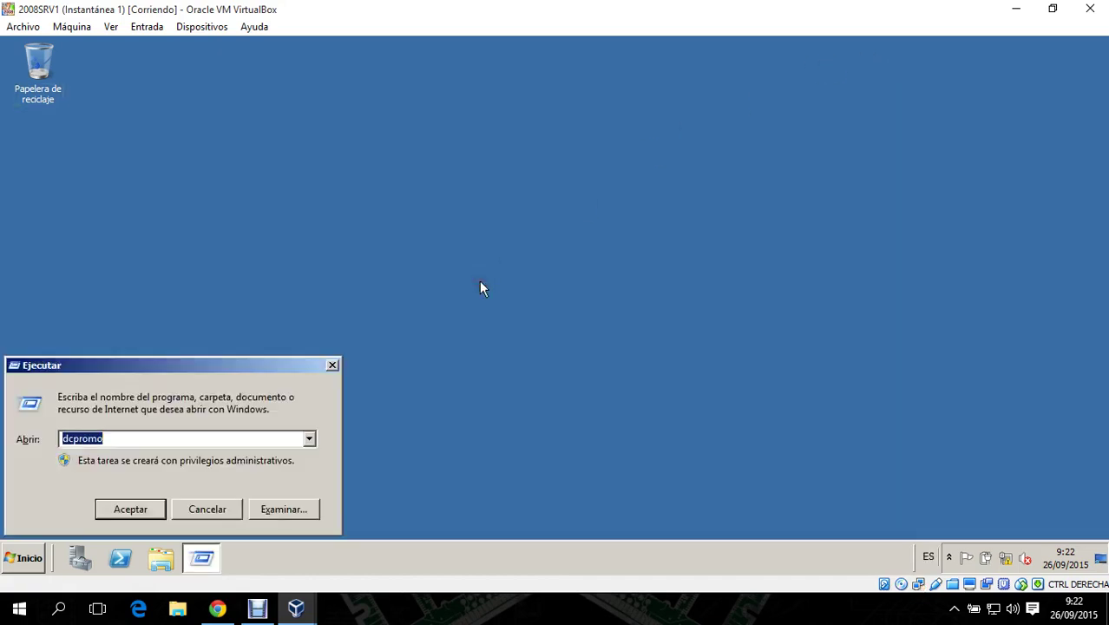
{"action": "key", "text": "Return"}
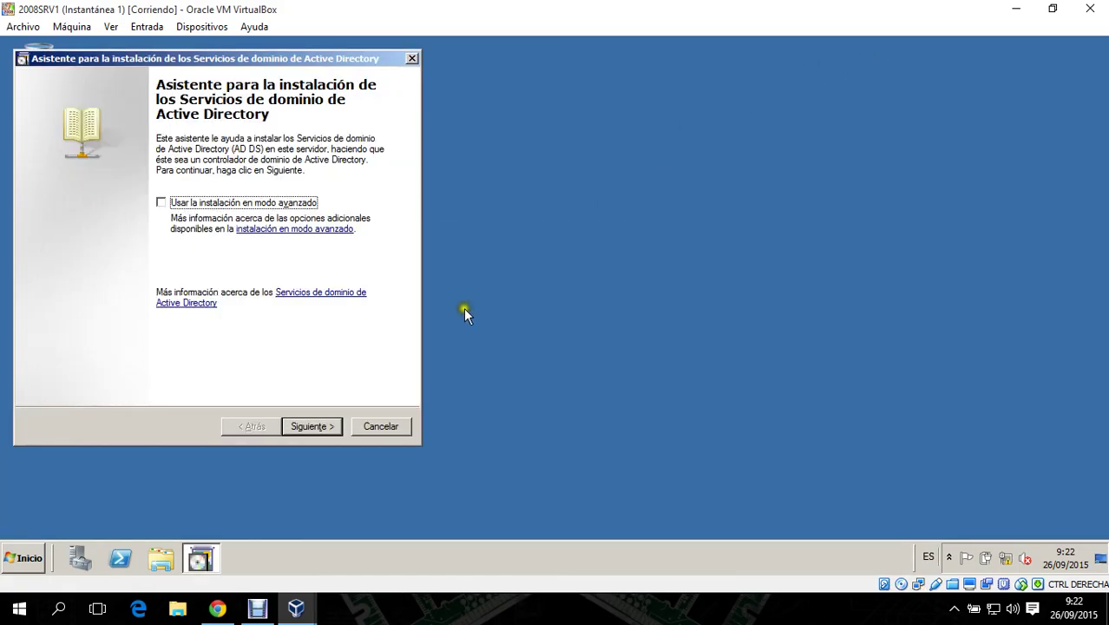
{"action": "left_click", "coordinate": [313, 426]}
{"action": "left_click", "coordinate": [313, 426]}
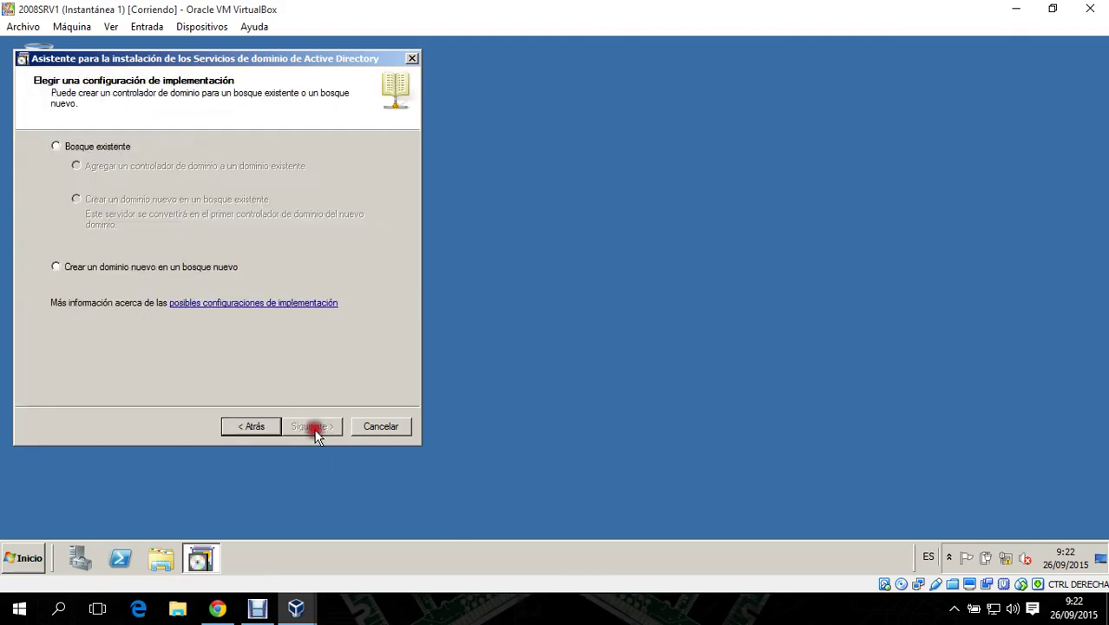
{"action": "left_click", "coordinate": [157, 272]}
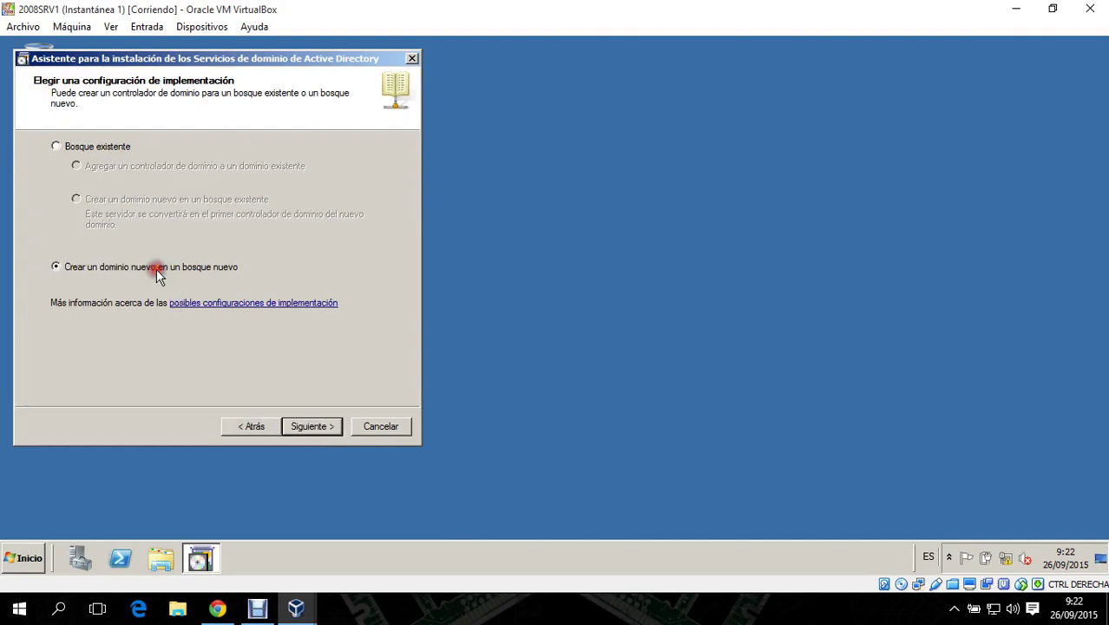
{"action": "left_click", "coordinate": [317, 426]}
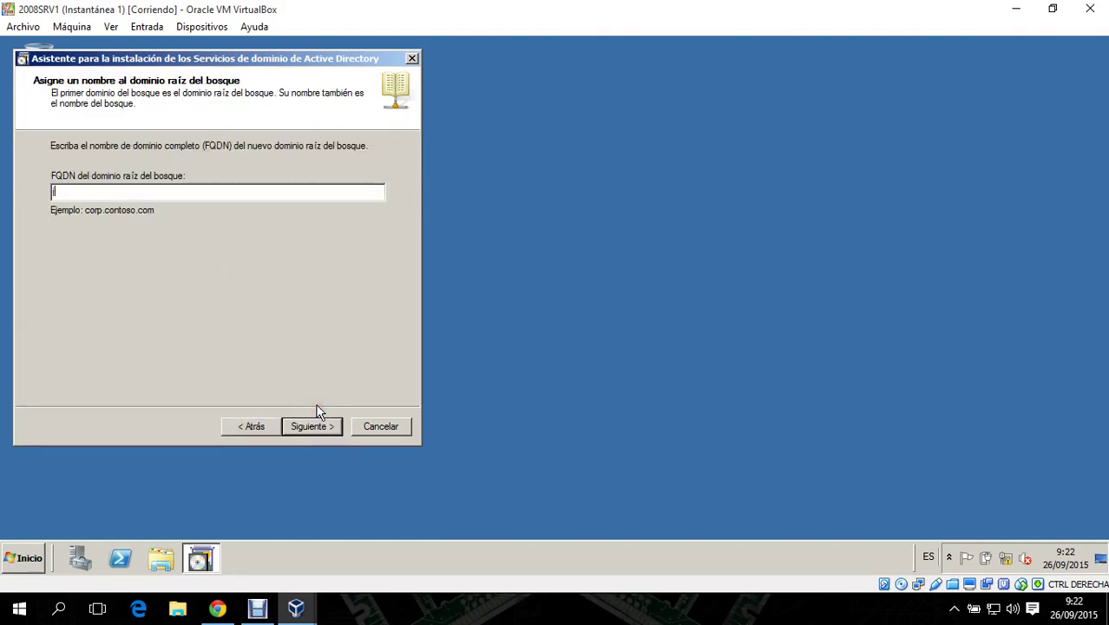
- Enter jcnet.net as the forest root domain name
{"action": "type", "text": "jcnet.e"}
{"action": "key", "text": "BackSpace"}
{"action": "key", "text": "BackSpace"}
{"action": "key", "text": "BackSpace"}
{"action": "key", "text": "BackSpace"}
{"action": "type", "text": "jcnet.net"}
{"action": "key", "text": "Return"}
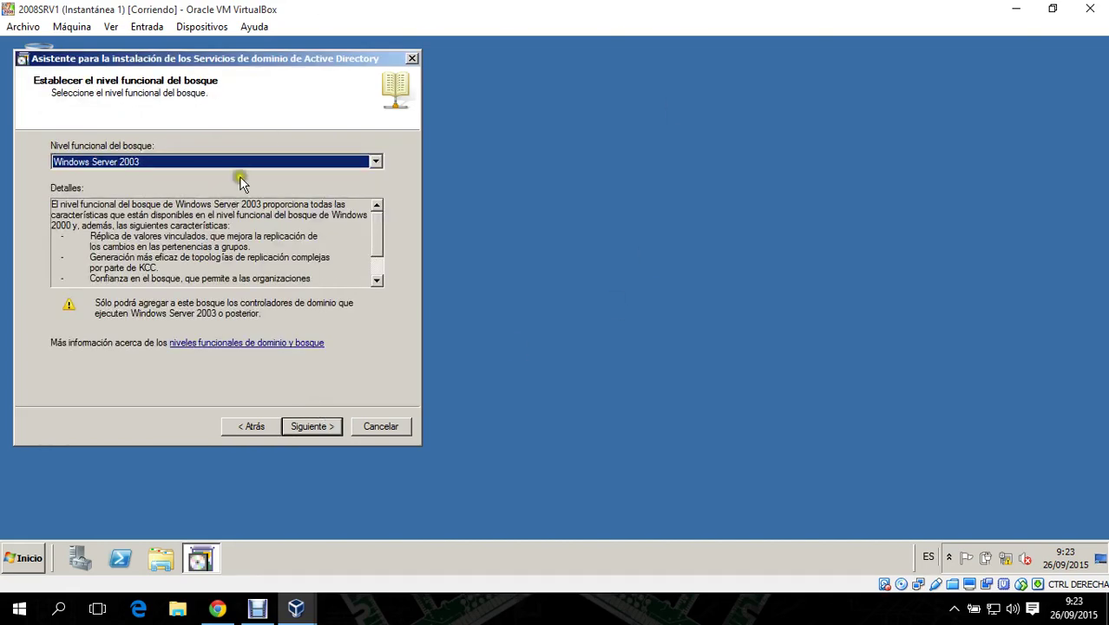
- Set the forest functional level to Windows Server 2008 R2
{"action": "left_click", "coordinate": [255, 159]}
{"action": "left_click", "coordinate": [240, 208]}
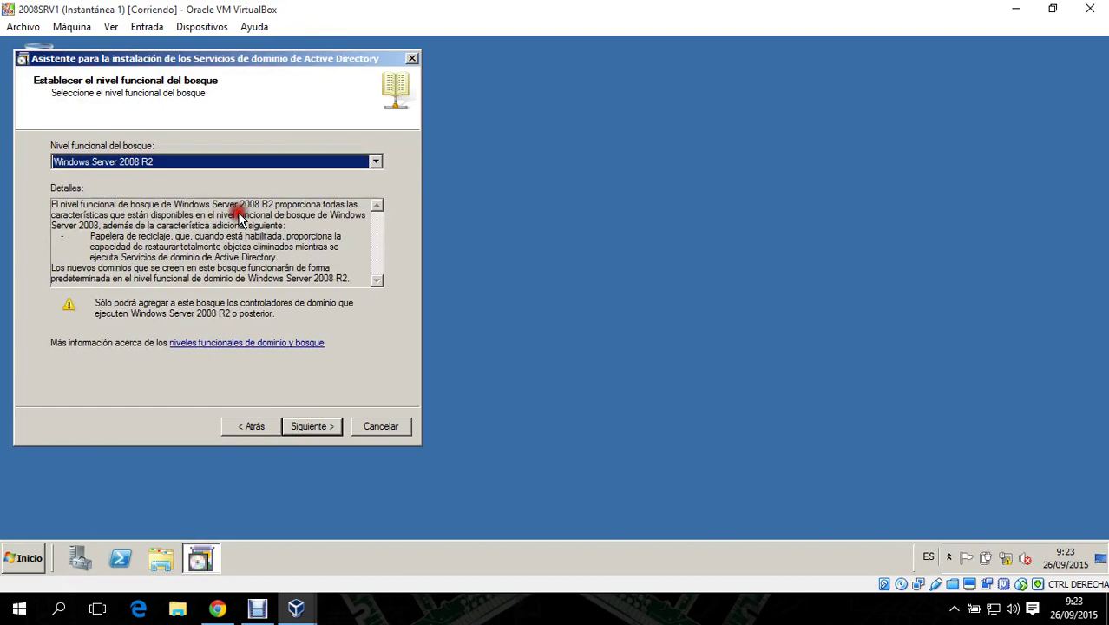
{"action": "left_click", "coordinate": [317, 430]}
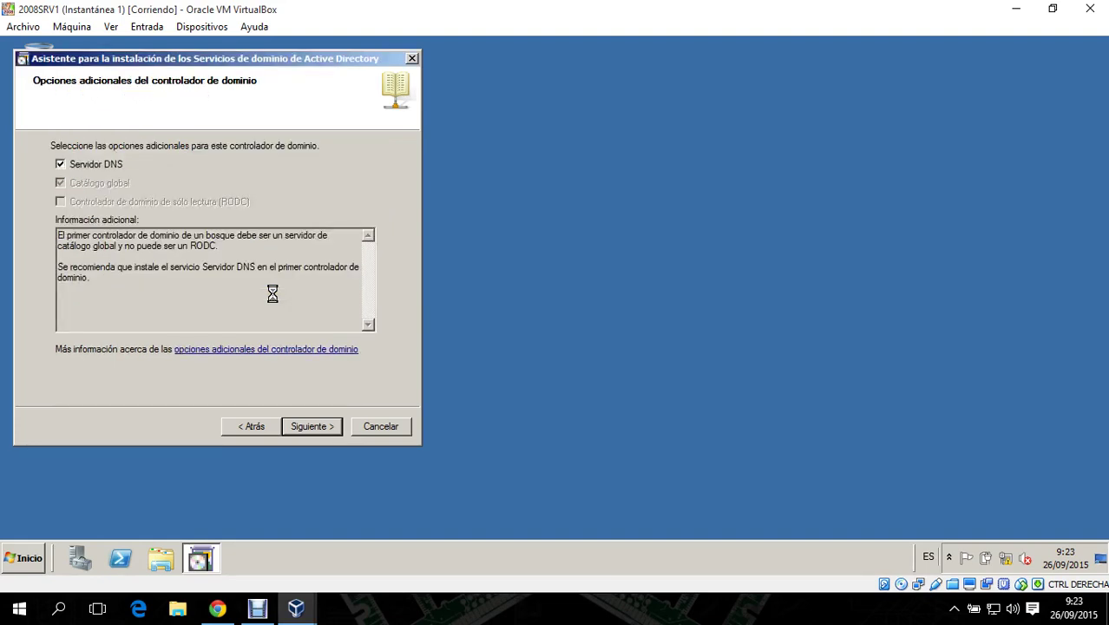
- Keep the DNS server option and default folders, then set and confirm the restore-mode password
{"action": "left_click", "coordinate": [333, 425]}
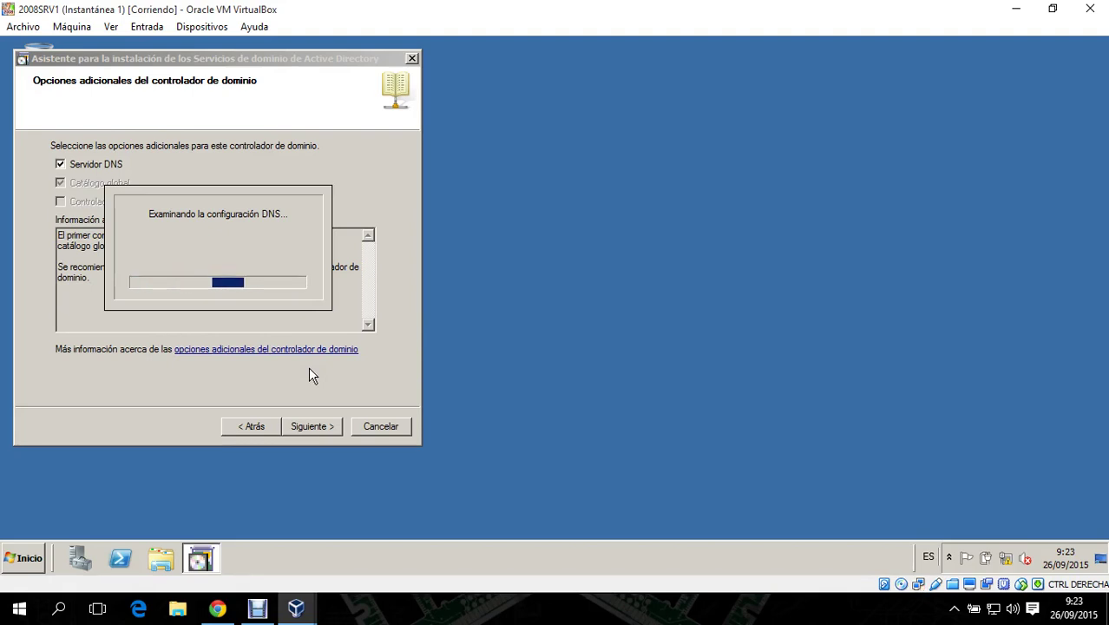
{"action": "left_click", "coordinate": [619, 378]}
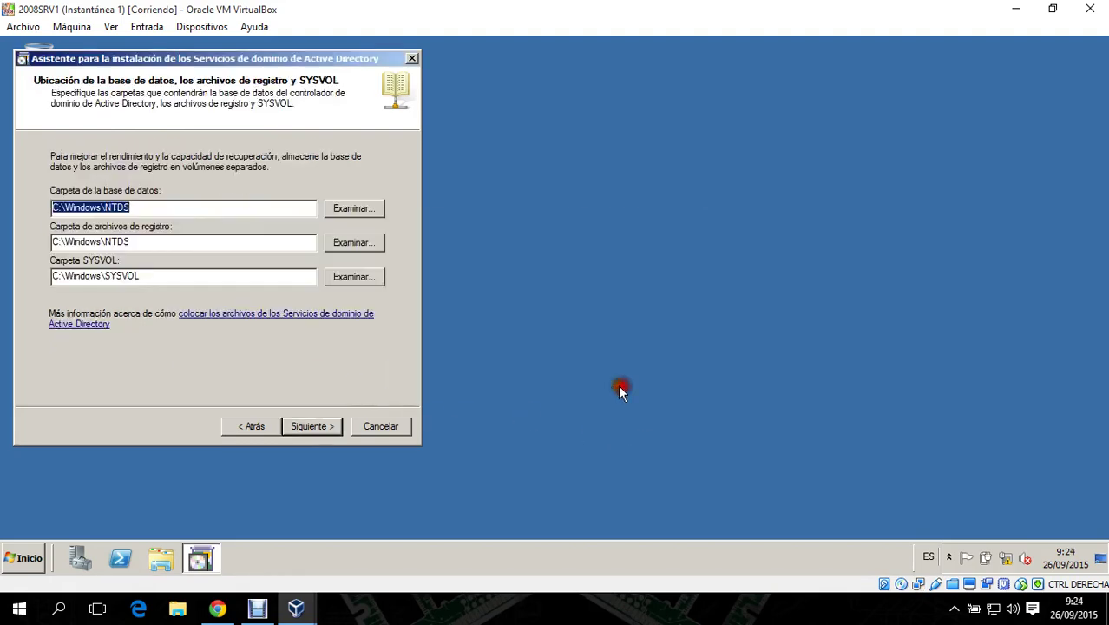
{"action": "left_click", "coordinate": [310, 426]}
{"action": "type", "text": "Passw0rd"}
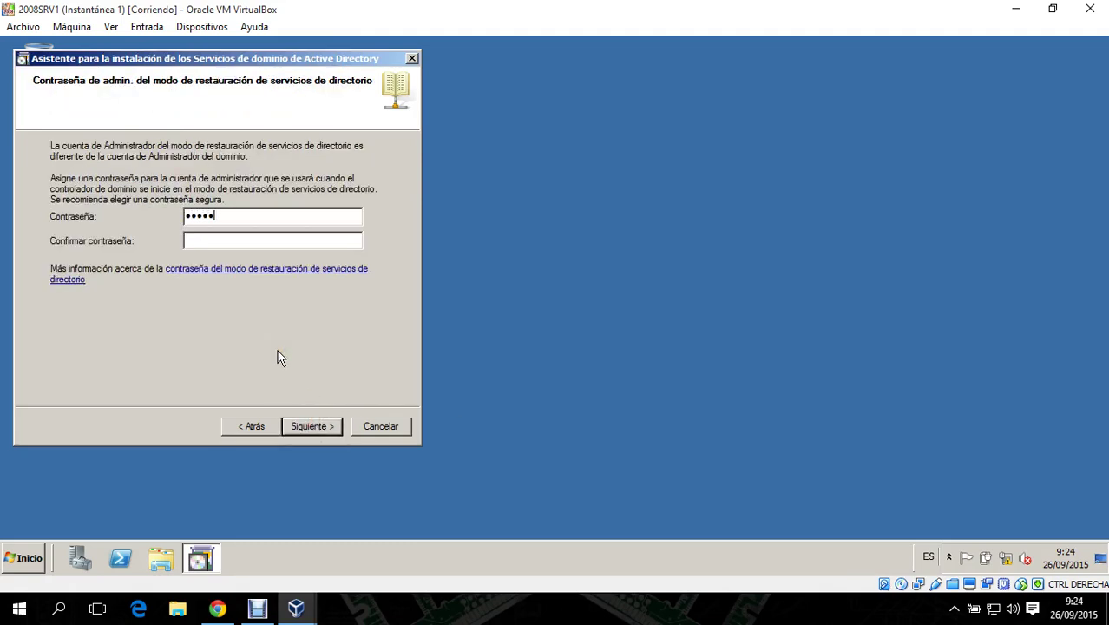
{"action": "key", "text": "Tab"}
{"action": "key", "text": "Return"}
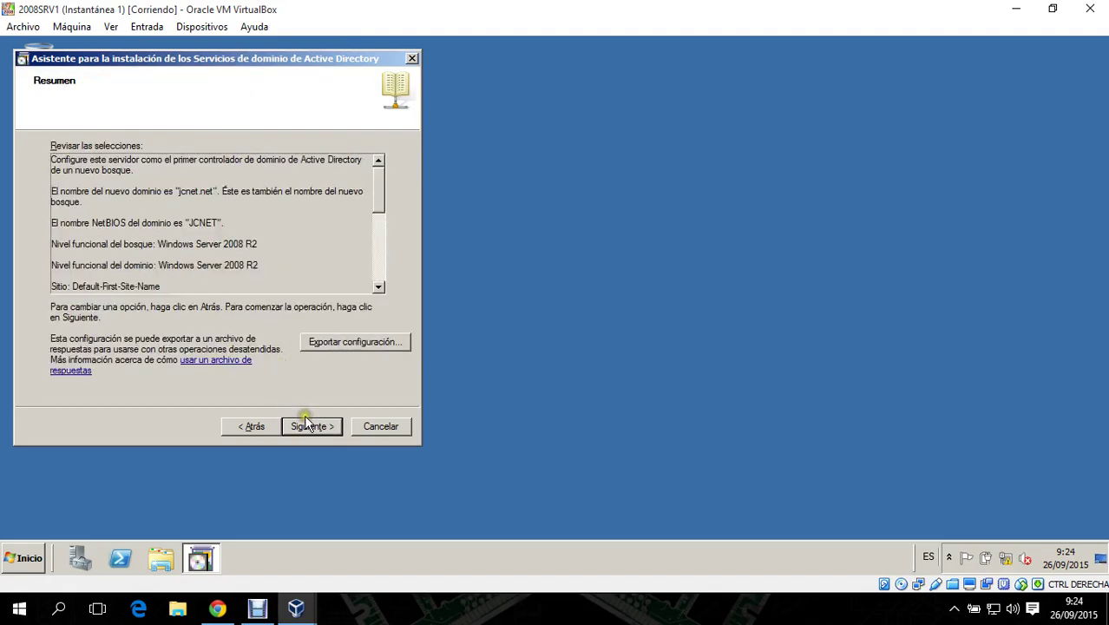
- Run the AD DS installation from the summary page and finish the wizard once done
{"action": "left_click", "coordinate": [308, 425]}
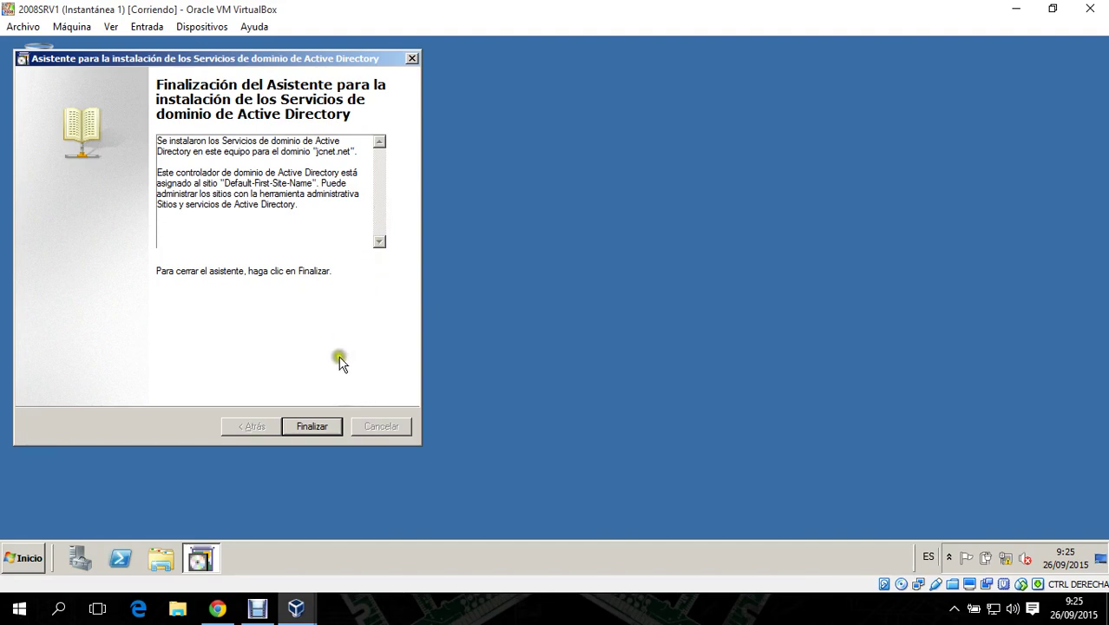
{"action": "left_click", "coordinate": [329, 426]}
- Restart 2008SRV1 and sign in as the JCNET domain administrator with its password
{"action": "left_click", "coordinate": [502, 328]}
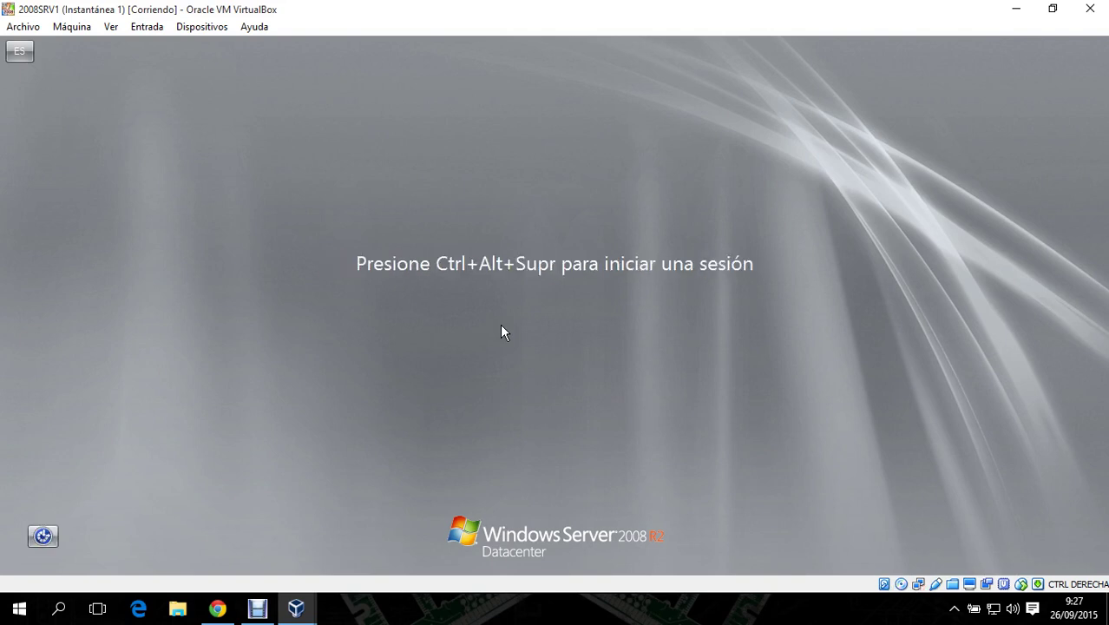
{"action": "key", "text": "ctrl+Delete"}
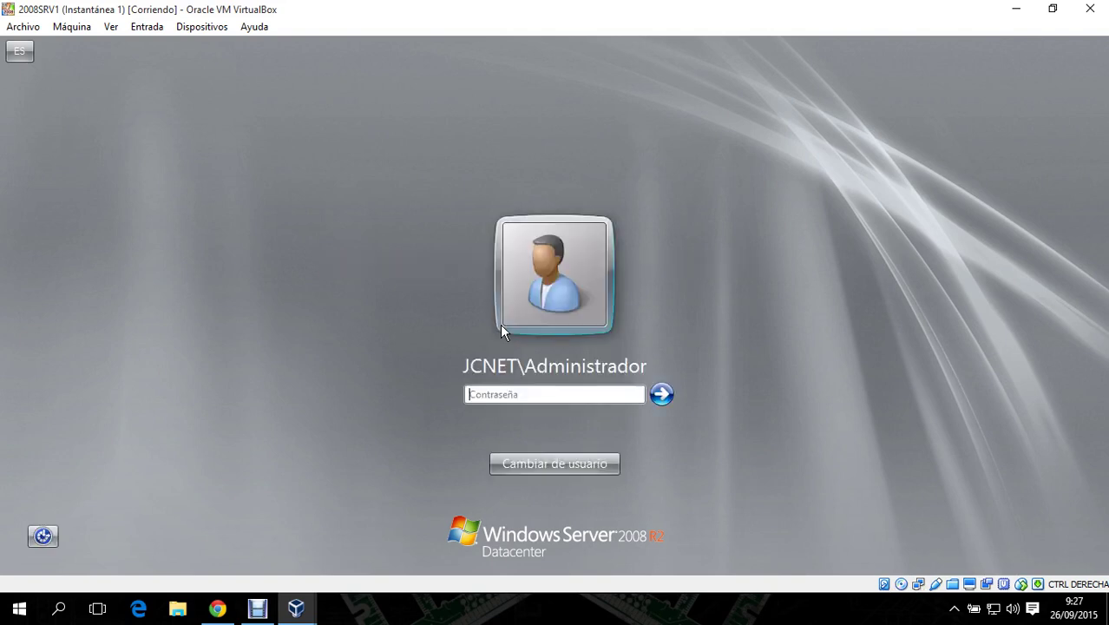
{"action": "type", "text": "••••••••"}
{"action": "key", "text": "Return"}
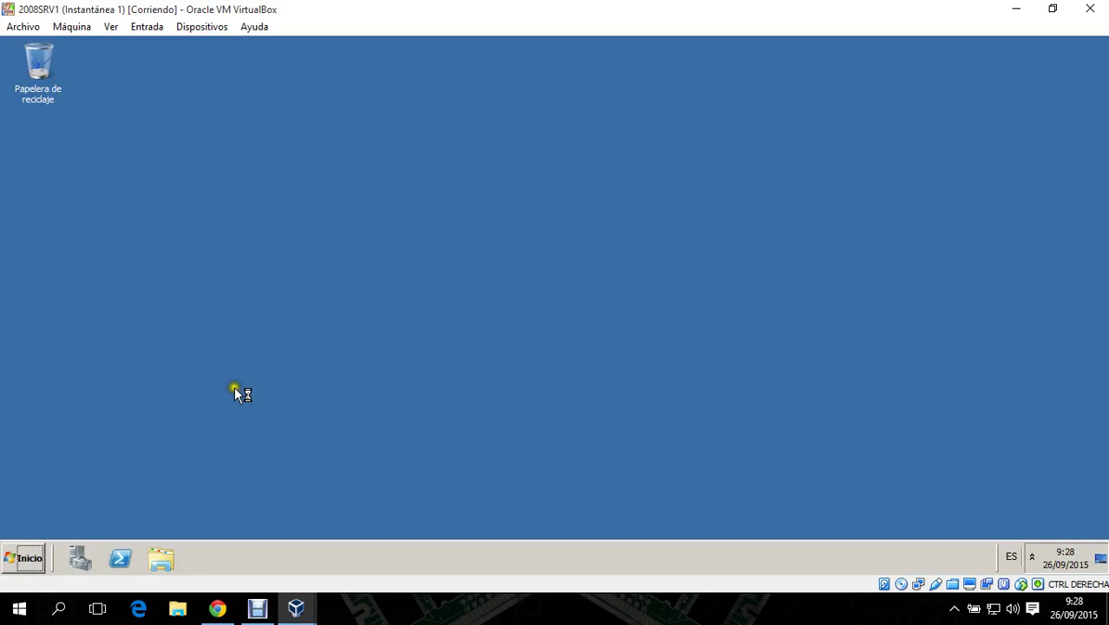
- Open DNS Manager from the Start menu's Administrative Tools
{"action": "left_click", "coordinate": [19, 556]}
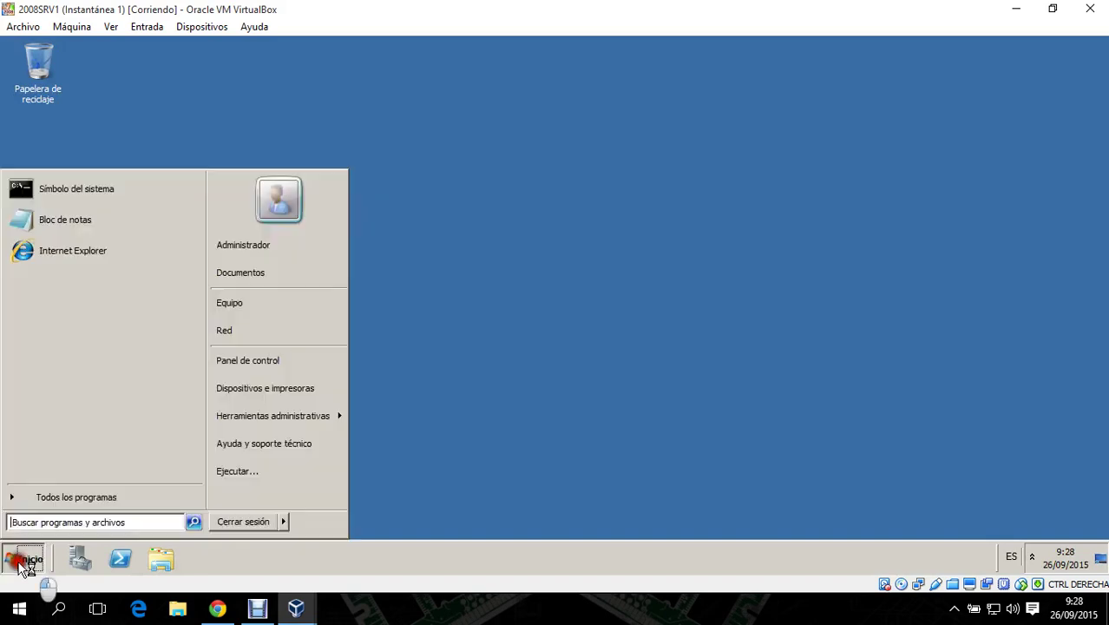
{"action": "mouse_move", "coordinate": [286, 417]}
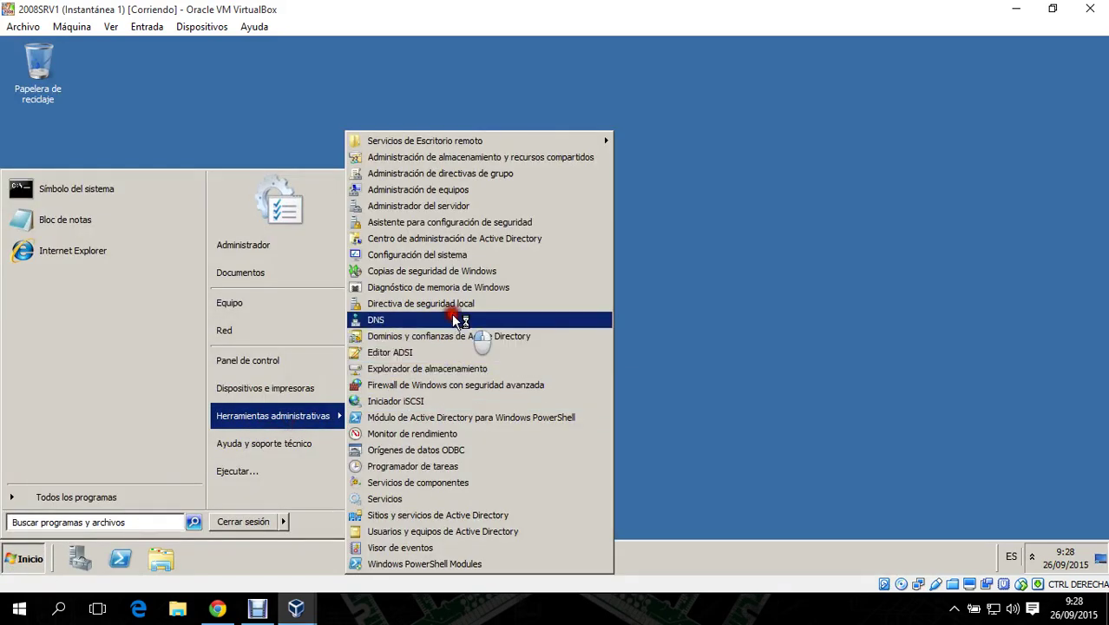
{"action": "left_click", "coordinate": [452, 314]}
- Create a primary IPv4 reverse lookup zone for network 192.168.1 (1.168.192.in-addr.arpa)
{"action": "left_click", "coordinate": [84, 197]}
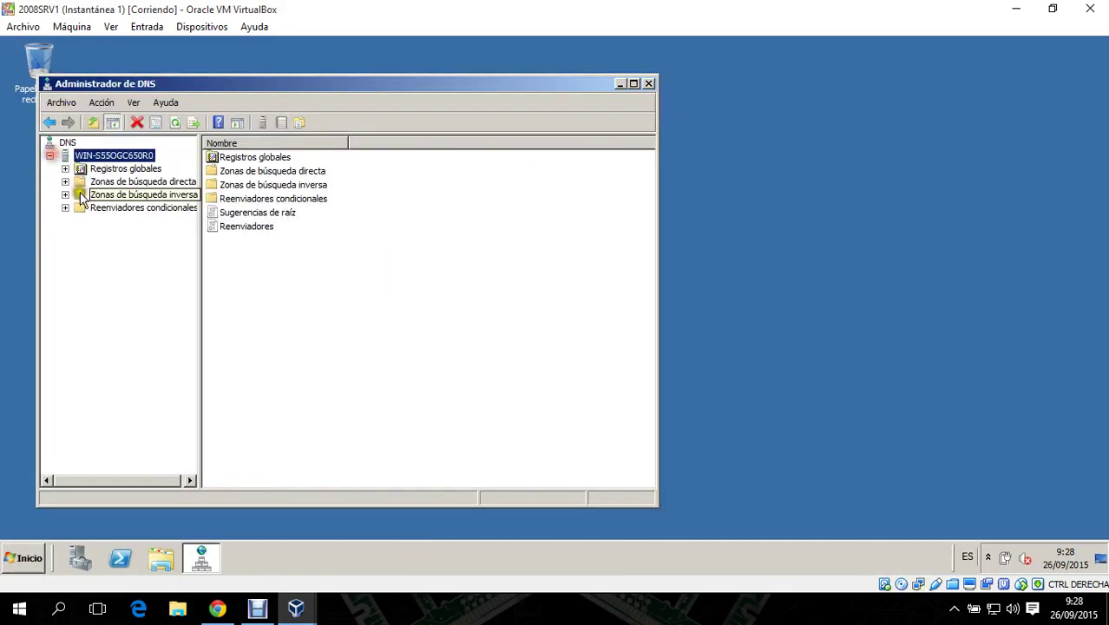
{"action": "right_click", "coordinate": [113, 196]}
{"action": "left_click", "coordinate": [163, 208]}
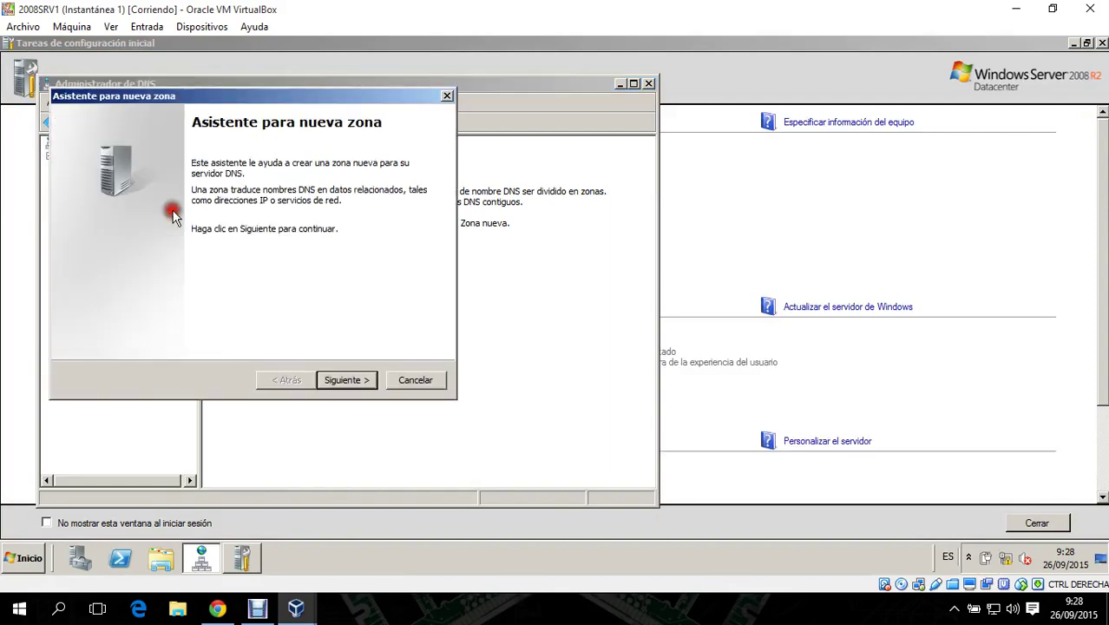
{"action": "left_click", "coordinate": [330, 375]}
{"action": "left_click", "coordinate": [339, 374]}
{"action": "left_click", "coordinate": [338, 375]}
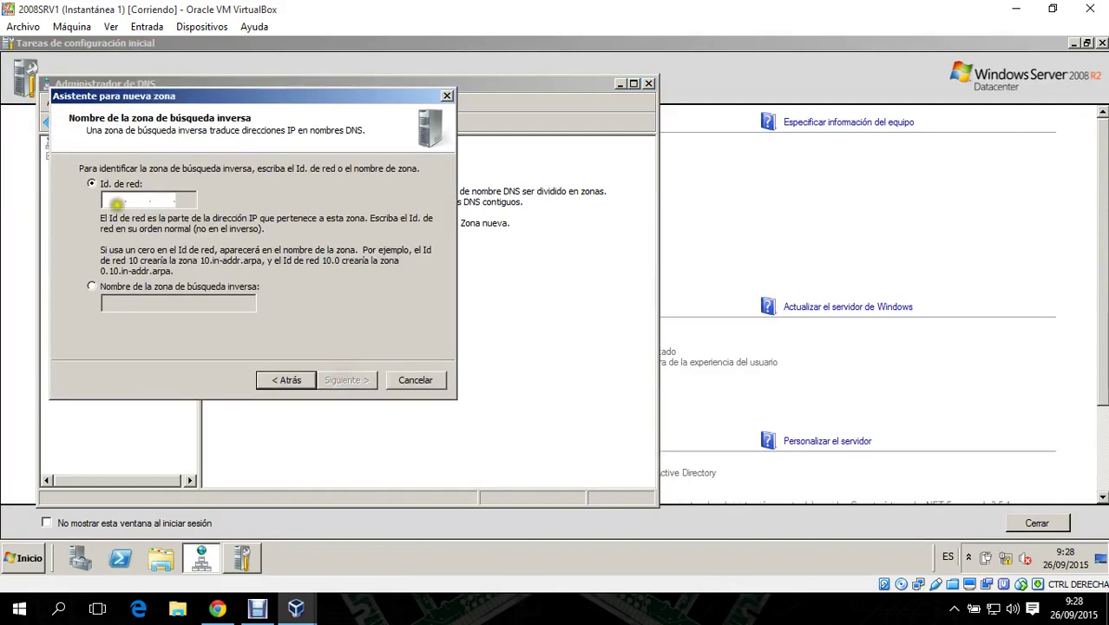
{"action": "left_click", "coordinate": [114, 198]}
{"action": "type", "text": "192"}
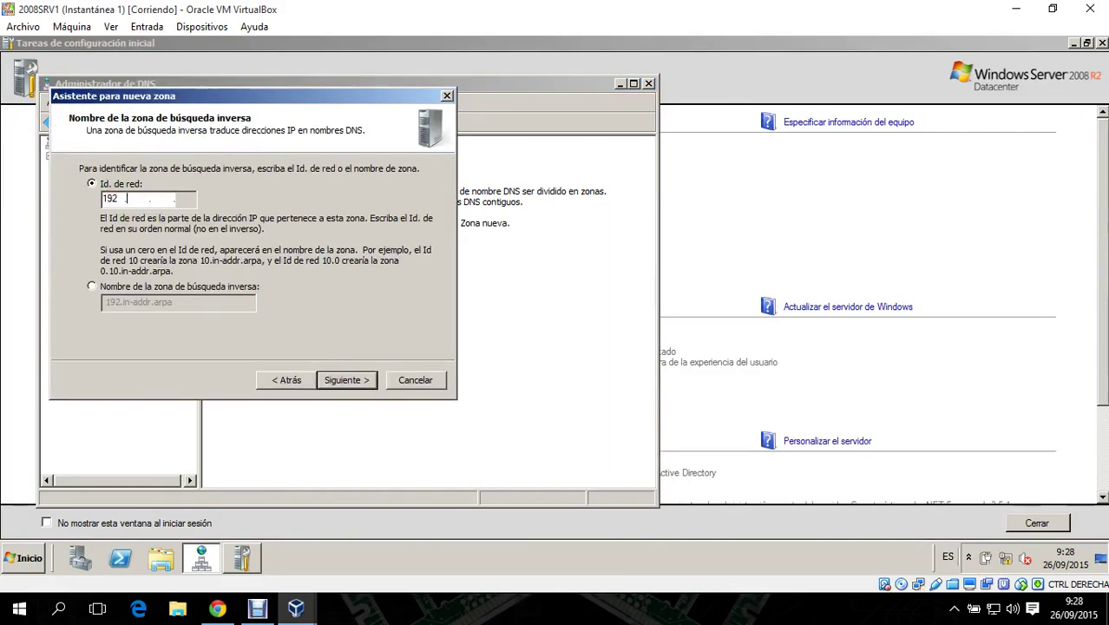
{"action": "type", "text": " .168 .1"}
{"action": "key", "text": "Return"}
{"action": "key", "text": "Return"}
{"action": "key", "text": "Return"}
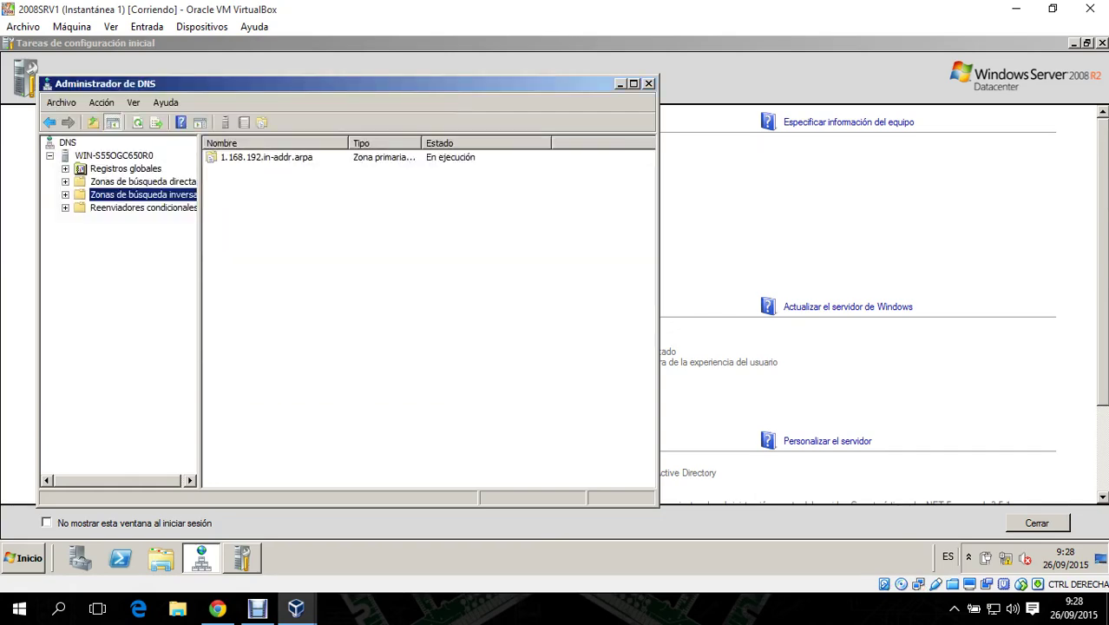
{"action": "left_click", "coordinate": [117, 181]}
- Add a jcnet.net host record for 192.168.1.2 with its matching PTR record
{"action": "double_click", "coordinate": [236, 172]}
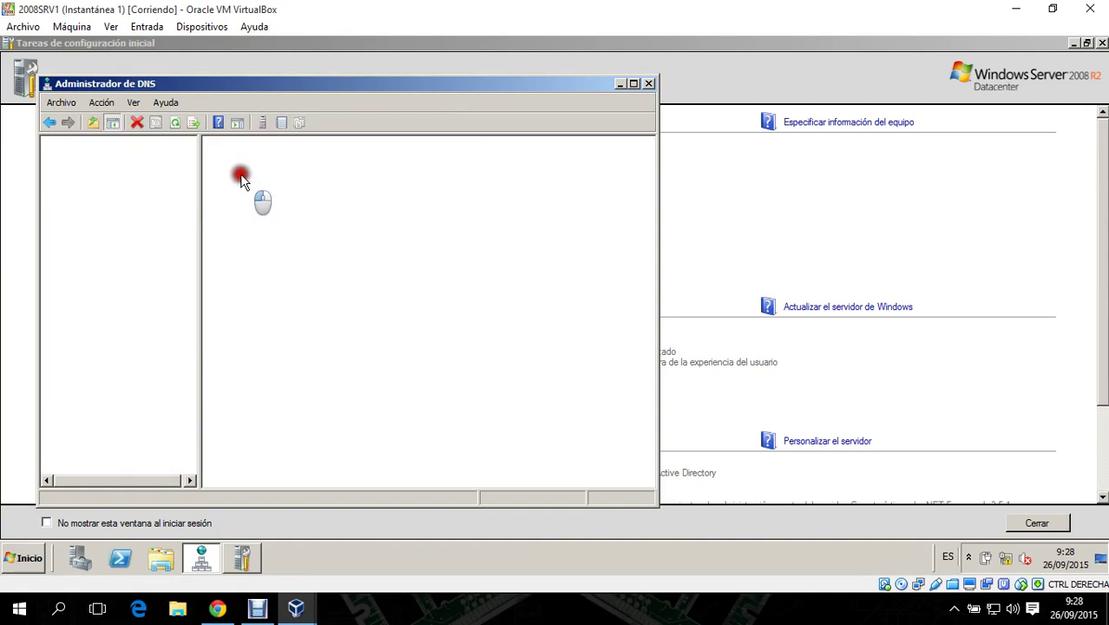
{"action": "right_click", "coordinate": [244, 332]}
{"action": "left_click", "coordinate": [372, 101]}
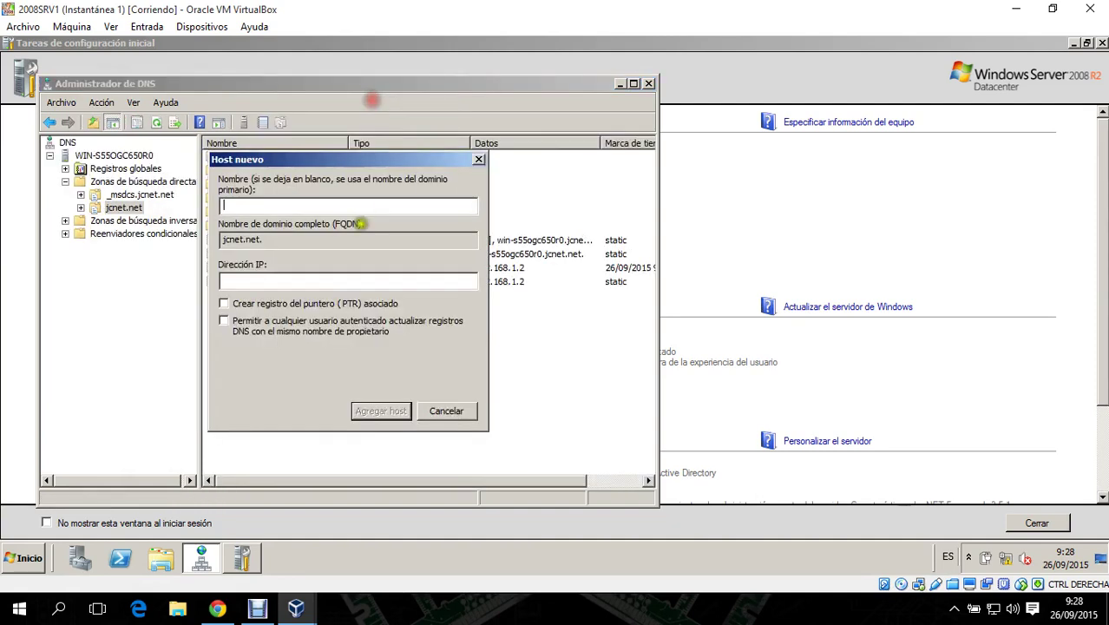
{"action": "left_click", "coordinate": [324, 304]}
{"action": "left_click", "coordinate": [321, 282]}
{"action": "type", "text": "1"}
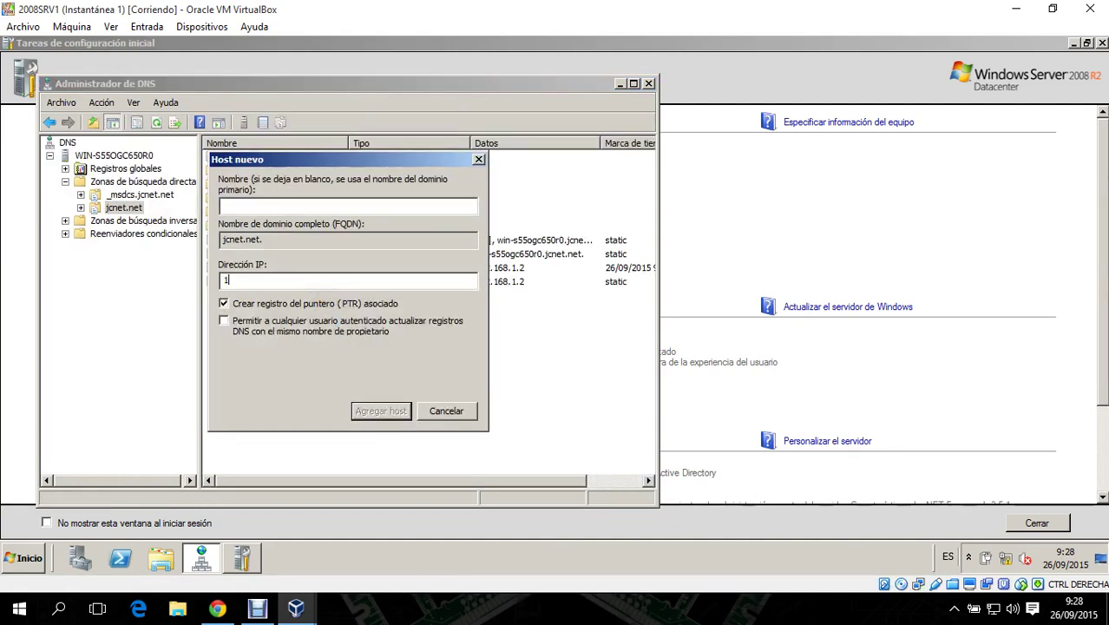
{"action": "type", "text": "92.168.1.2"}
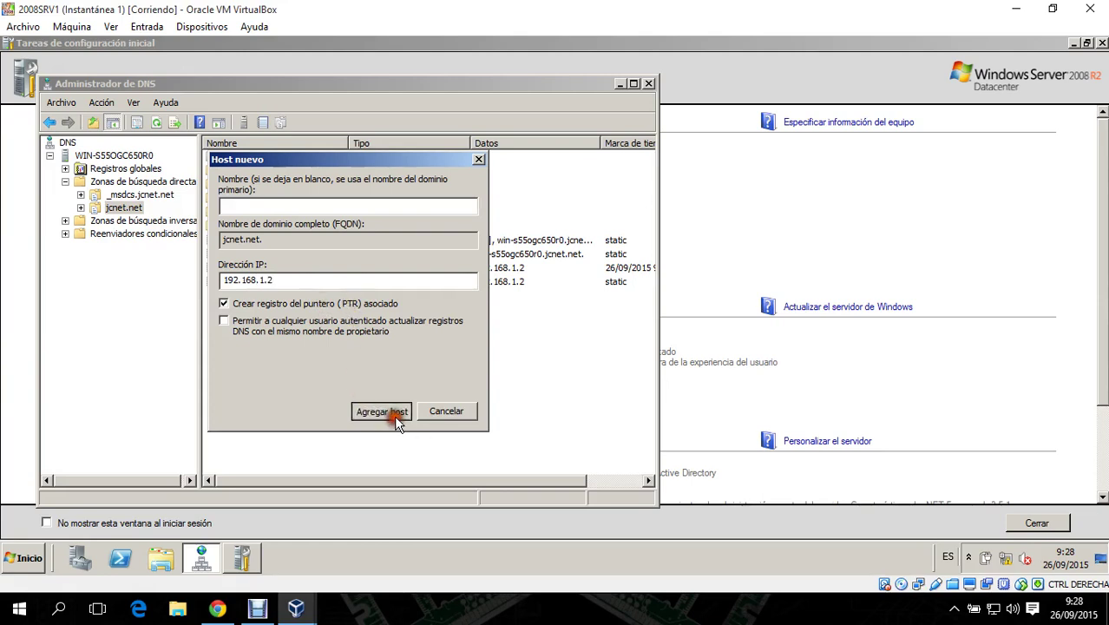
{"action": "left_click", "coordinate": [394, 413]}
{"action": "left_click", "coordinate": [656, 345]}
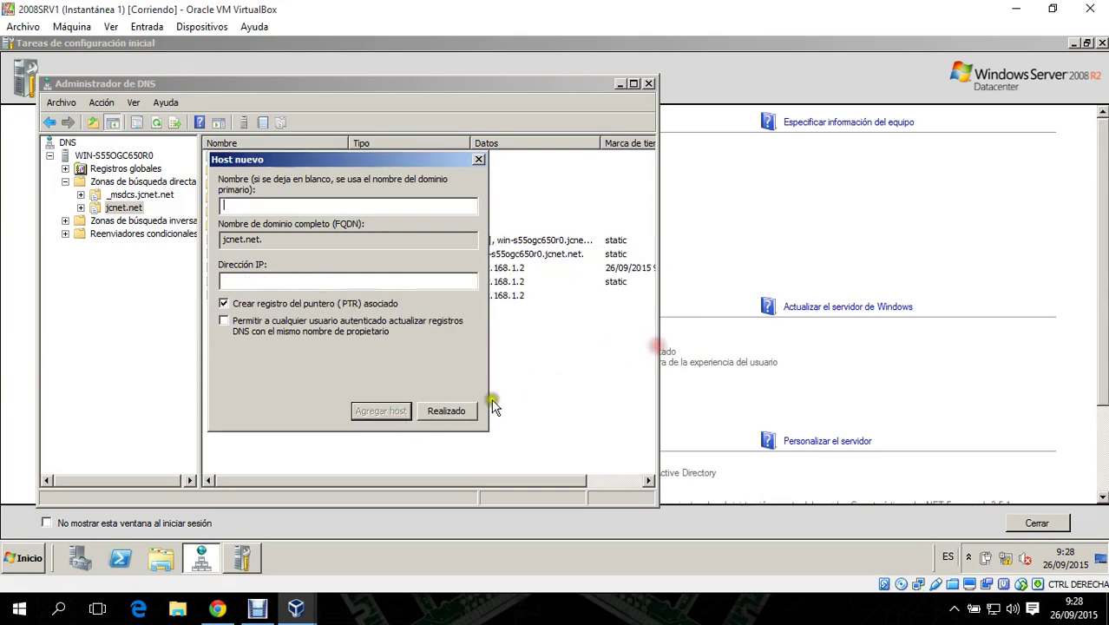
{"action": "left_click", "coordinate": [445, 410]}
- Close DNS Manager and the Initial Configuration Tasks window
{"action": "left_click", "coordinate": [648, 83]}
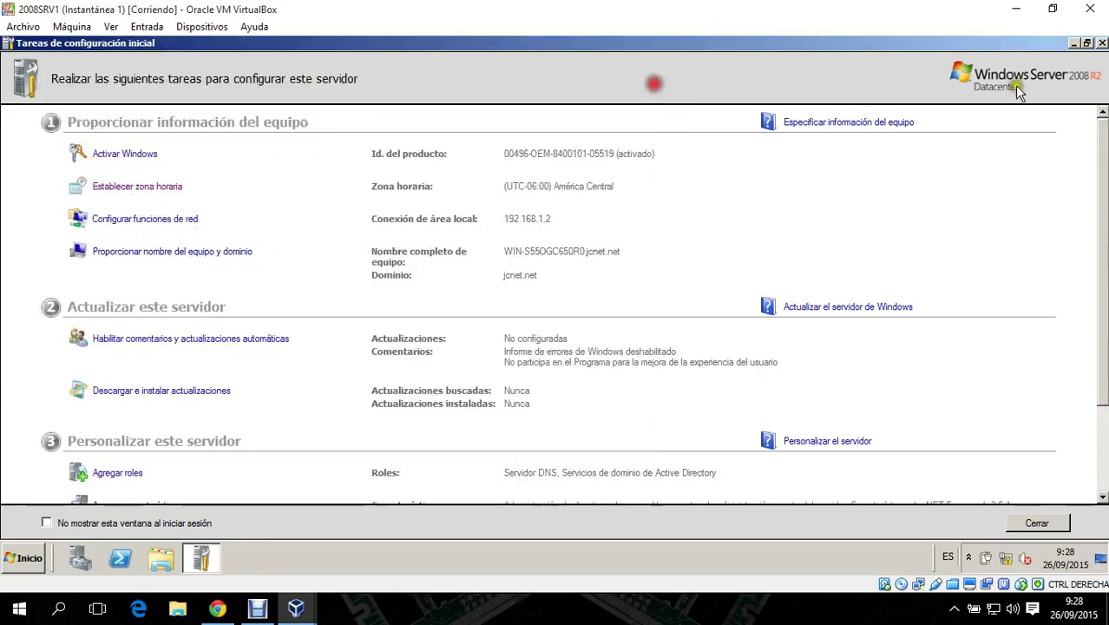
{"action": "left_click", "coordinate": [1102, 43]}
{"action": "mouse_move", "coordinate": [302, 615]}
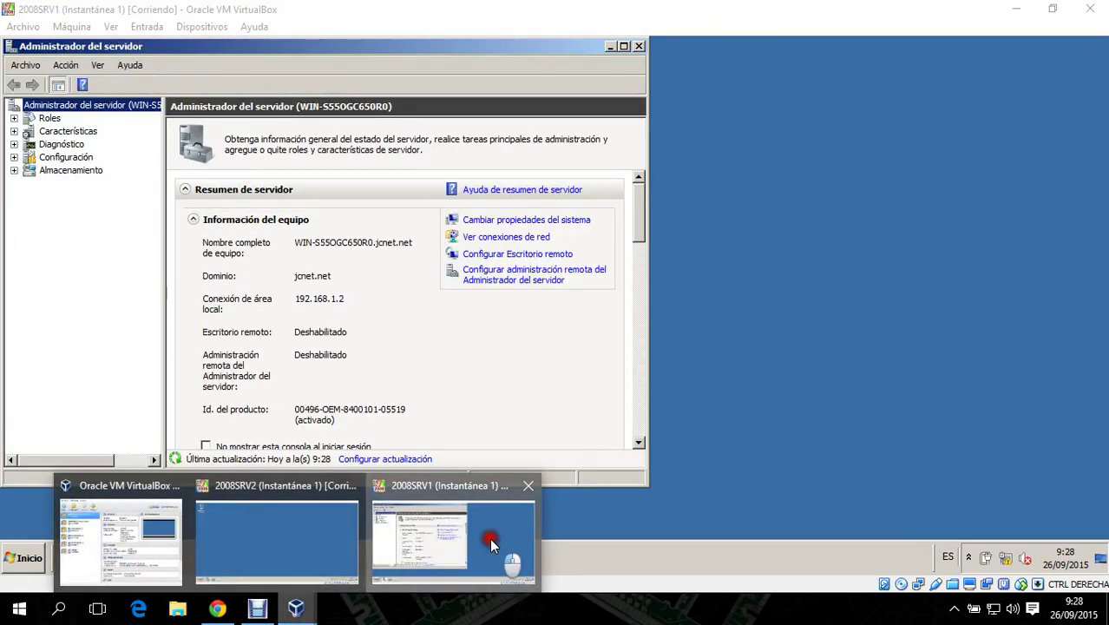
- On 2008SRV2, launch dcpromo in advanced installation mode
{"action": "left_click", "coordinate": [311, 551]}
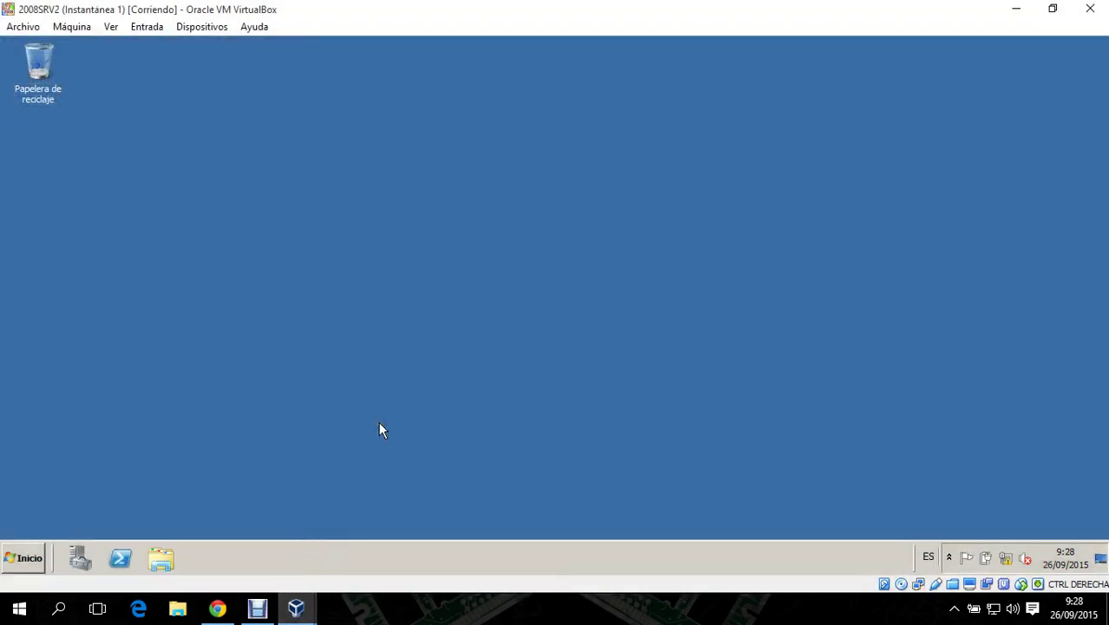
{"action": "key", "text": "super+r"}
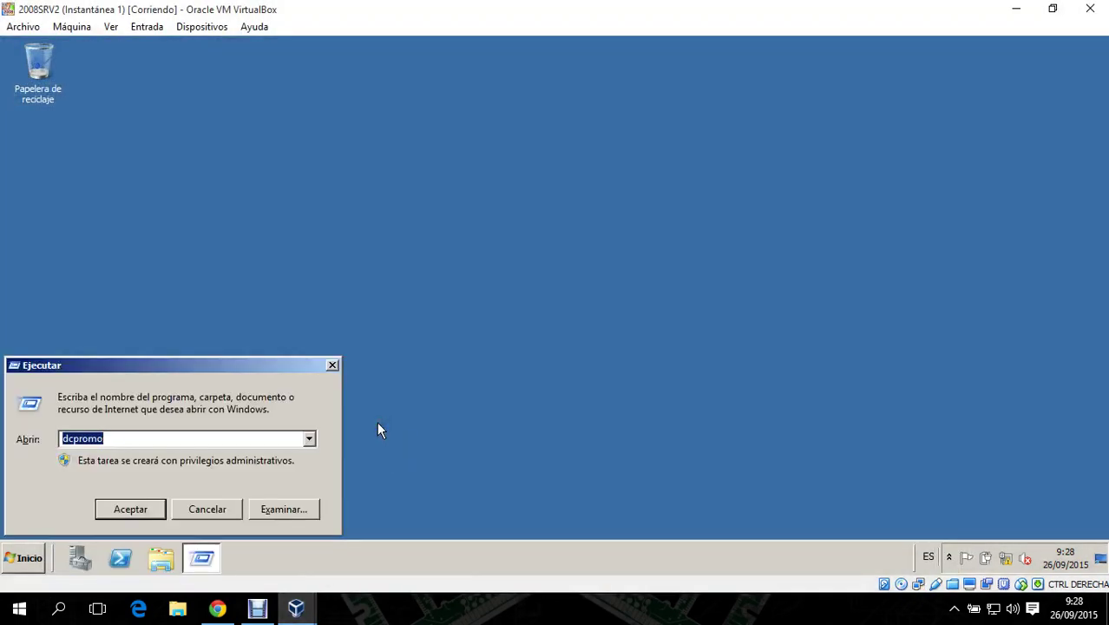
{"action": "key", "text": "Return"}
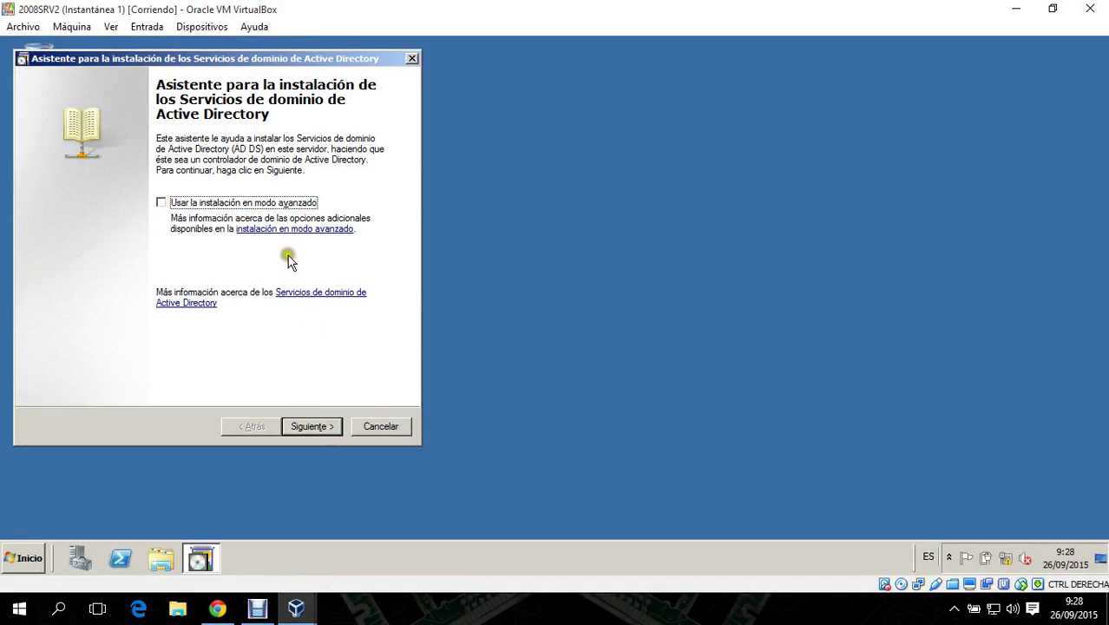
{"action": "left_click", "coordinate": [251, 203]}
{"action": "left_click", "coordinate": [316, 425]}
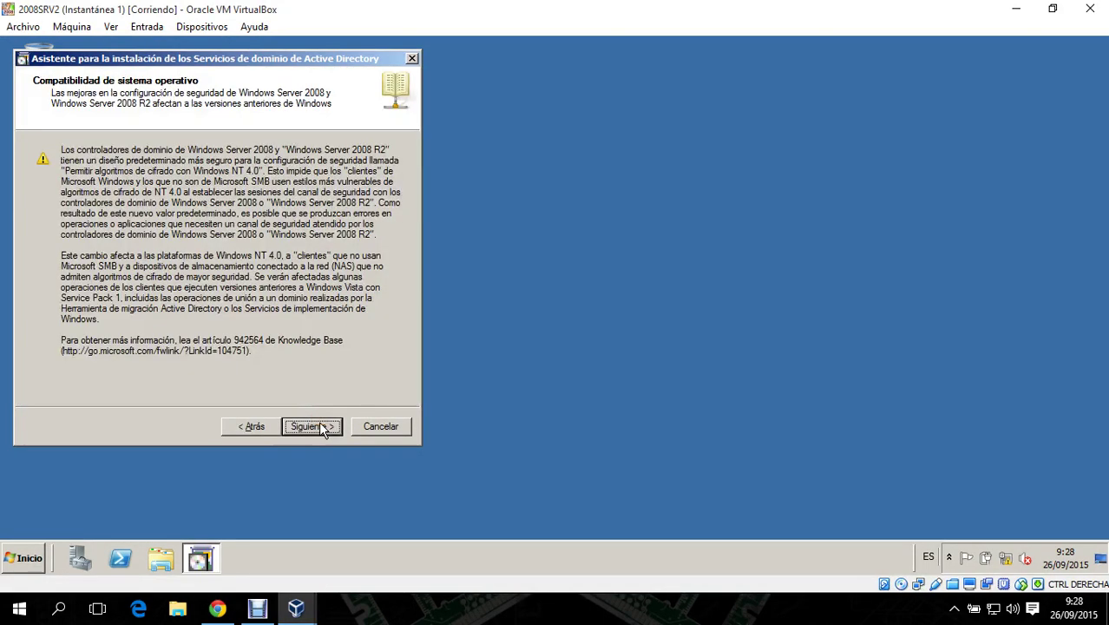
{"action": "left_click", "coordinate": [320, 426]}
- Choose a new domain as a new tree root in the existing forest
{"action": "left_click", "coordinate": [115, 144]}
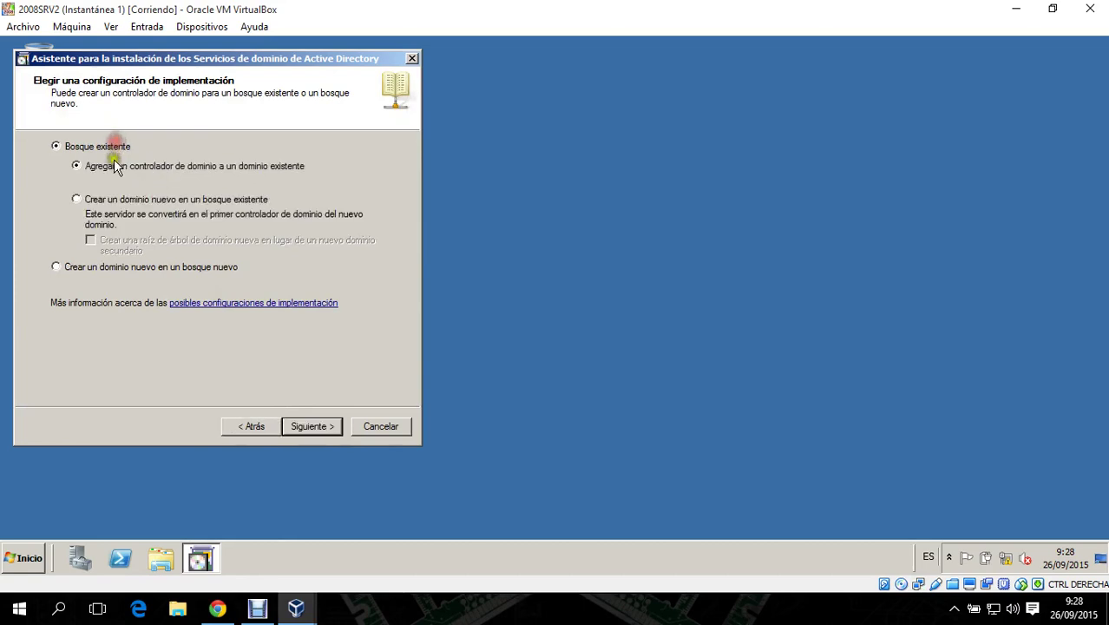
{"action": "left_click", "coordinate": [114, 203]}
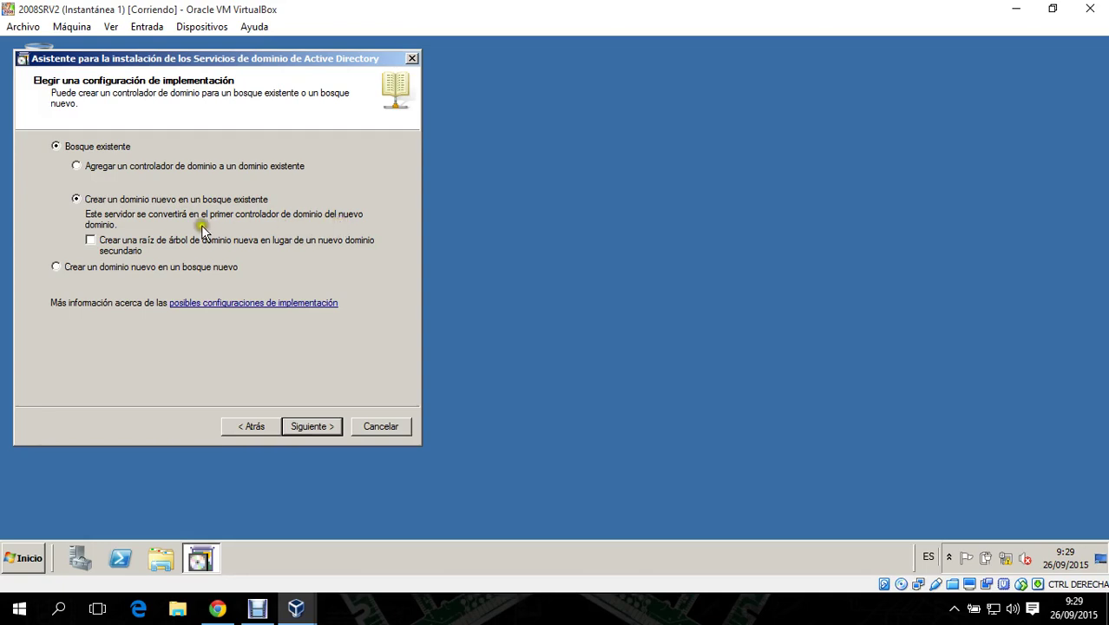
{"action": "left_click", "coordinate": [119, 246]}
{"action": "left_click", "coordinate": [314, 427]}
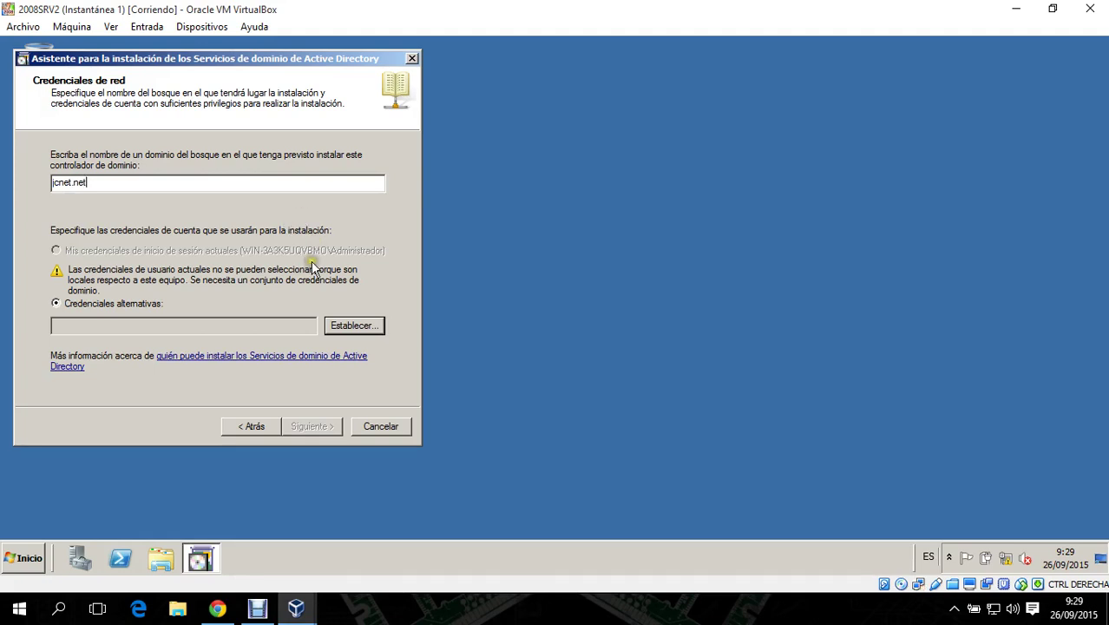
- Provide the jcnet.net domain administrator's username and password as alternate credentials
{"action": "left_click", "coordinate": [353, 326]}
{"action": "left_click", "coordinate": [201, 251]}
{"action": "type", "text": "1"}
{"action": "key", "text": "BackSpace"}
{"action": "type", "text": "administrador"}
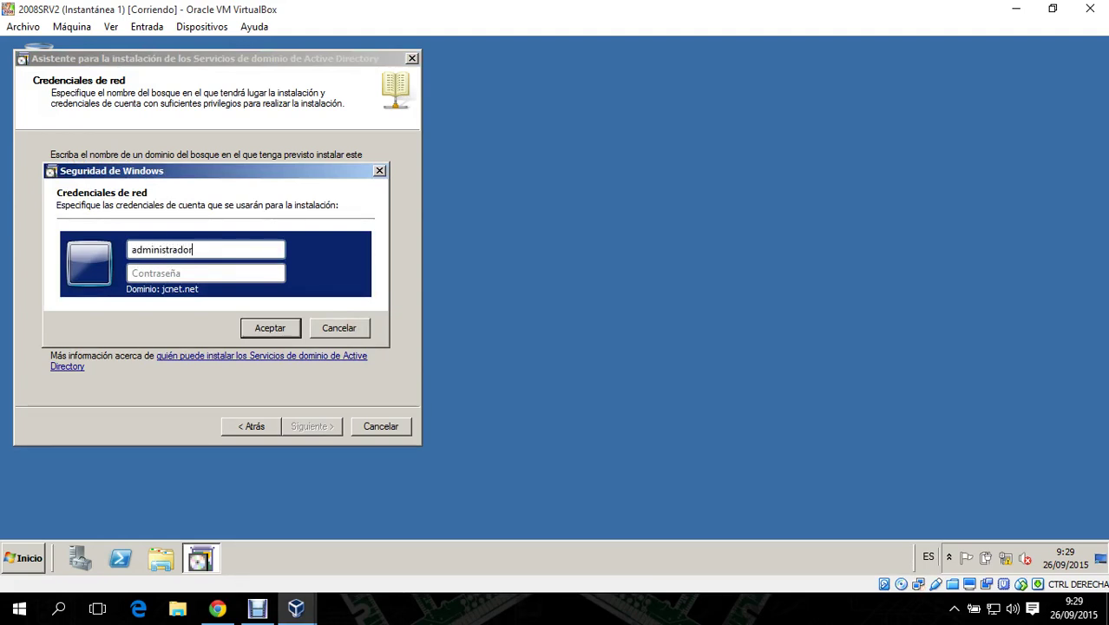
{"action": "left_click", "coordinate": [206, 272]}
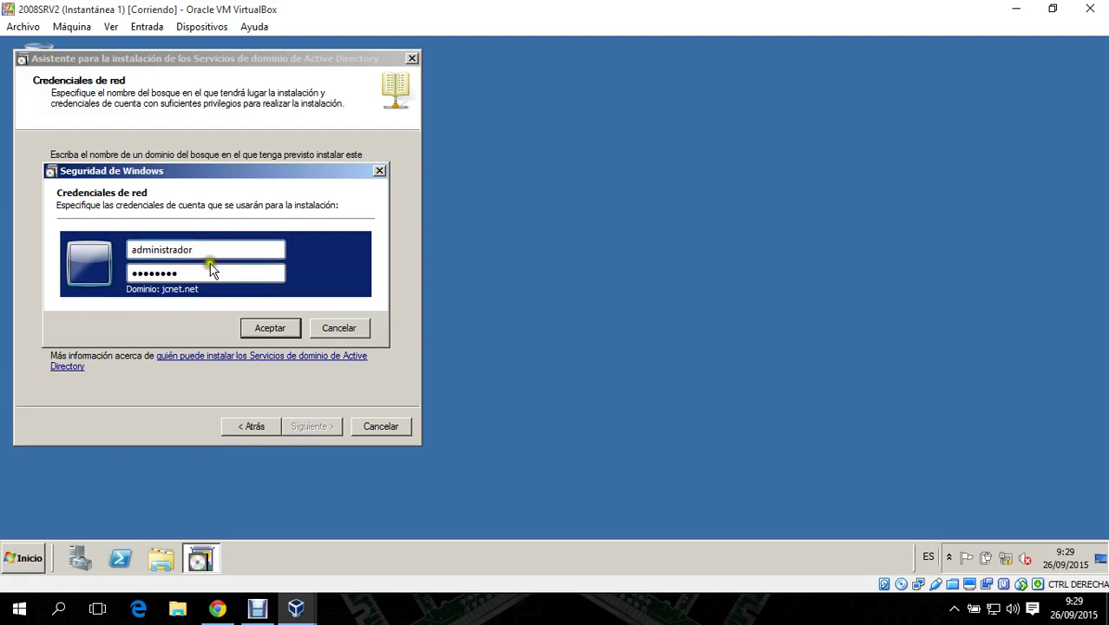
{"action": "left_click", "coordinate": [282, 327]}
- Enter the NETWORKSERVICES tree-root domain name and submit it for validation
{"action": "left_click", "coordinate": [296, 426]}
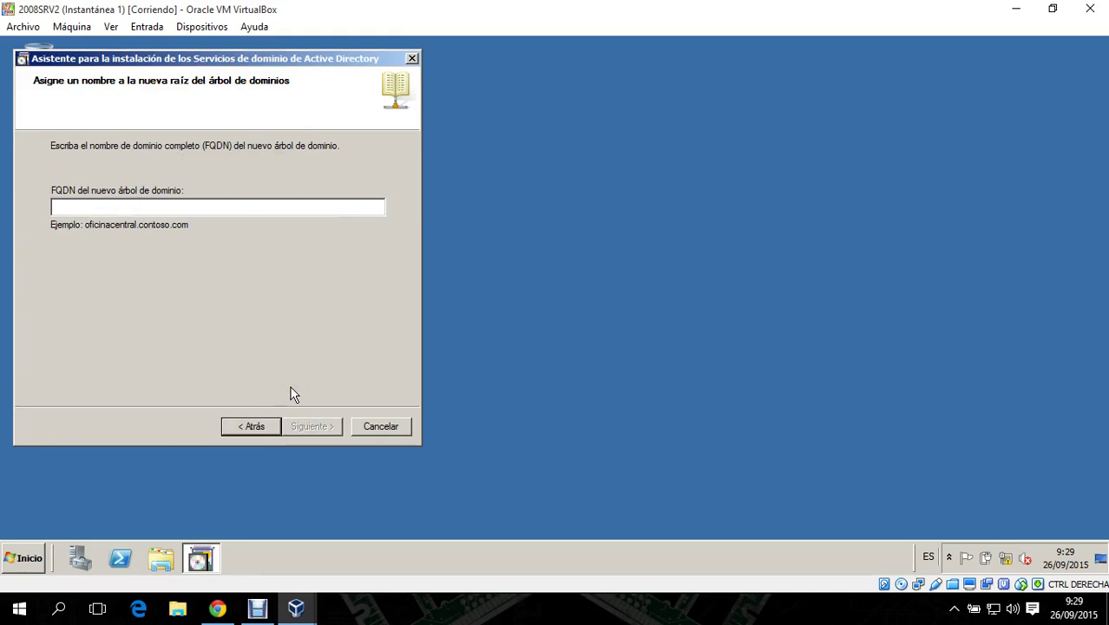
{"action": "type", "text": "servic"}
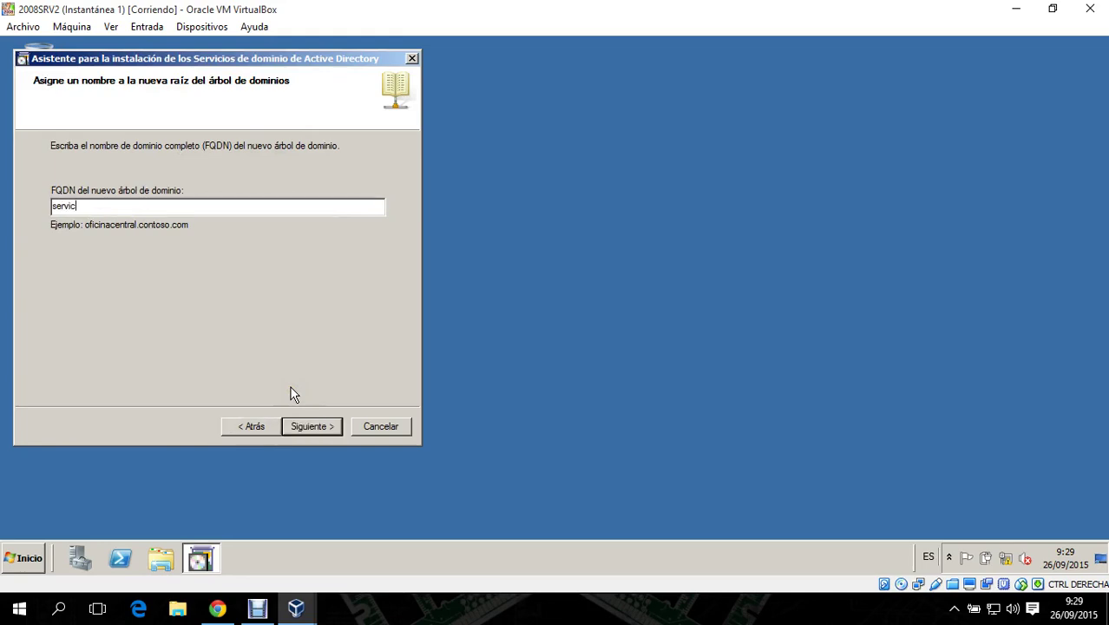
{"action": "key", "text": "BackSpace"}
{"action": "key", "text": "BackSpace"}
{"action": "key", "text": "BackSpace"}
{"action": "key", "text": "BackSpace"}
{"action": "type", "text": "net"}
{"action": "left_click", "coordinate": [327, 426]}
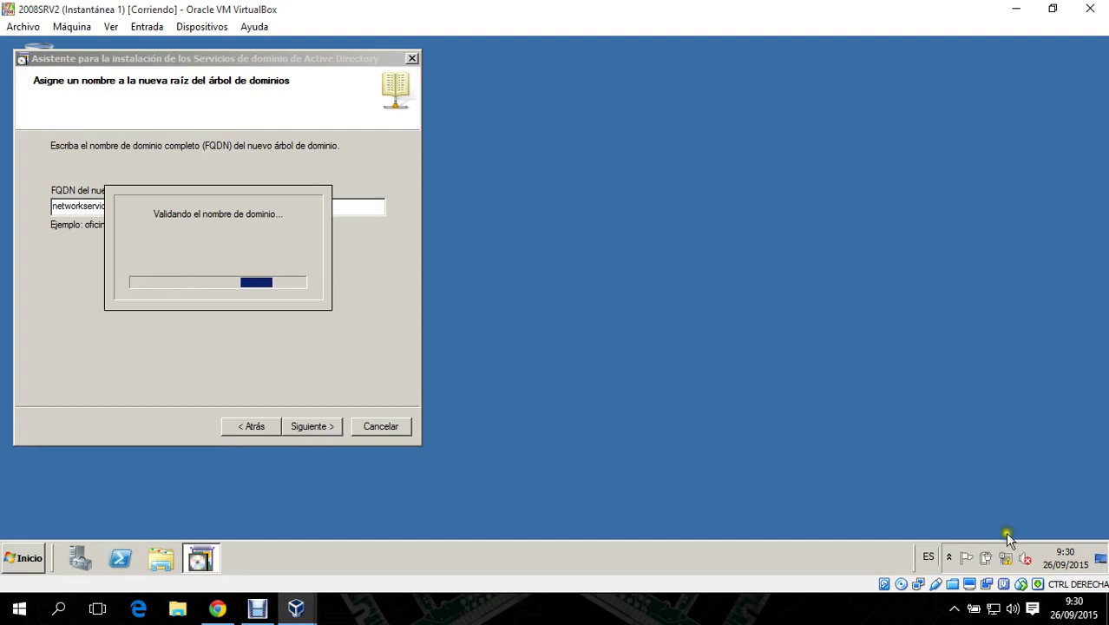
- Open the server's Local Area Connection properties from the Network and Sharing Center
{"action": "left_click", "coordinate": [1009, 559]}
{"action": "right_click", "coordinate": [1011, 562]}
{"action": "left_click", "coordinate": [1022, 566]}
{"action": "left_click", "coordinate": [271, 156]}
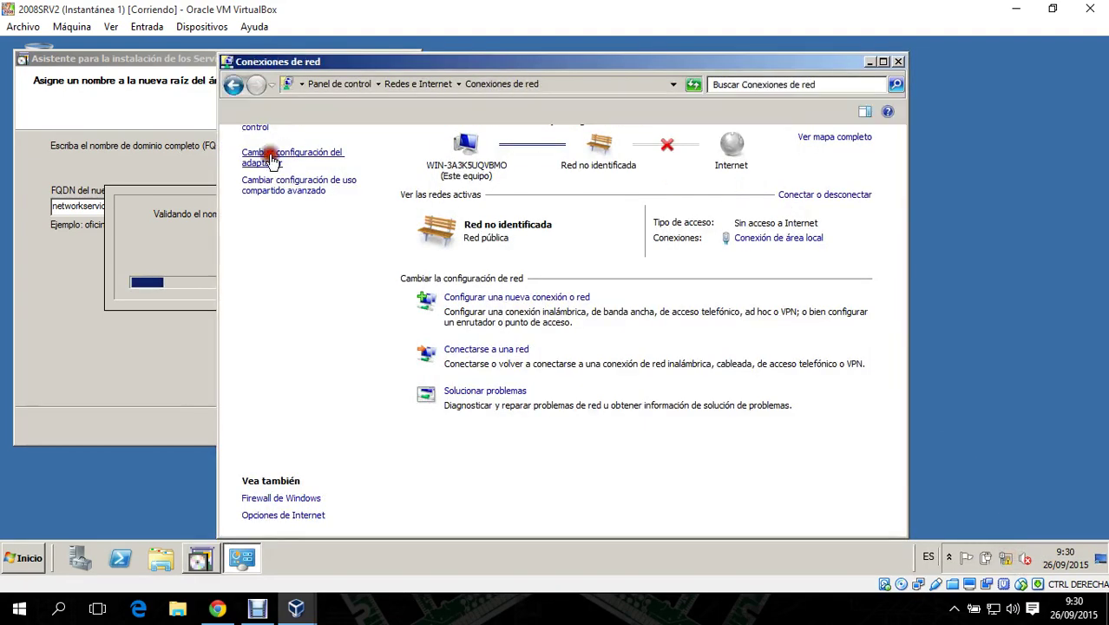
{"action": "right_click", "coordinate": [316, 153]}
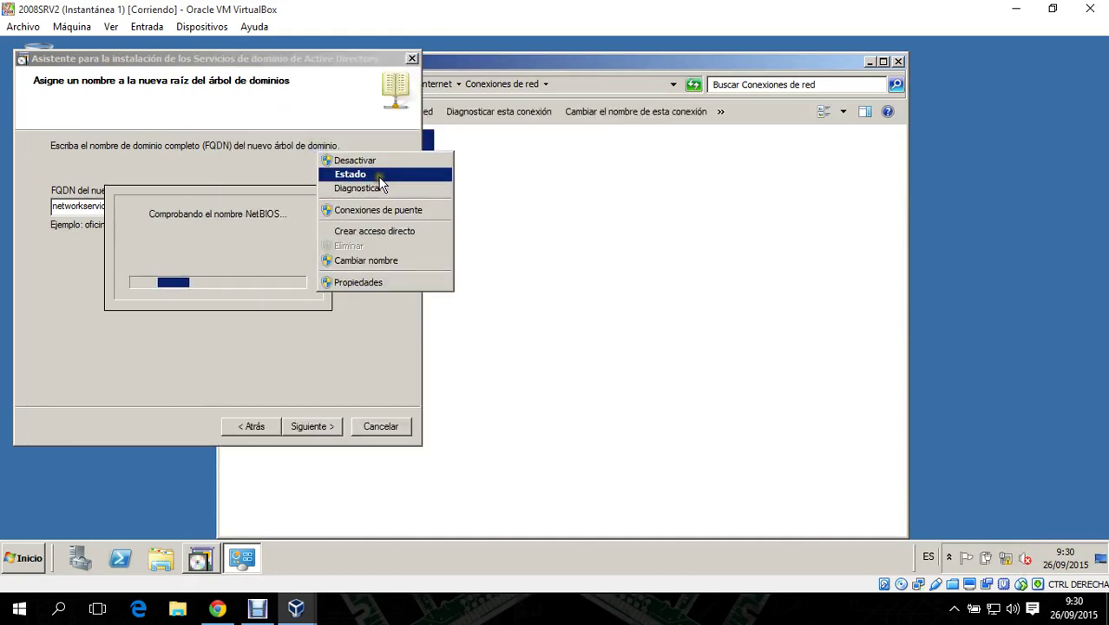
{"action": "left_click", "coordinate": [377, 282]}
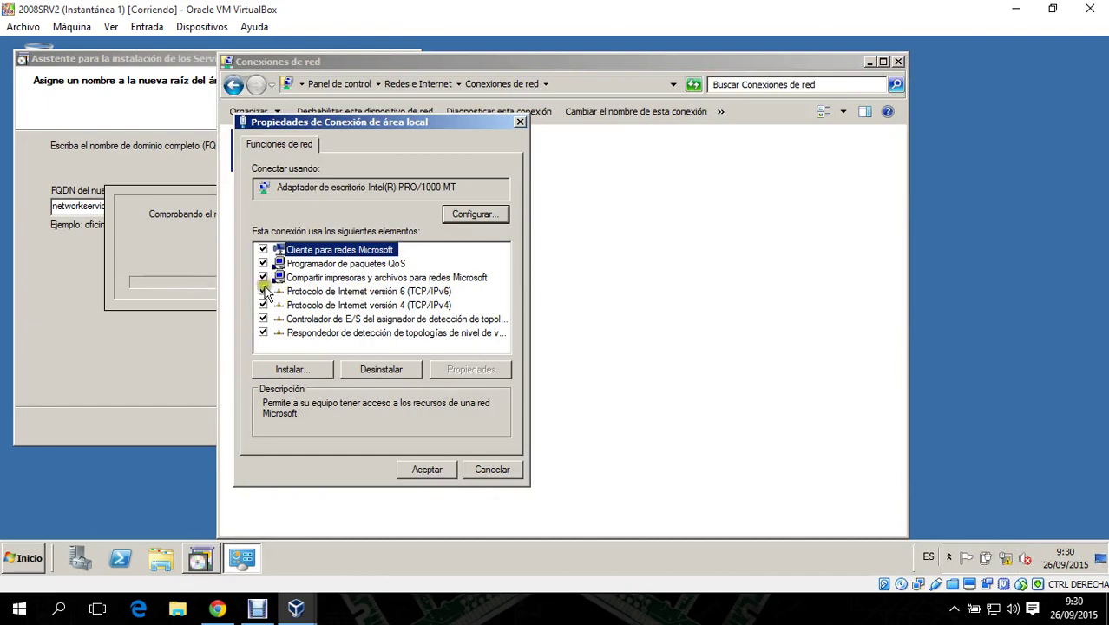
- Disable IPv6, review the IPv4 settings, then close all network windows
{"action": "left_click", "coordinate": [262, 291]}
{"action": "left_click", "coordinate": [433, 305]}
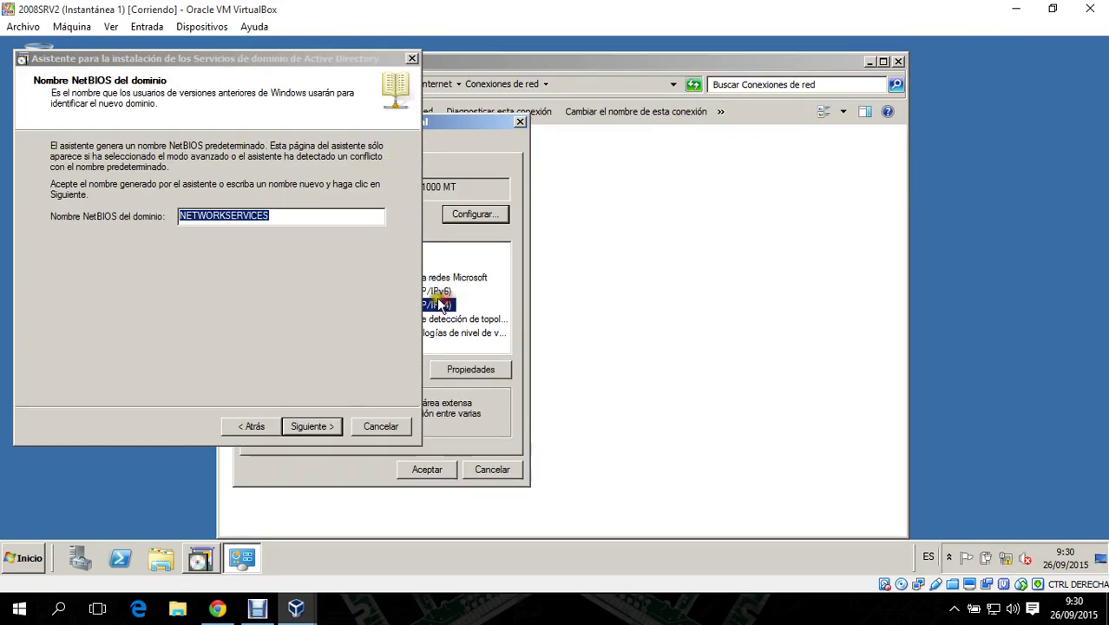
{"action": "left_click_drag", "start_coordinate": [466, 124], "coordinate": [721, 179]}
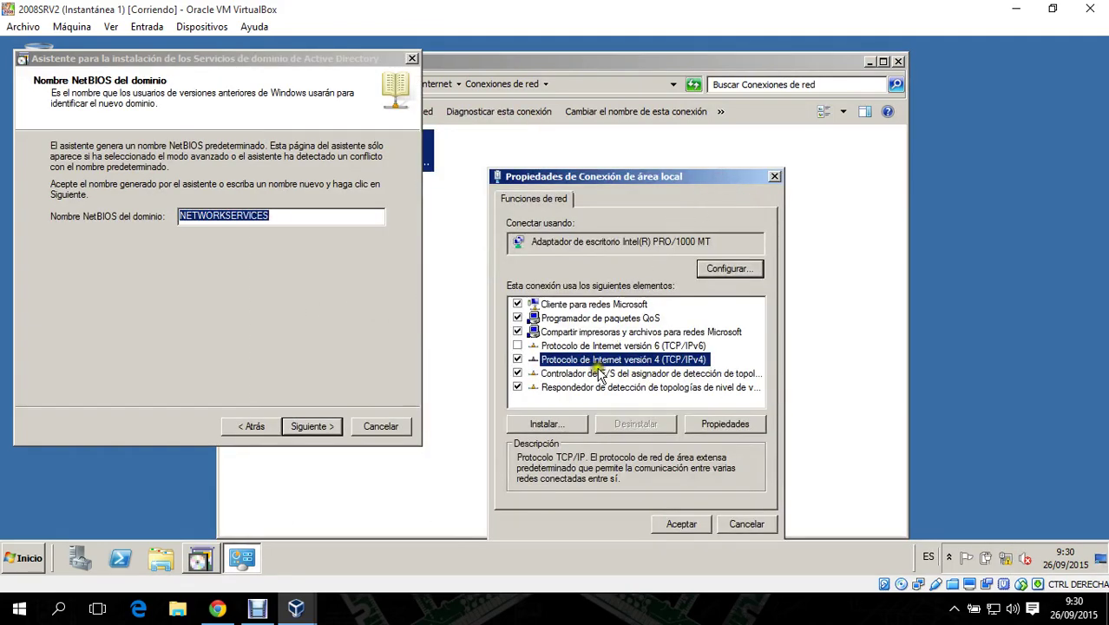
{"action": "left_click", "coordinate": [725, 425]}
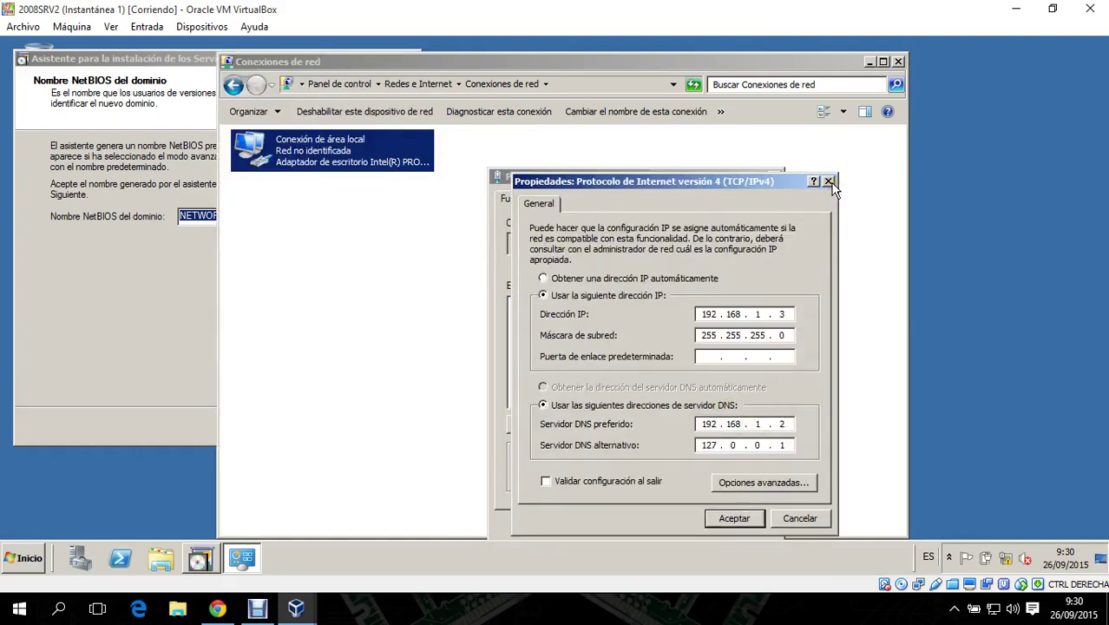
{"action": "left_click", "coordinate": [829, 182]}
{"action": "left_click", "coordinate": [776, 177]}
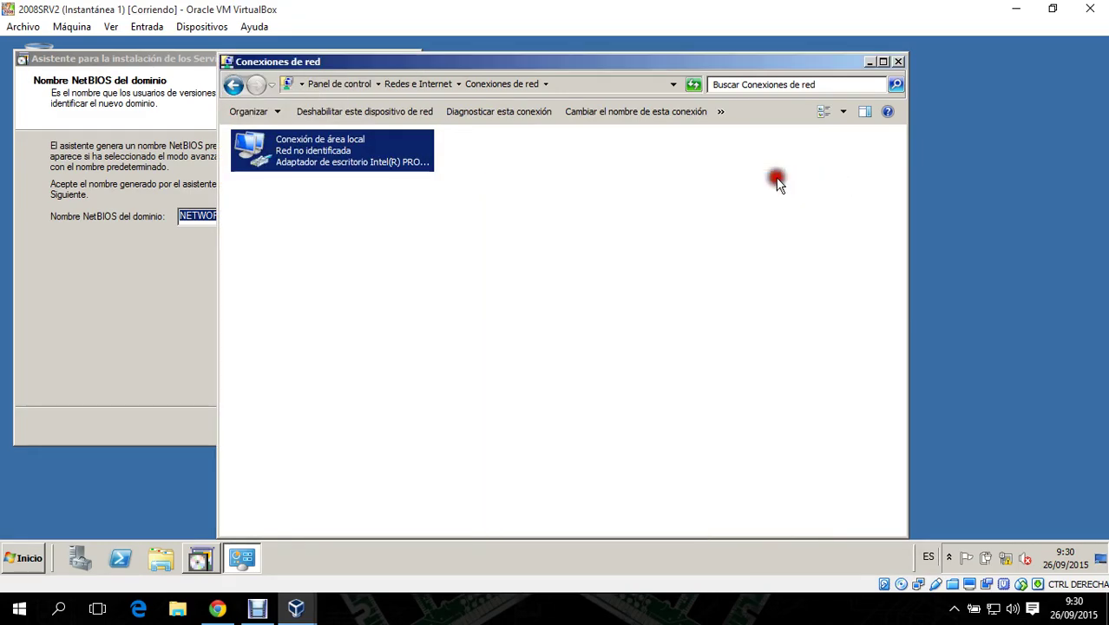
{"action": "left_click", "coordinate": [897, 62]}
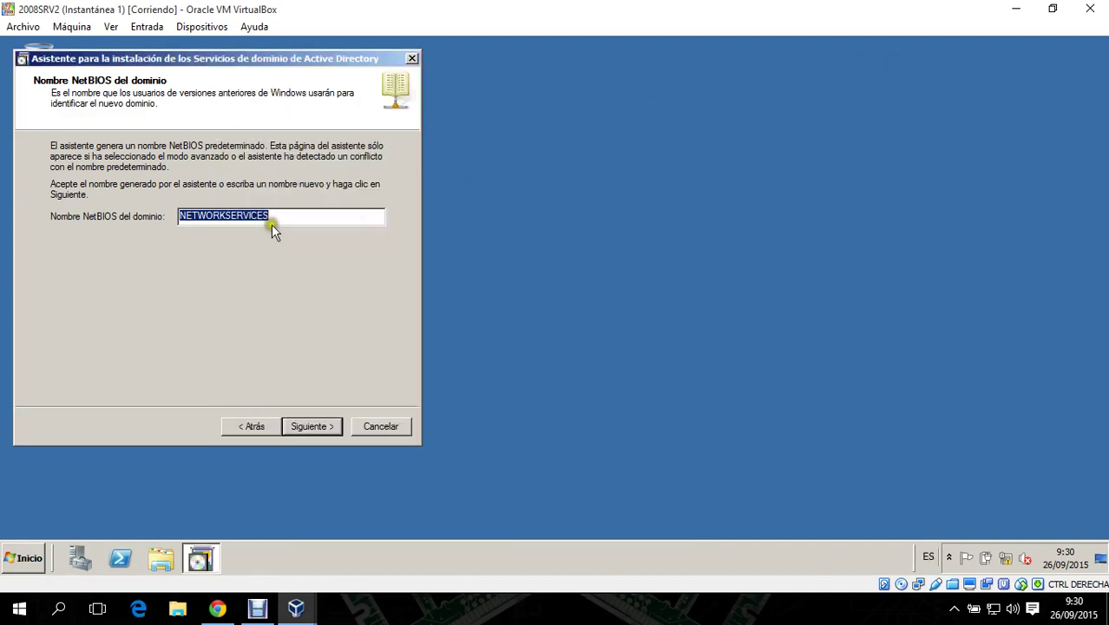
- Keep NETWORKSERVICES as the NetBIOS name and pass the site selection page
{"action": "left_click_drag", "start_coordinate": [271, 218], "coordinate": [237, 215]}
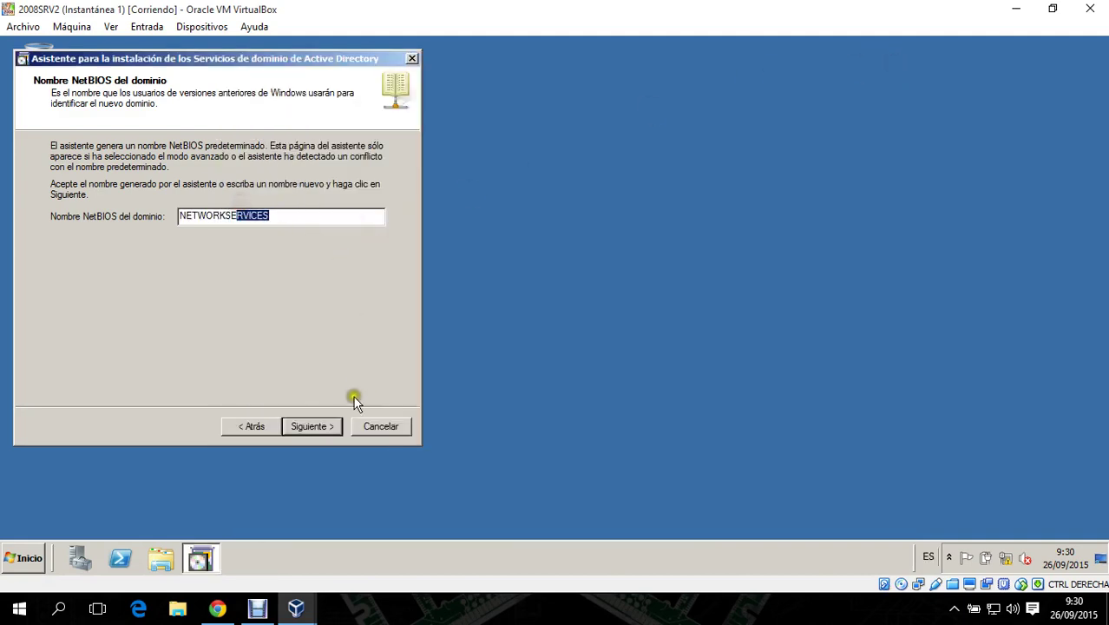
{"action": "left_click", "coordinate": [330, 434]}
{"action": "left_click", "coordinate": [325, 424]}
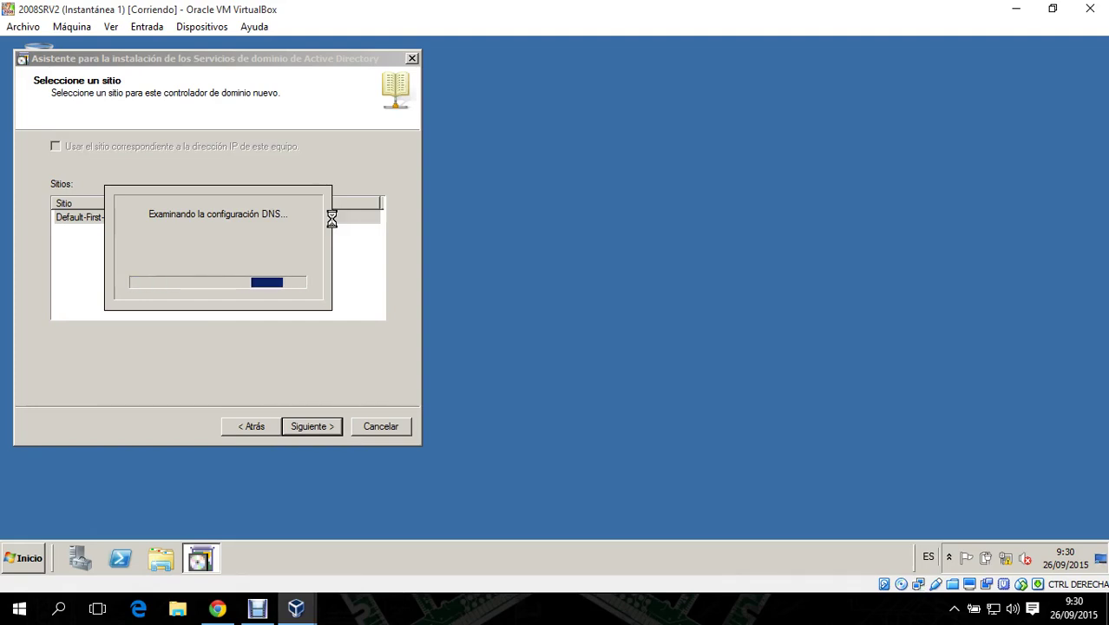
- Make it a global catalog, confirm the DNS delegation warning, and accept the default source DC and database locations
{"action": "left_click", "coordinate": [124, 185]}
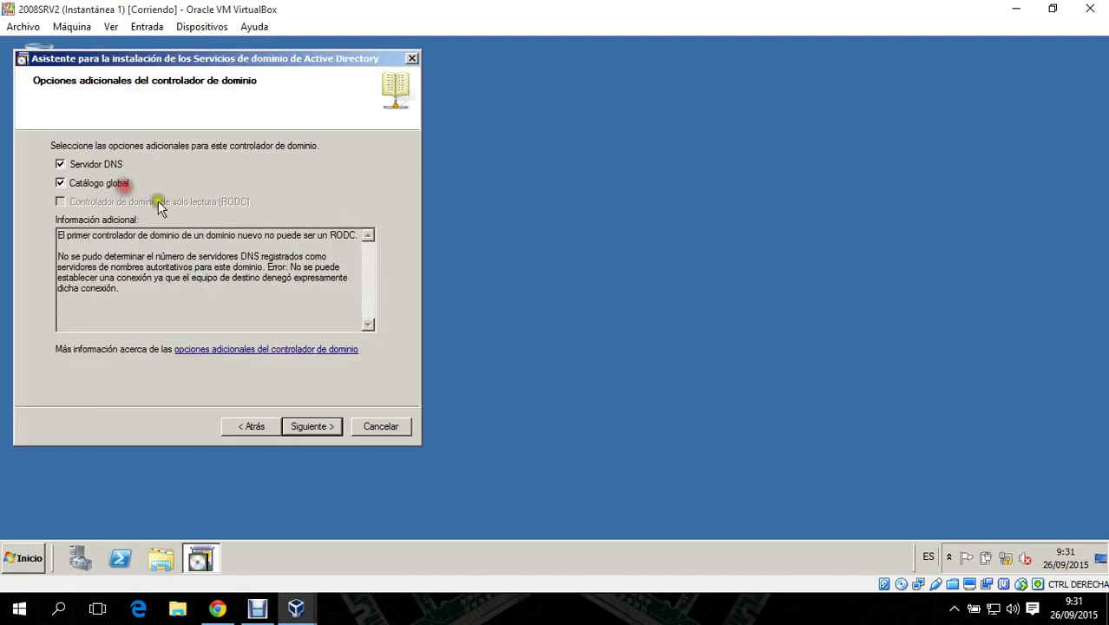
{"action": "left_click", "coordinate": [321, 426]}
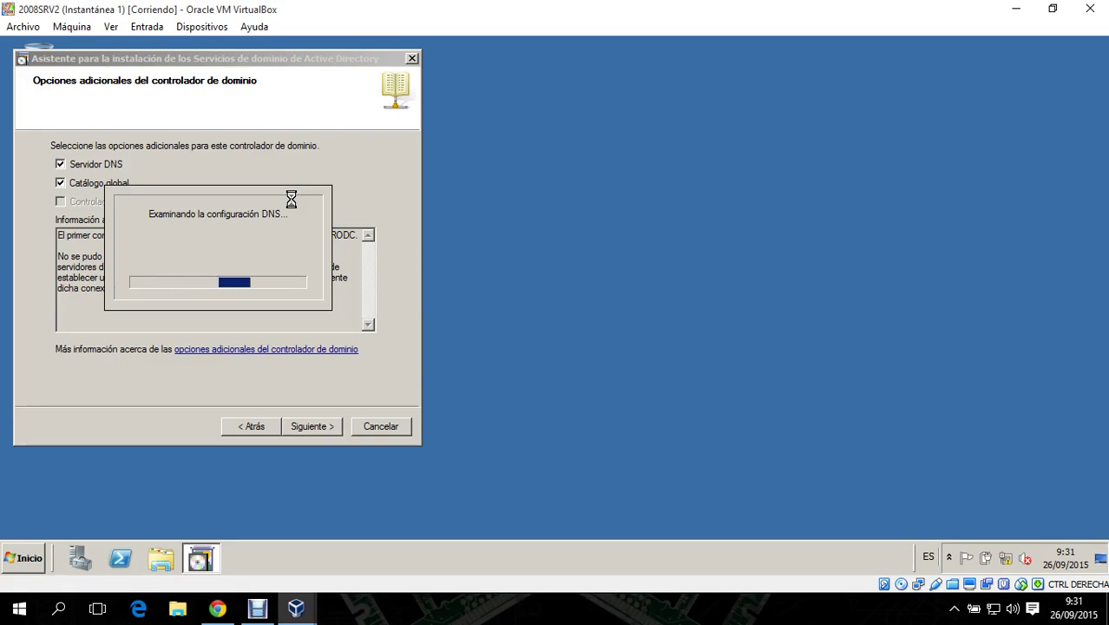
{"action": "left_click", "coordinate": [597, 384]}
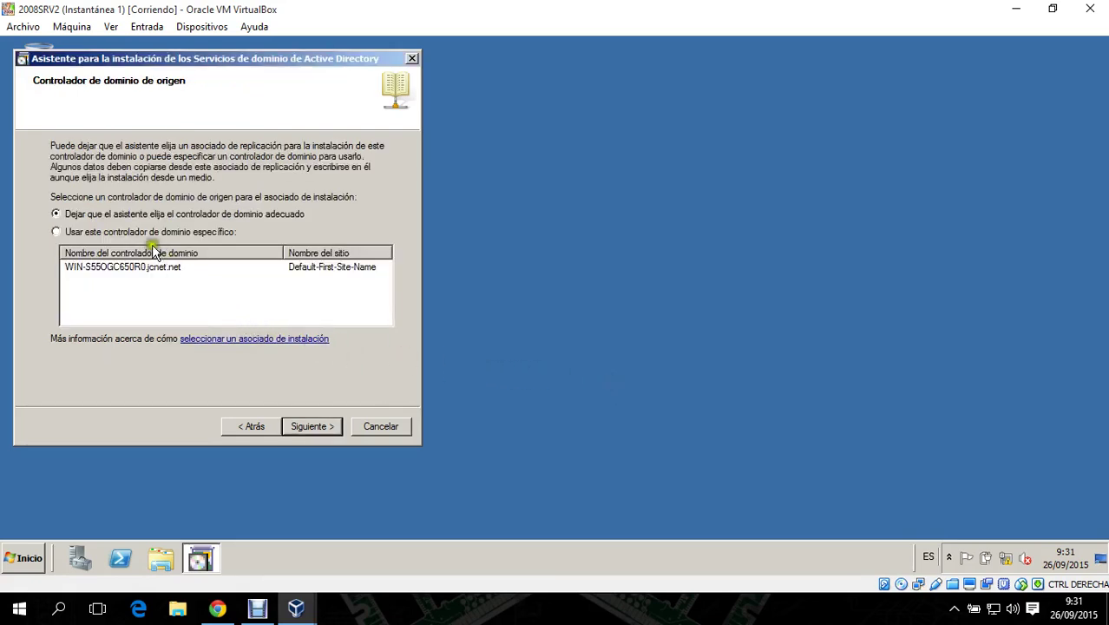
{"action": "left_click", "coordinate": [333, 425]}
{"action": "left_click", "coordinate": [333, 425]}
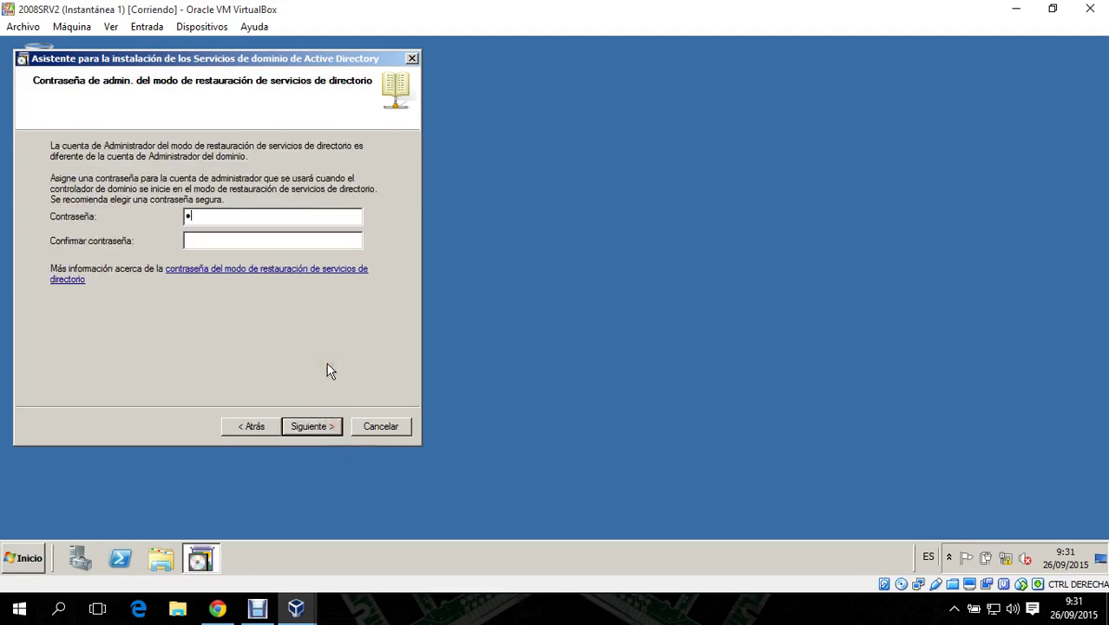
- Enter the DSRM password, install AD DS for networkservices.net, and restart 2008SRV2 now
{"action": "type", "text": "123Admin123"}
{"action": "left_click", "coordinate": [325, 427]}
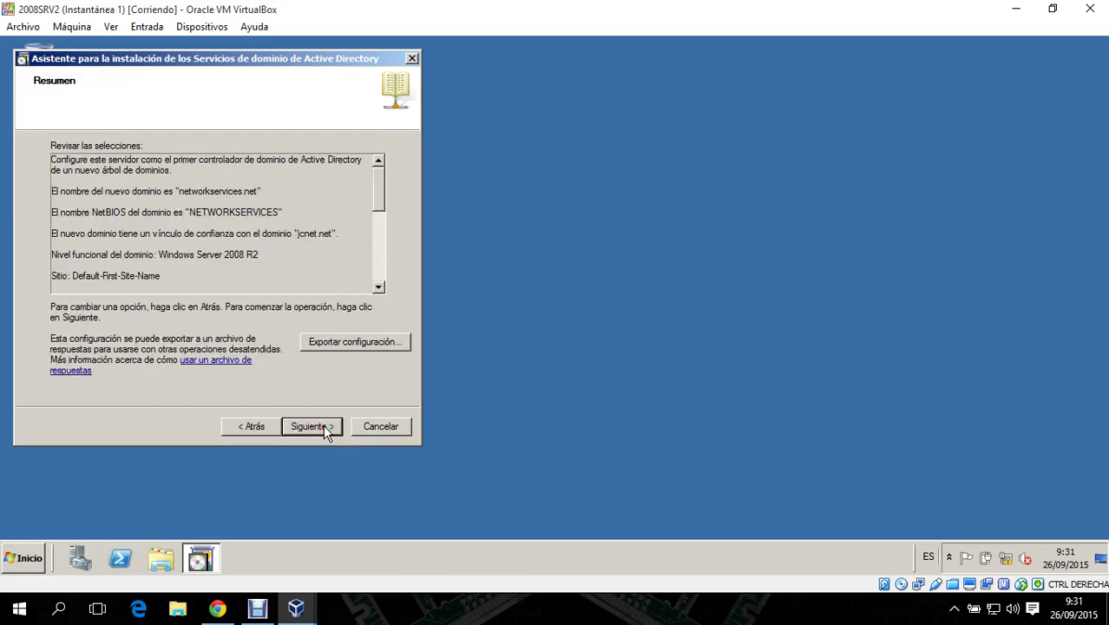
{"action": "left_click", "coordinate": [323, 424]}
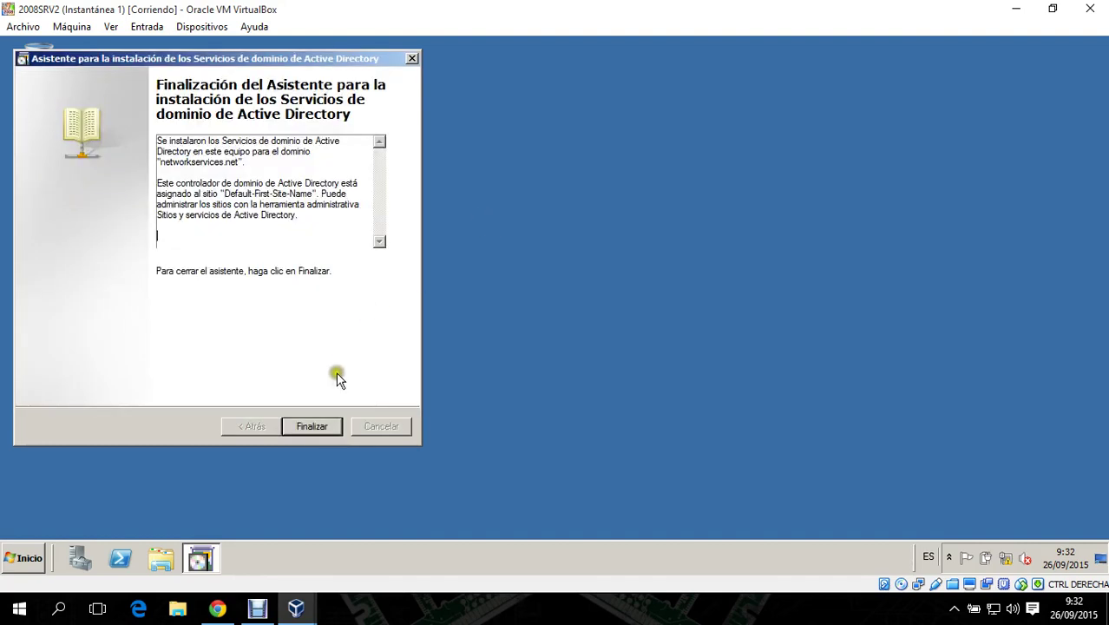
{"action": "left_click", "coordinate": [333, 427]}
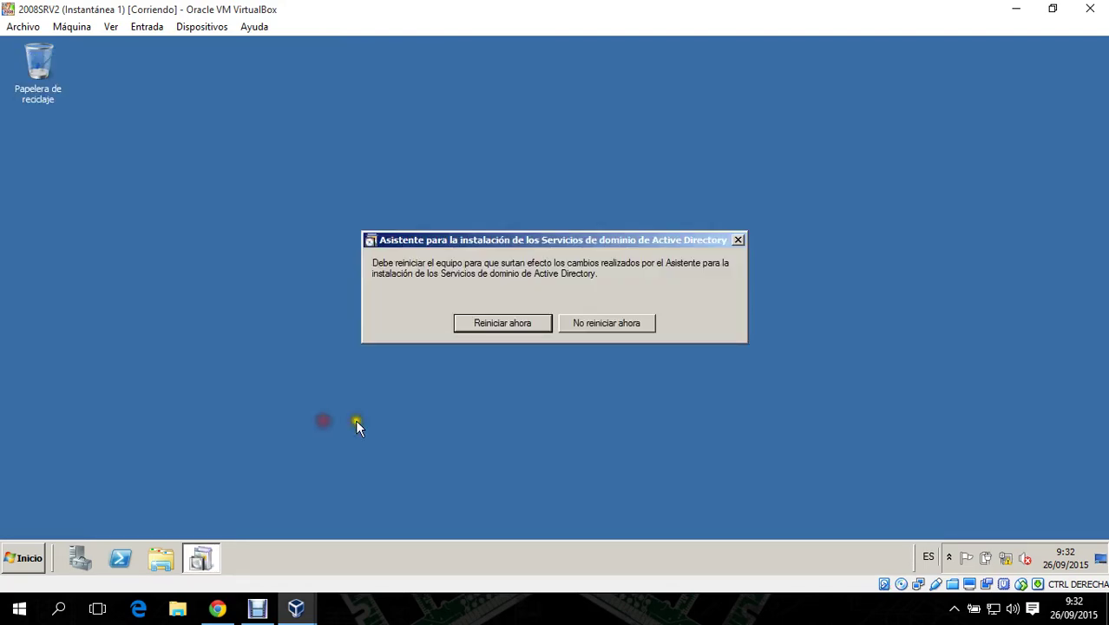
{"action": "left_click", "coordinate": [516, 327]}
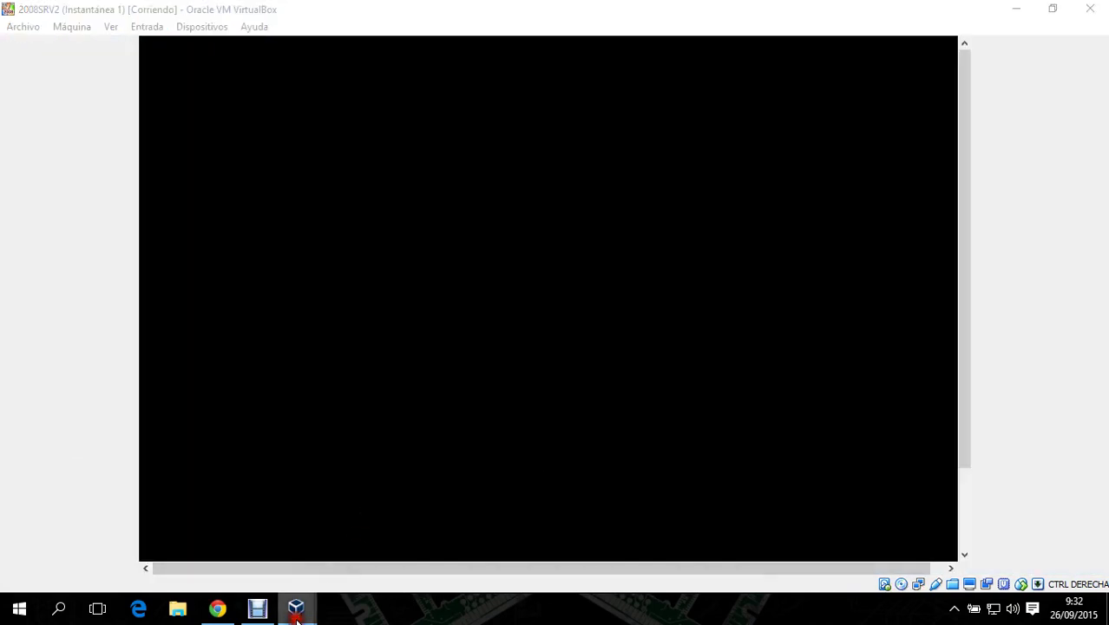
- Select the XP and XP2 machines in VirtualBox Manager and start them
{"action": "mouse_move", "coordinate": [296, 617]}
{"action": "left_click", "coordinate": [165, 559]}
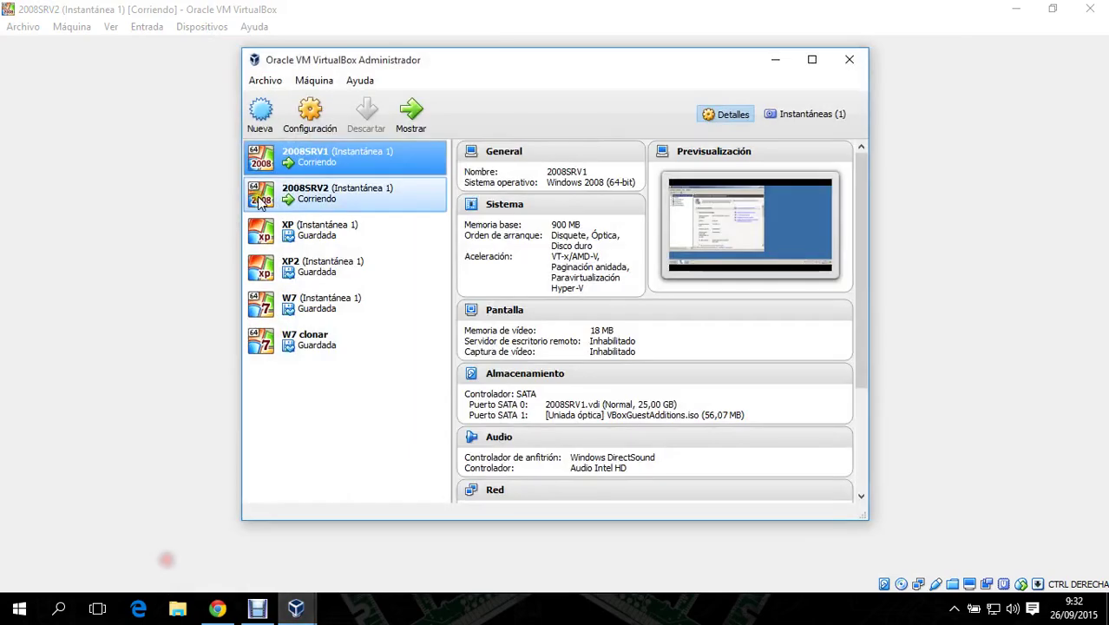
{"action": "left_click", "coordinate": [384, 238]}
{"action": "left_click", "coordinate": [361, 271]}
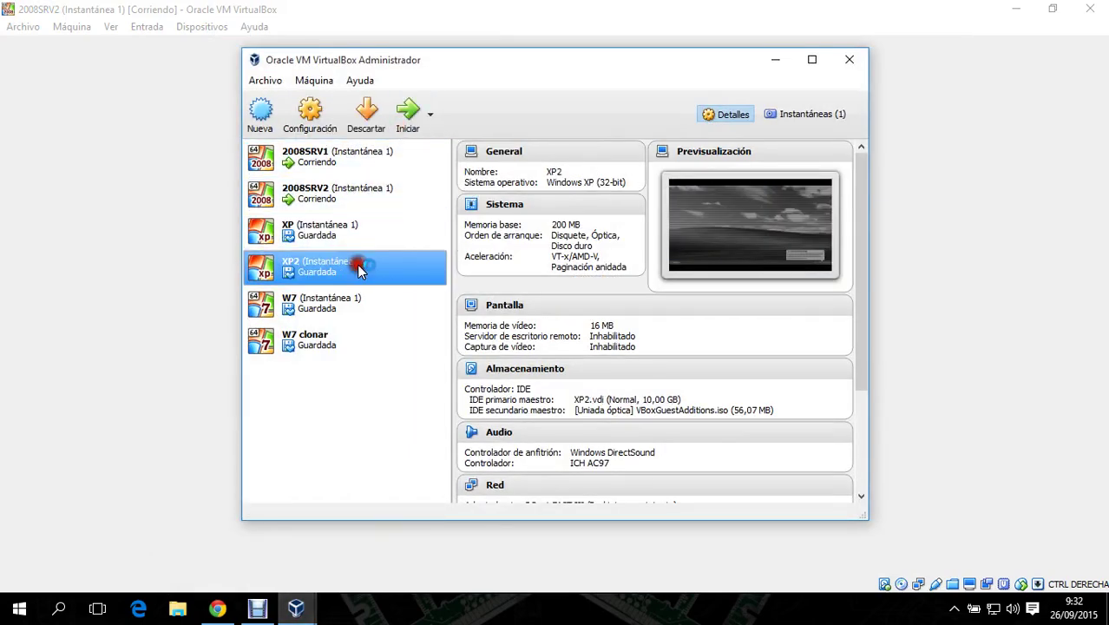
{"action": "left_click", "coordinate": [408, 111]}
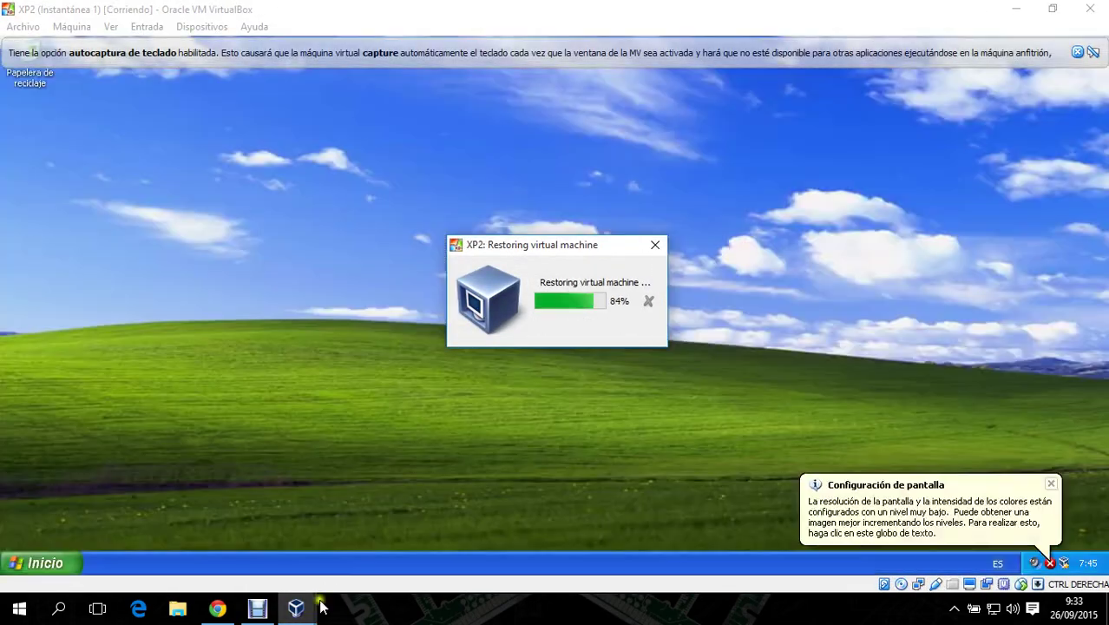
- Check the rebooting 2008SRV2 window, then bring the XP machine's window to the front
{"action": "mouse_move", "coordinate": [296, 608]}
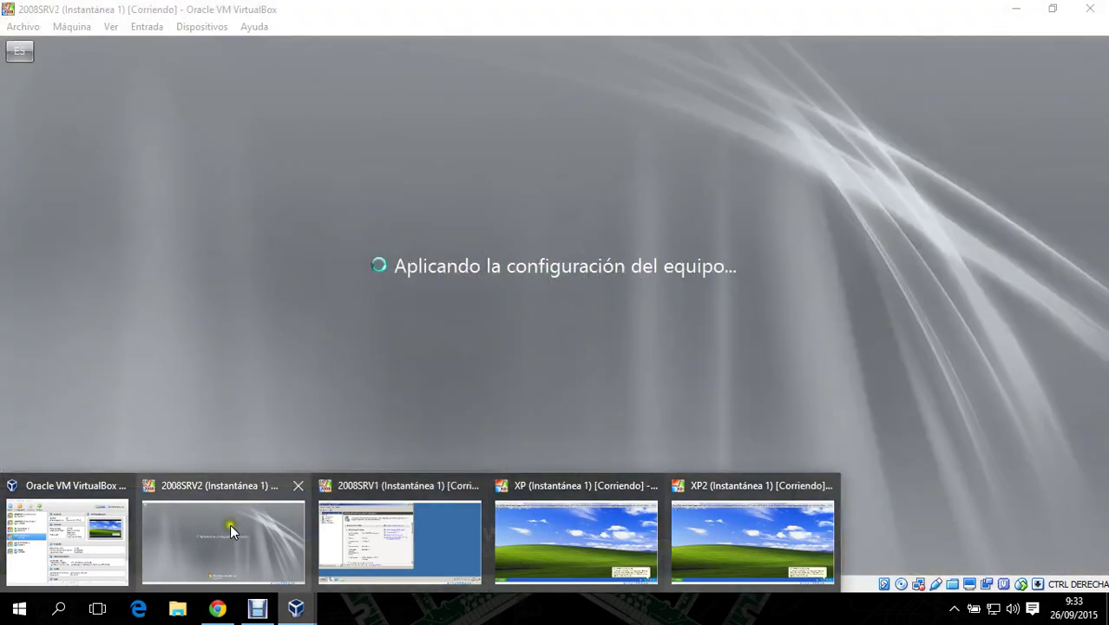
{"action": "left_click", "coordinate": [227, 525]}
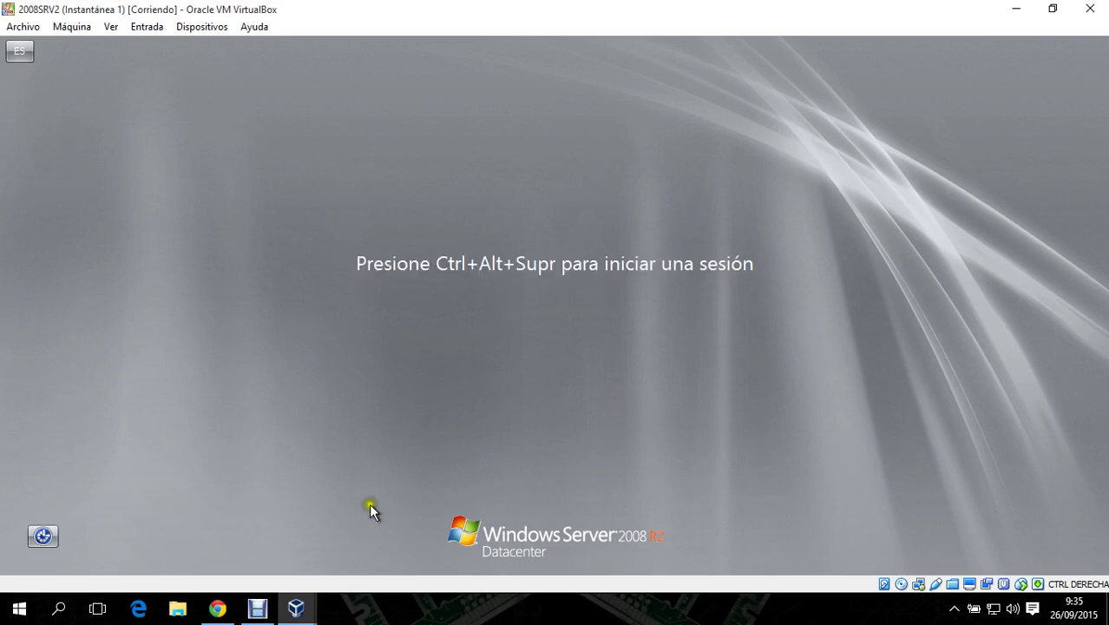
{"action": "left_click", "coordinate": [296, 607]}
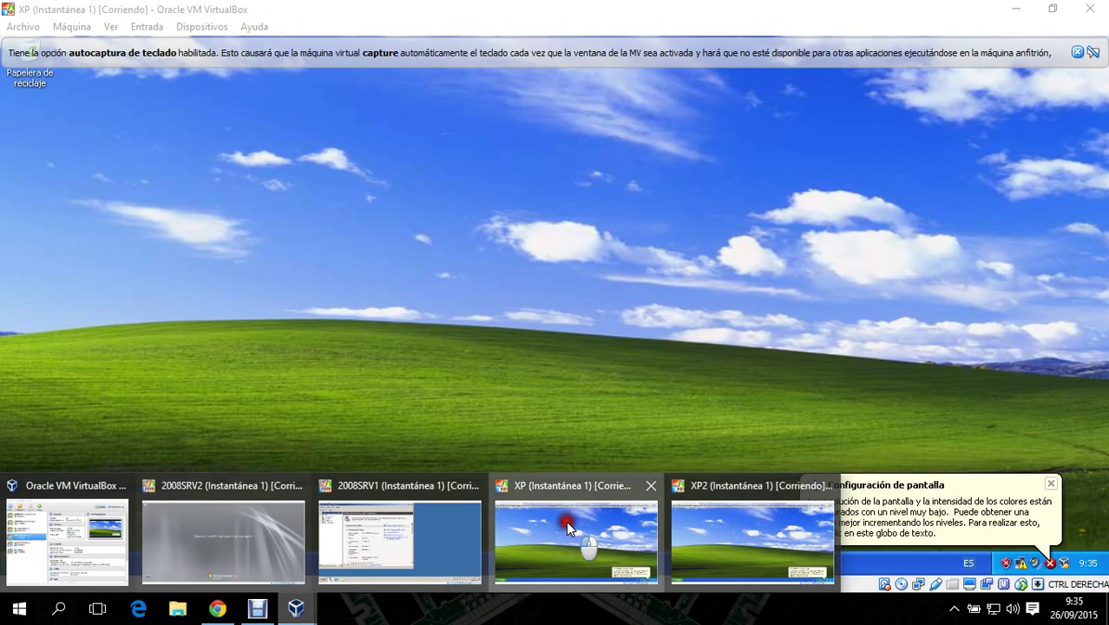
{"action": "left_click", "coordinate": [566, 525]}
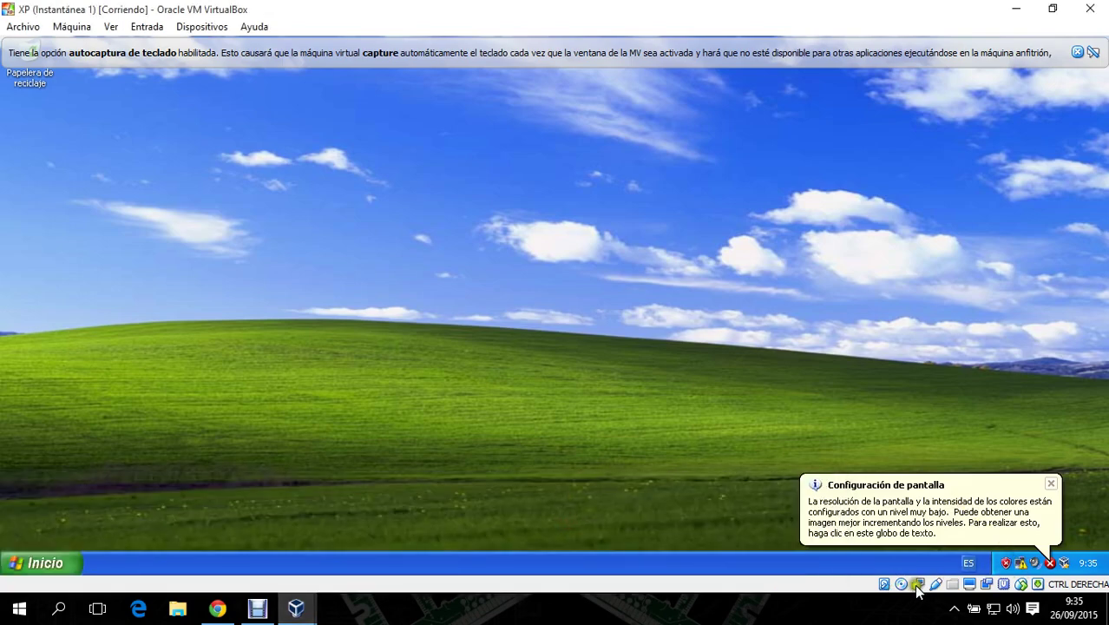
- Review the XP machine's VirtualBox network adapter settings, leaving them unchanged
{"action": "right_click", "coordinate": [918, 583]}
{"action": "left_click", "coordinate": [946, 549]}
{"action": "left_click", "coordinate": [483, 257]}
{"action": "left_click", "coordinate": [681, 426]}
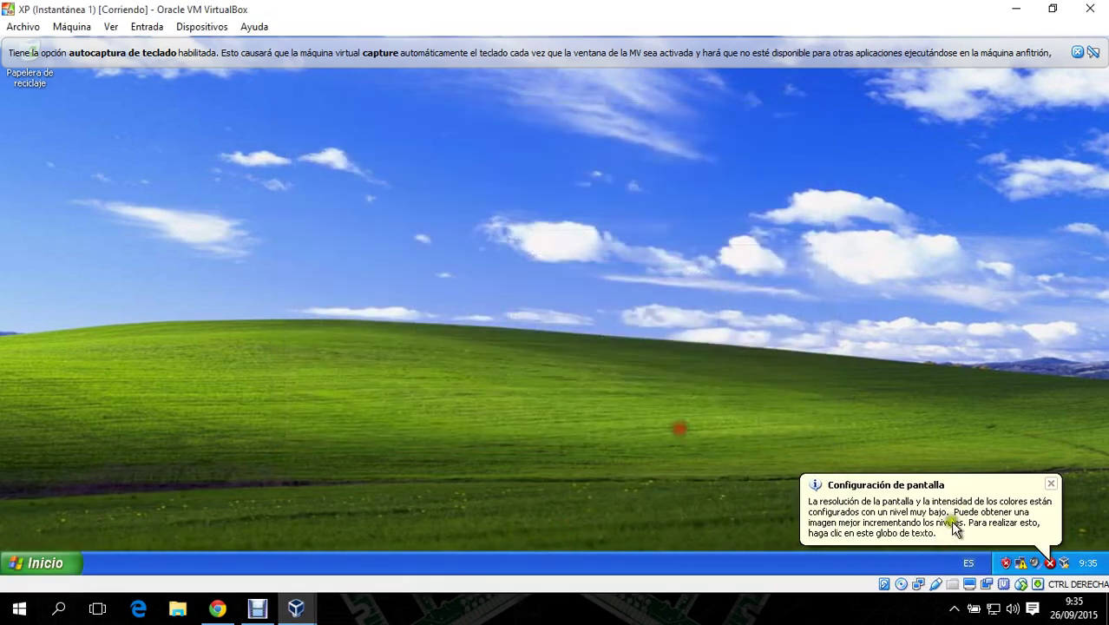
- Give XP's local connection static IP 192.168.1.100, mask 255.255.255.0, then close the network windows
{"action": "right_click", "coordinate": [1009, 562]}
{"action": "left_click", "coordinate": [998, 549]}
{"action": "right_click", "coordinate": [258, 203]}
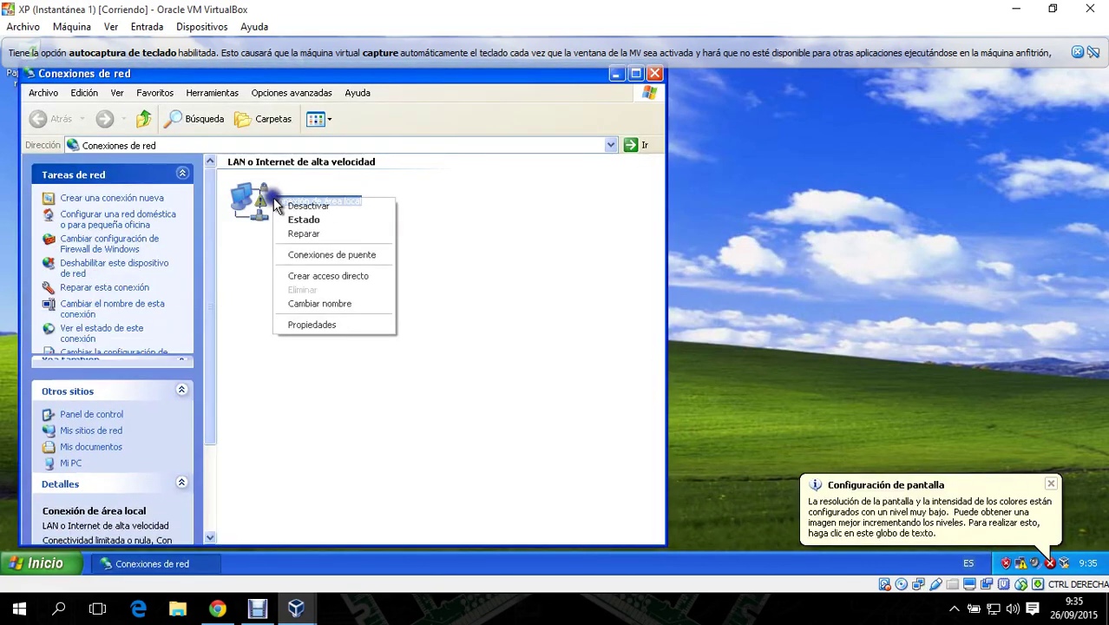
{"action": "left_click", "coordinate": [328, 323]}
{"action": "double_click", "coordinate": [176, 276]}
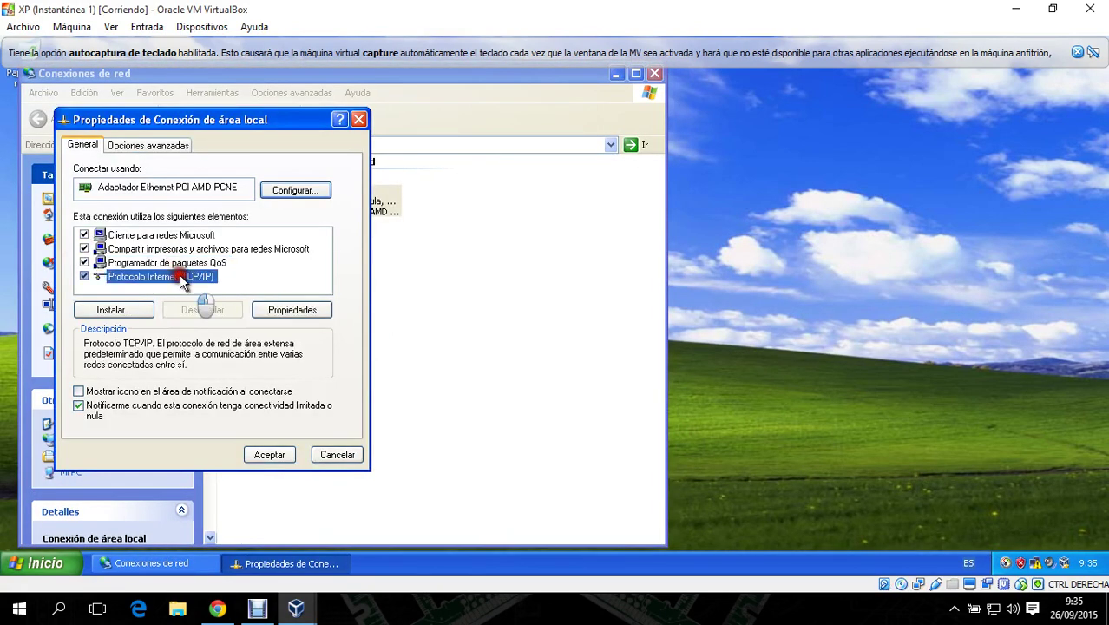
{"action": "left_click", "coordinate": [217, 295]}
{"action": "left_click", "coordinate": [263, 313]}
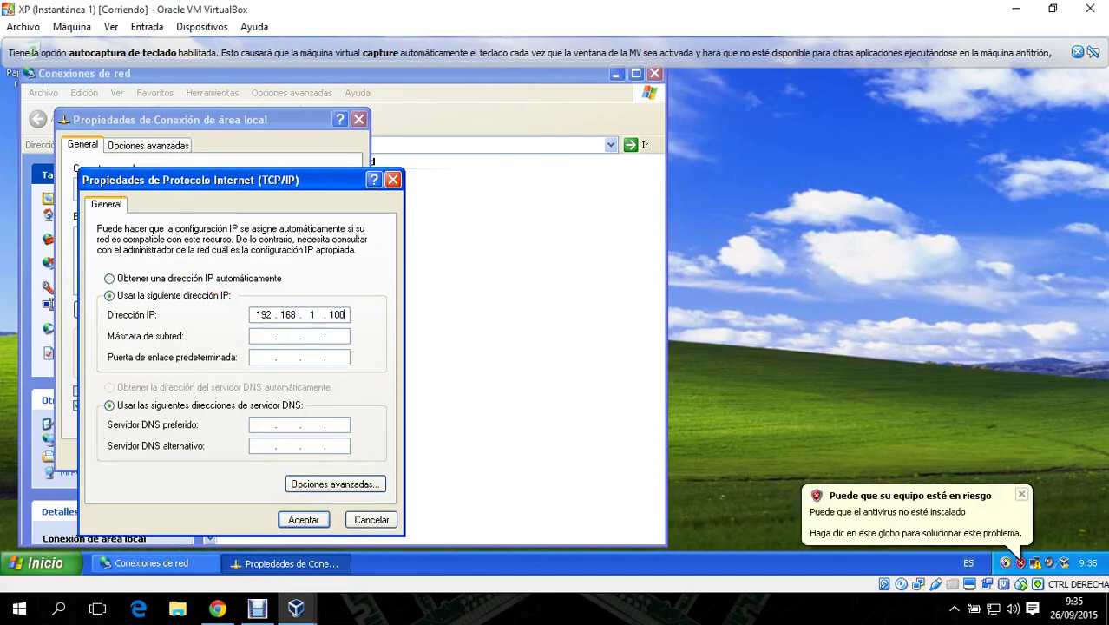
{"action": "left_click", "coordinate": [260, 336]}
{"action": "left_click", "coordinate": [264, 356]}
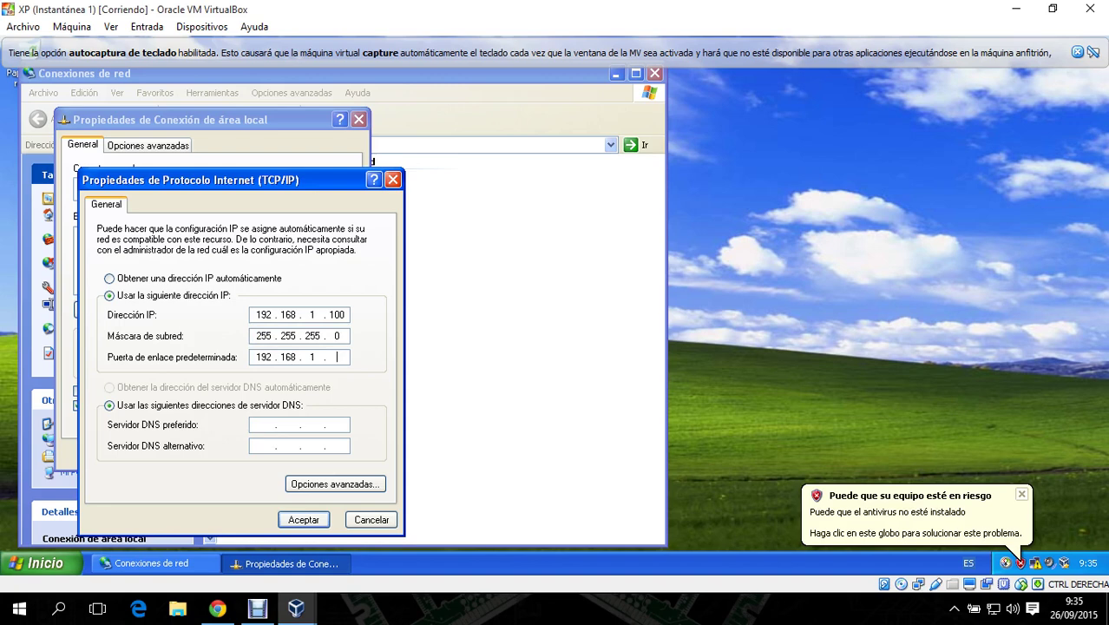
{"action": "left_click", "coordinate": [300, 517]}
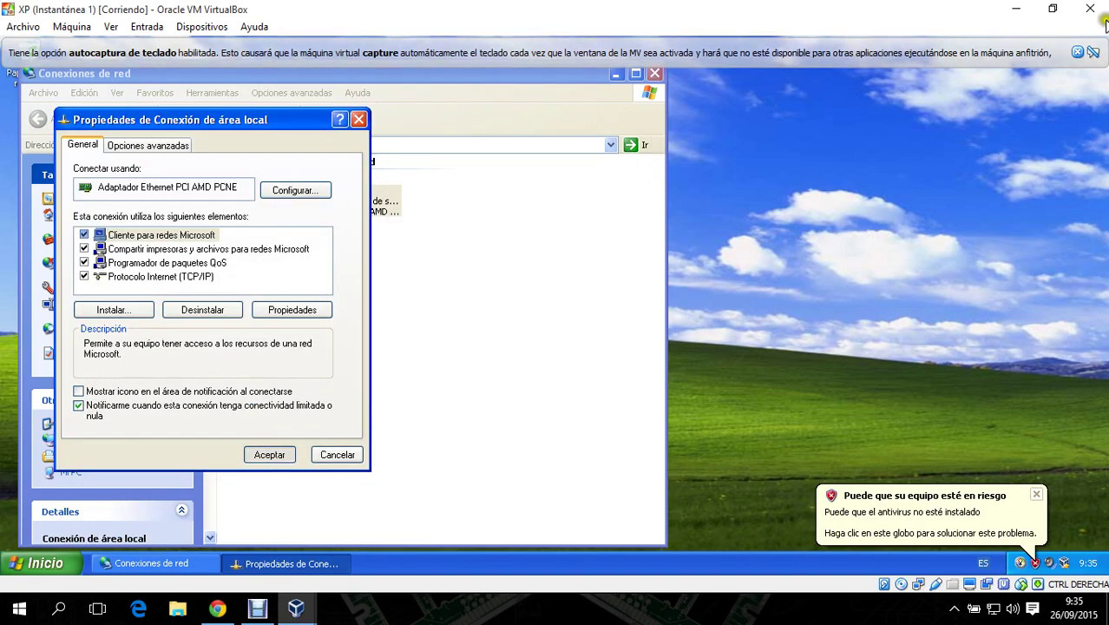
{"action": "left_click", "coordinate": [269, 454]}
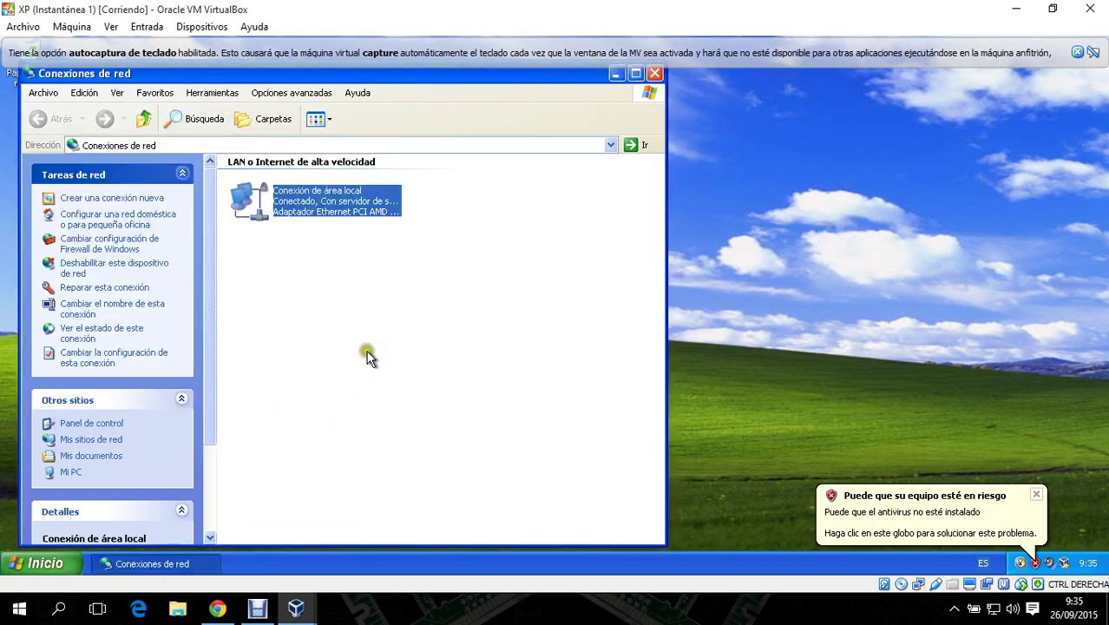
{"action": "left_click", "coordinate": [1076, 53]}
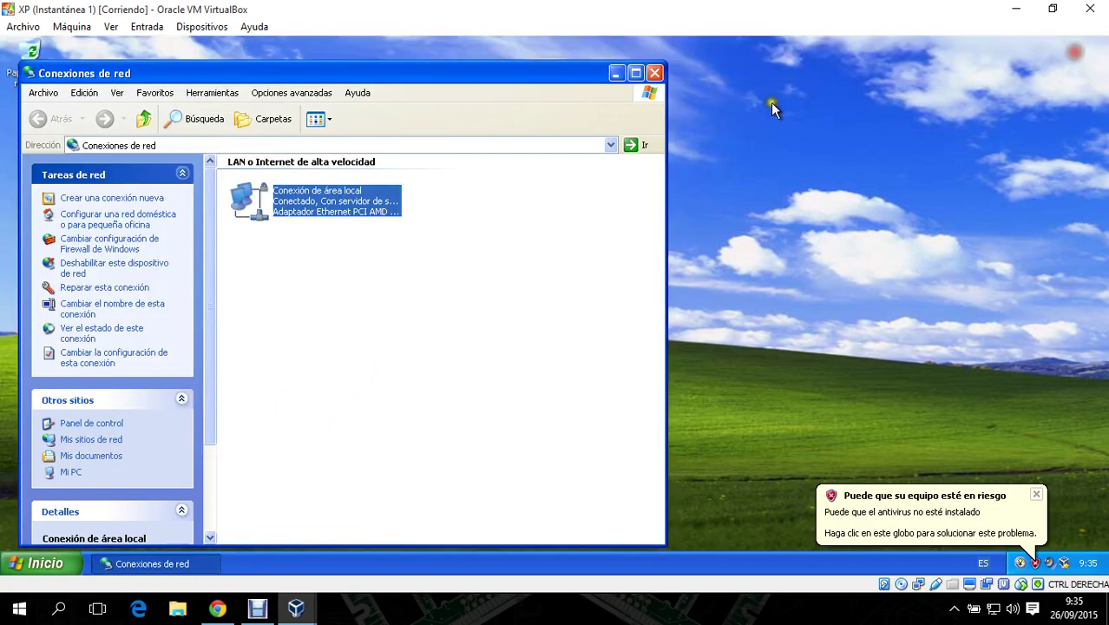
{"action": "left_click", "coordinate": [654, 74]}
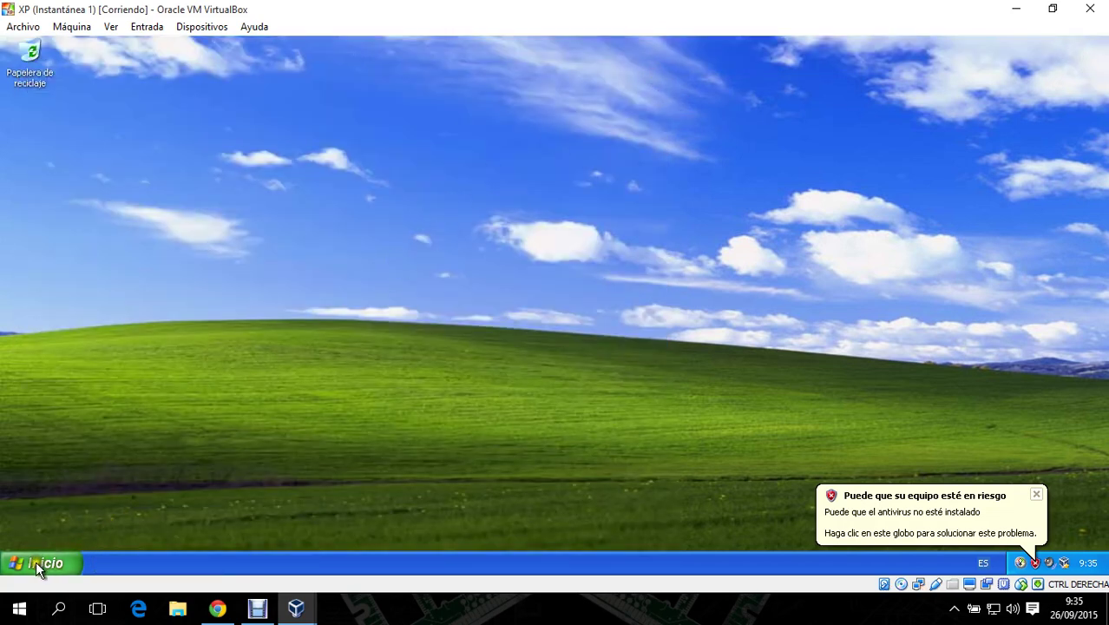
- Open the computer name change dialog from Mi PC's system properties
{"action": "left_click", "coordinate": [36, 561]}
{"action": "right_click", "coordinate": [248, 327]}
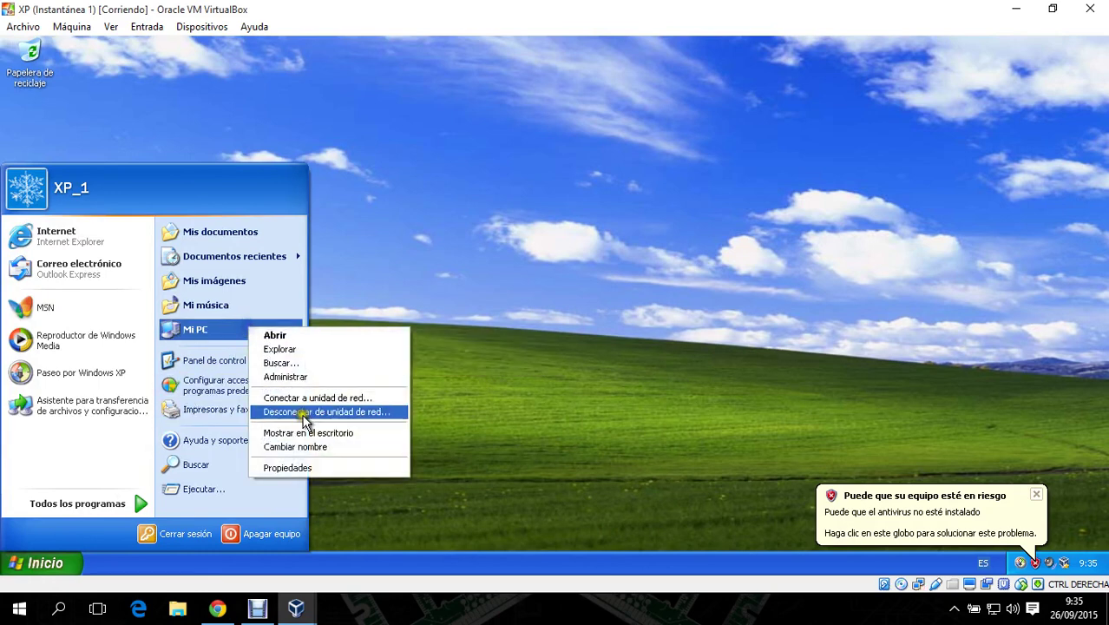
{"action": "left_click", "coordinate": [329, 466]}
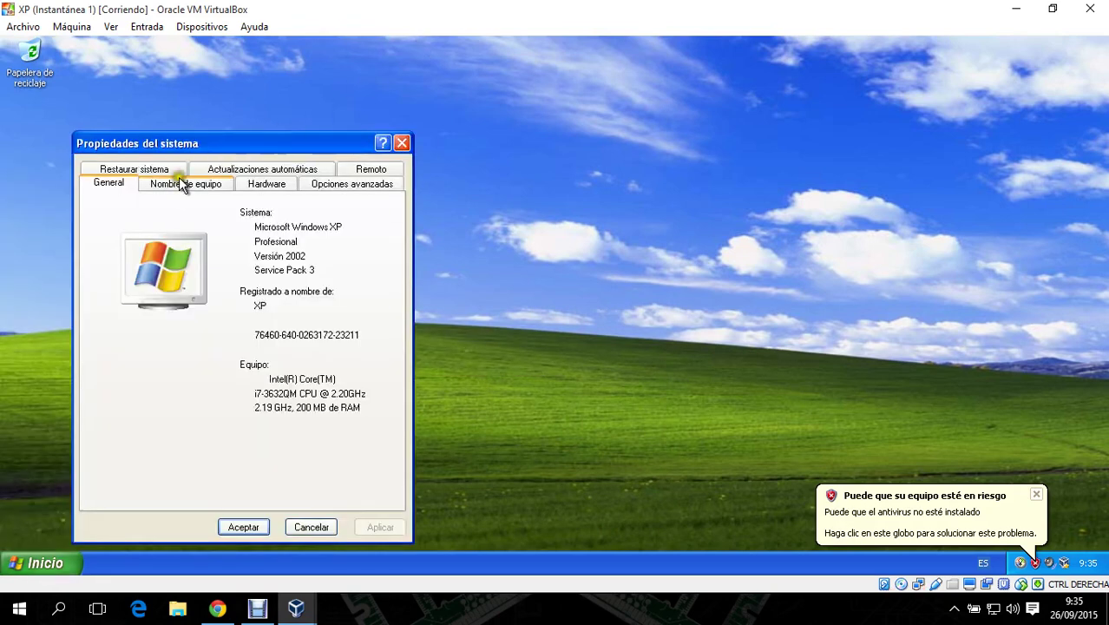
{"action": "left_click", "coordinate": [180, 184]}
{"action": "left_click", "coordinate": [327, 382]}
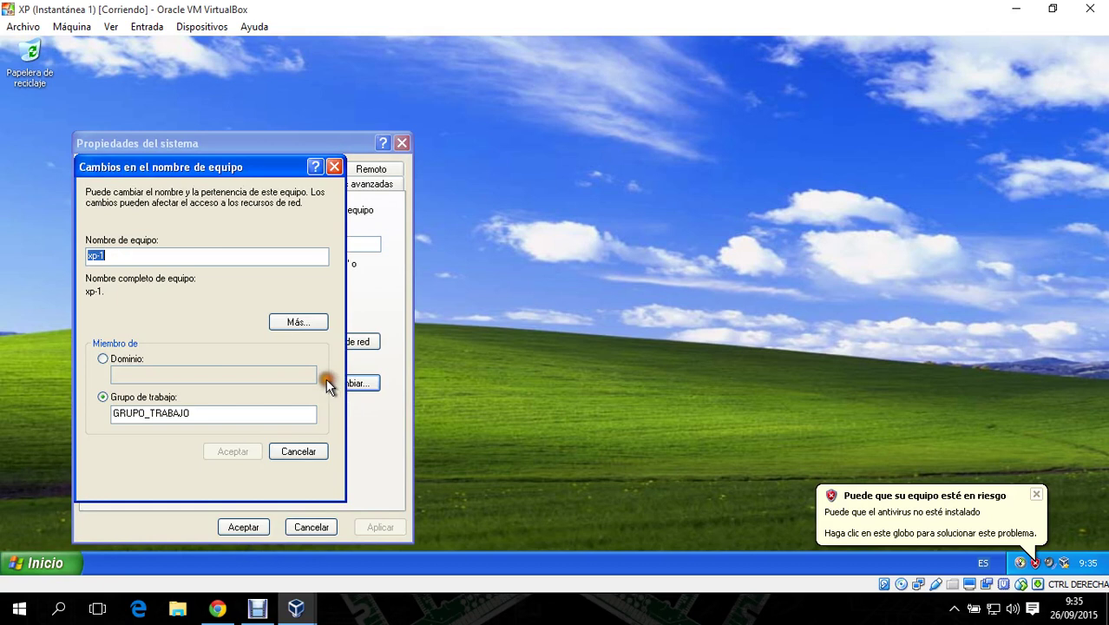
- Try joining the jcnet domain and read the no-domain-controller error details
{"action": "left_click", "coordinate": [121, 358]}
{"action": "left_click", "coordinate": [162, 374]}
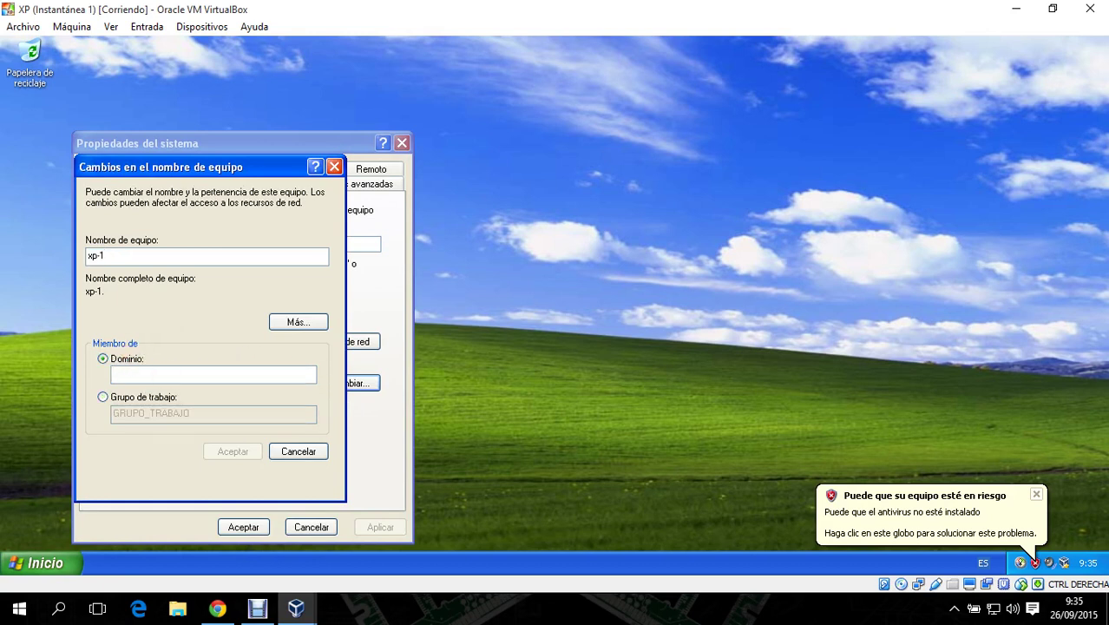
{"action": "type", "text": "jcnet.net"}
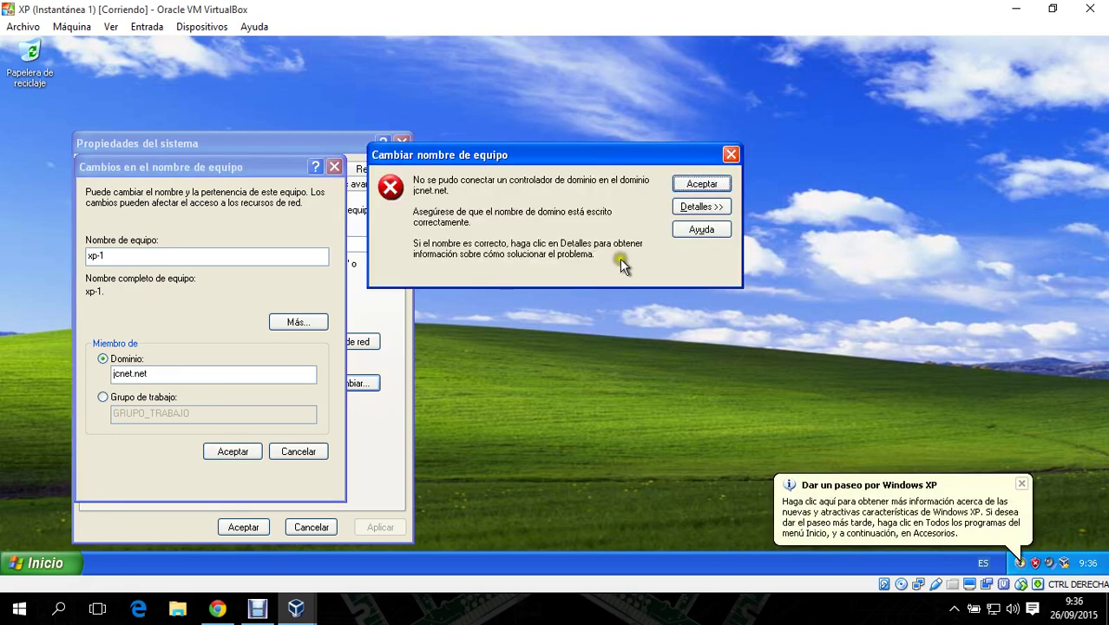
{"action": "left_click", "coordinate": [701, 207]}
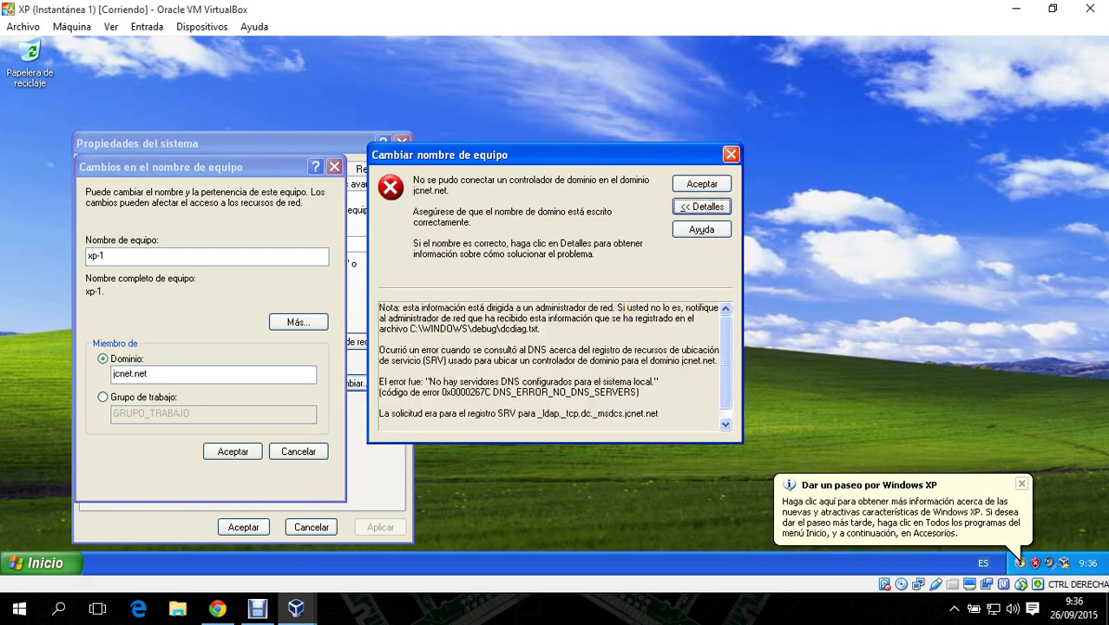
{"action": "left_click", "coordinate": [726, 185]}
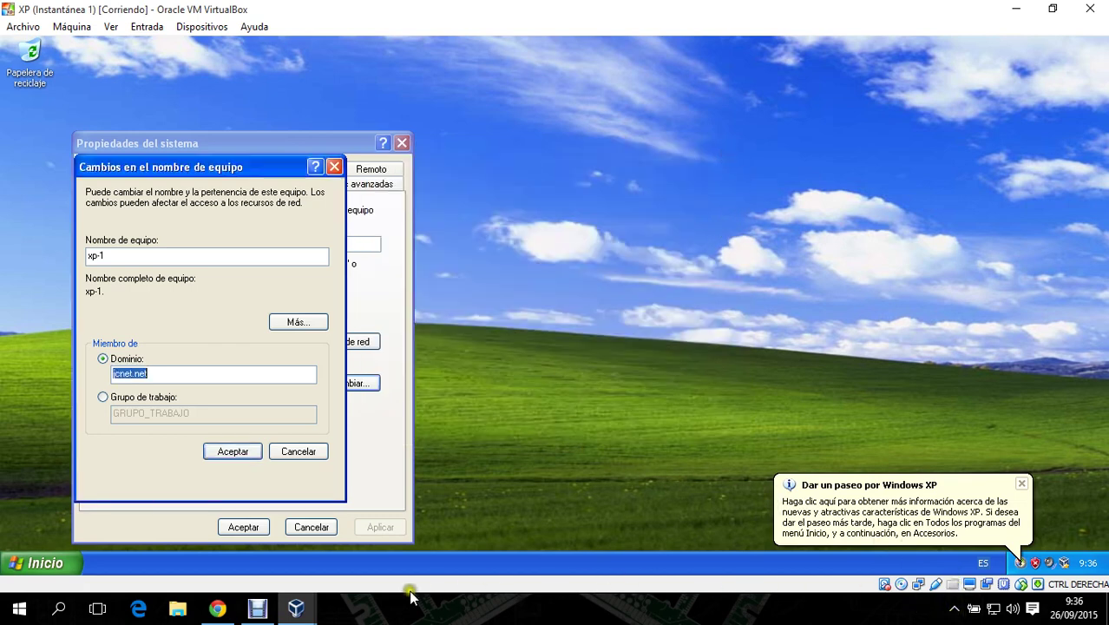
{"action": "left_click", "coordinate": [311, 612]}
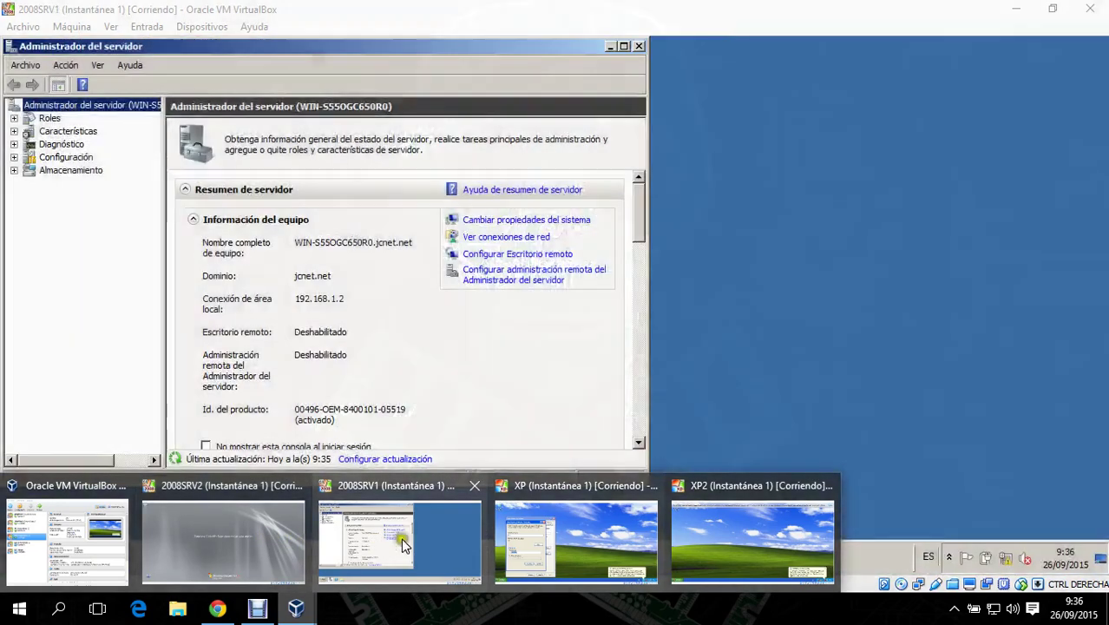
- Switch to 2008SRV1 and review its VirtualBox network settings without changes
{"action": "left_click", "coordinate": [401, 538]}
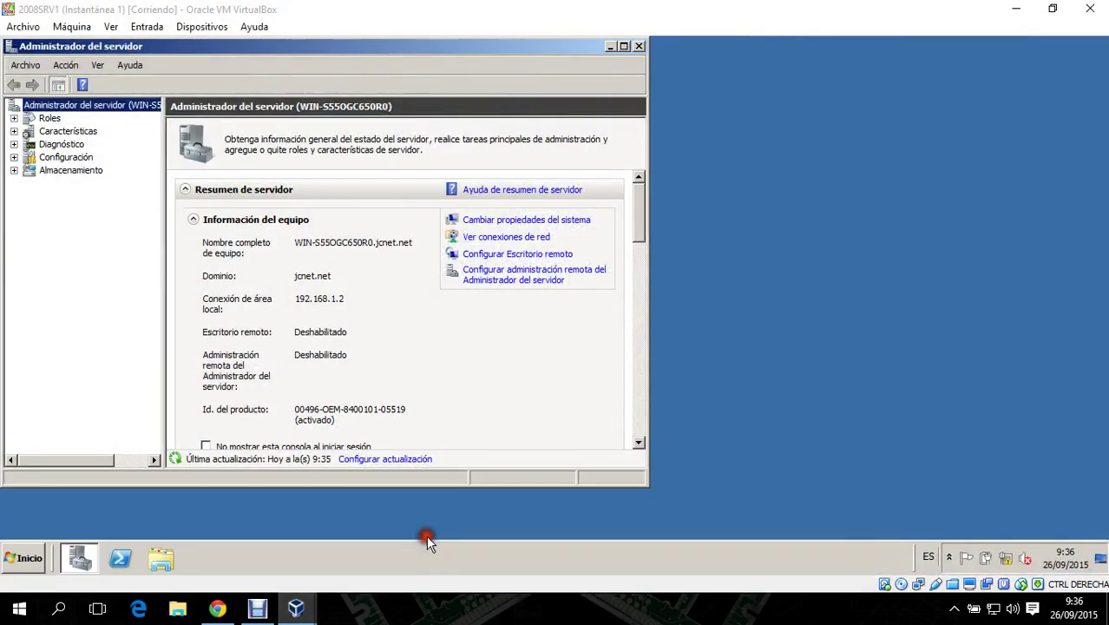
{"action": "right_click", "coordinate": [920, 584]}
{"action": "left_click", "coordinate": [937, 548]}
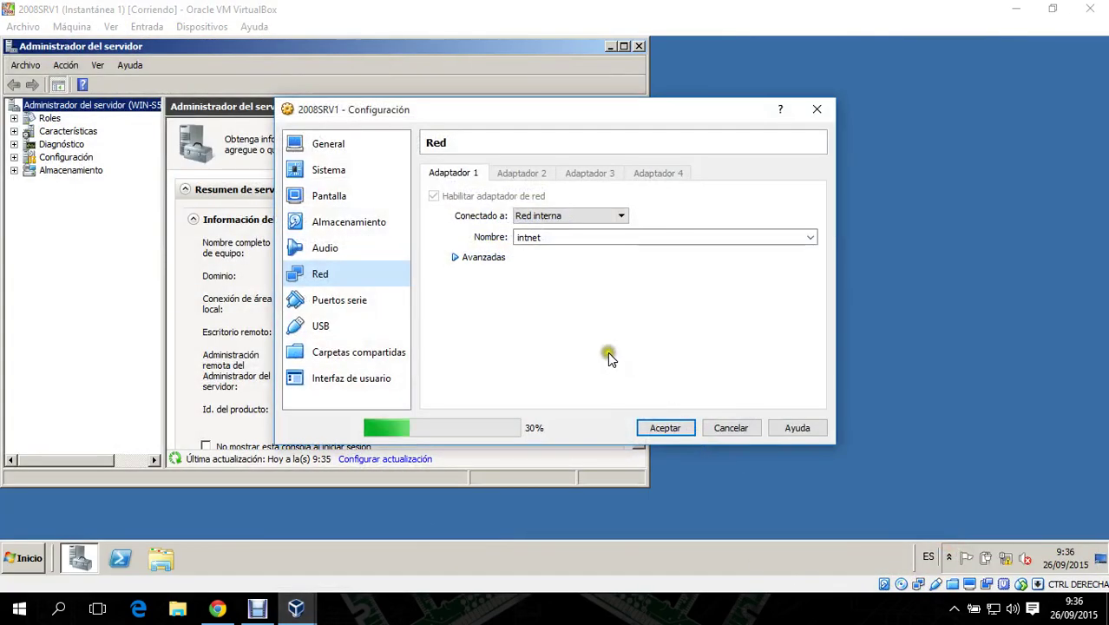
{"action": "left_click", "coordinate": [734, 431]}
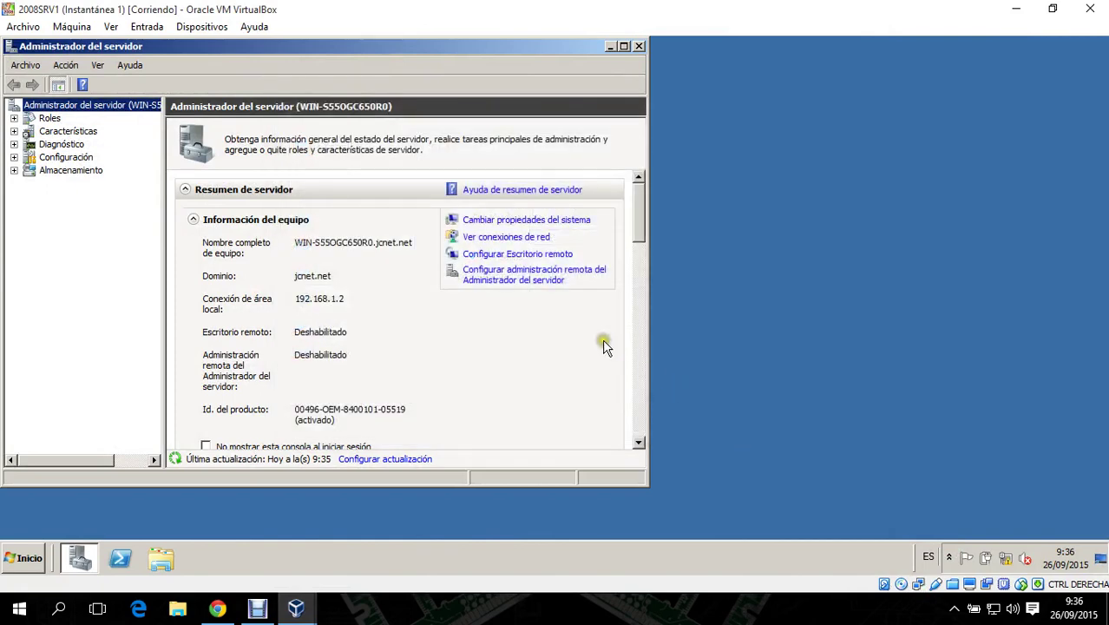
- Open DNS Manager on 2008SRV1 and expand the jcnet.net forward lookup zone records
{"action": "left_click", "coordinate": [21, 558]}
{"action": "mouse_move", "coordinate": [328, 416]}
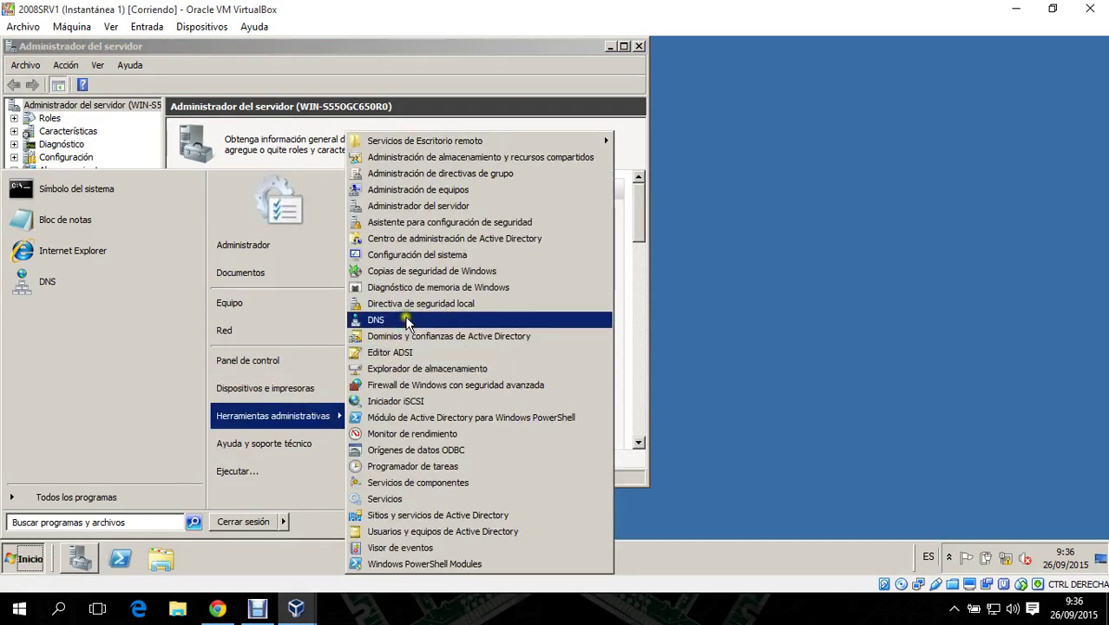
{"action": "left_click", "coordinate": [405, 321]}
{"action": "left_click", "coordinate": [66, 169]}
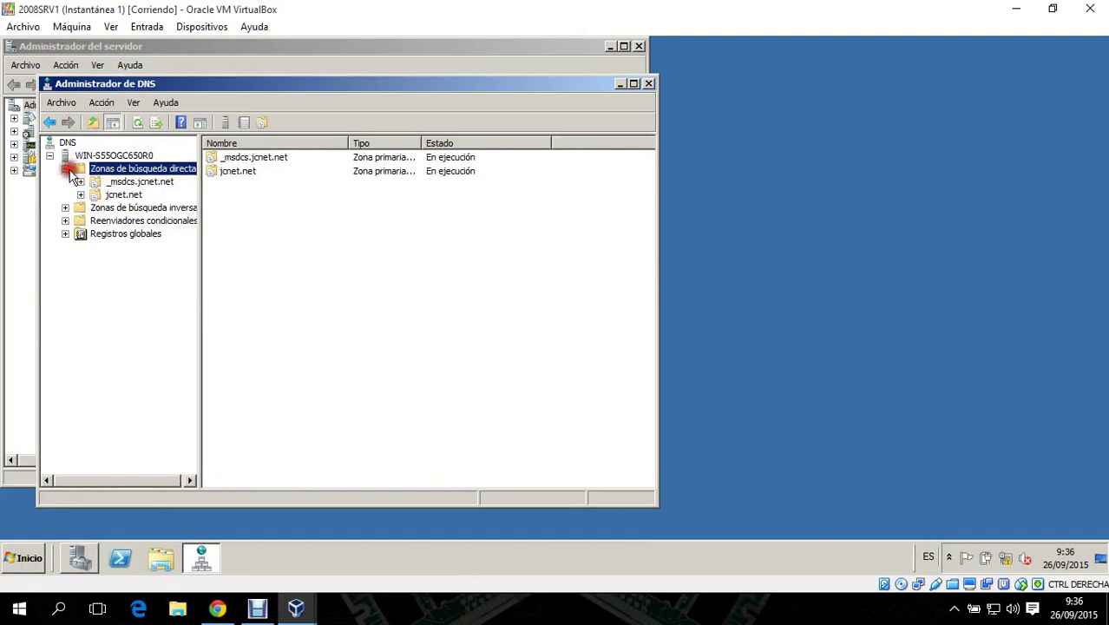
{"action": "left_click", "coordinate": [138, 210]}
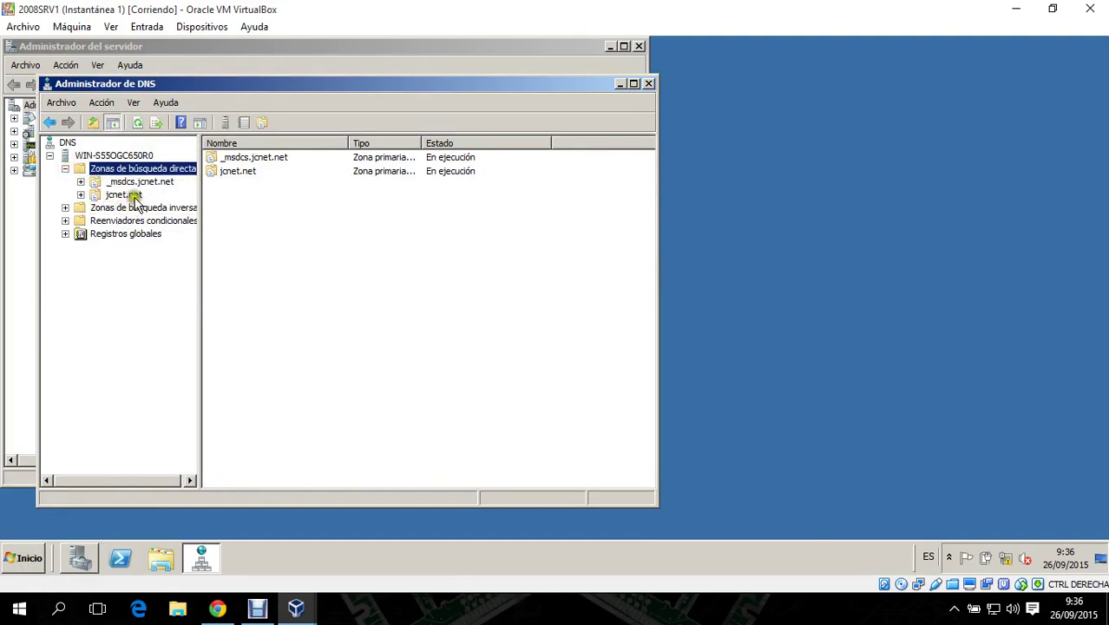
{"action": "left_click", "coordinate": [134, 195]}
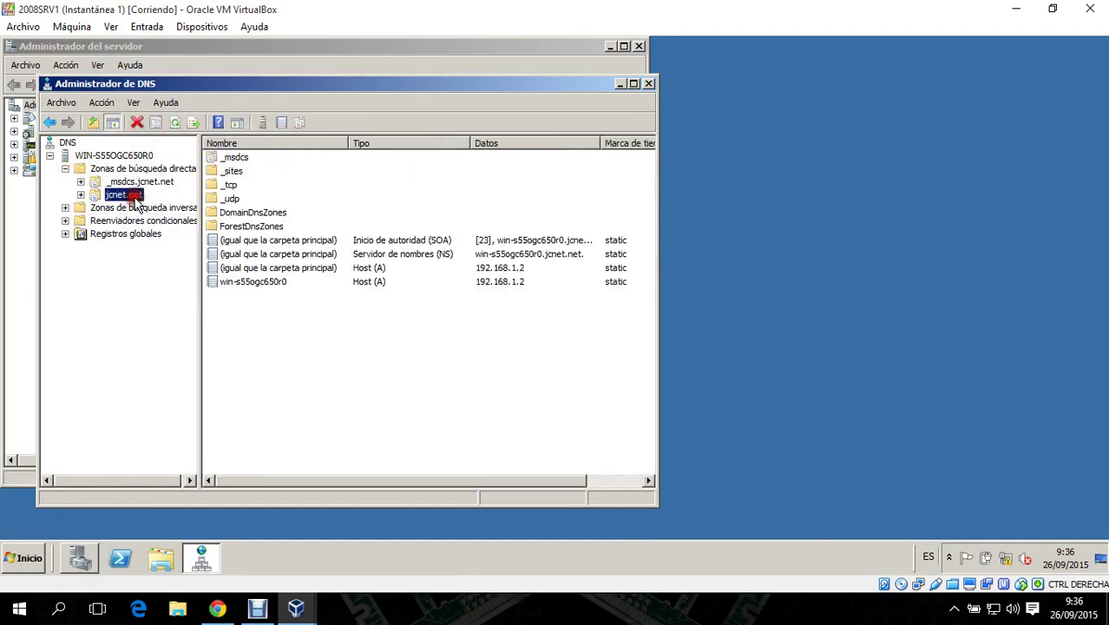
{"action": "left_click", "coordinate": [80, 194]}
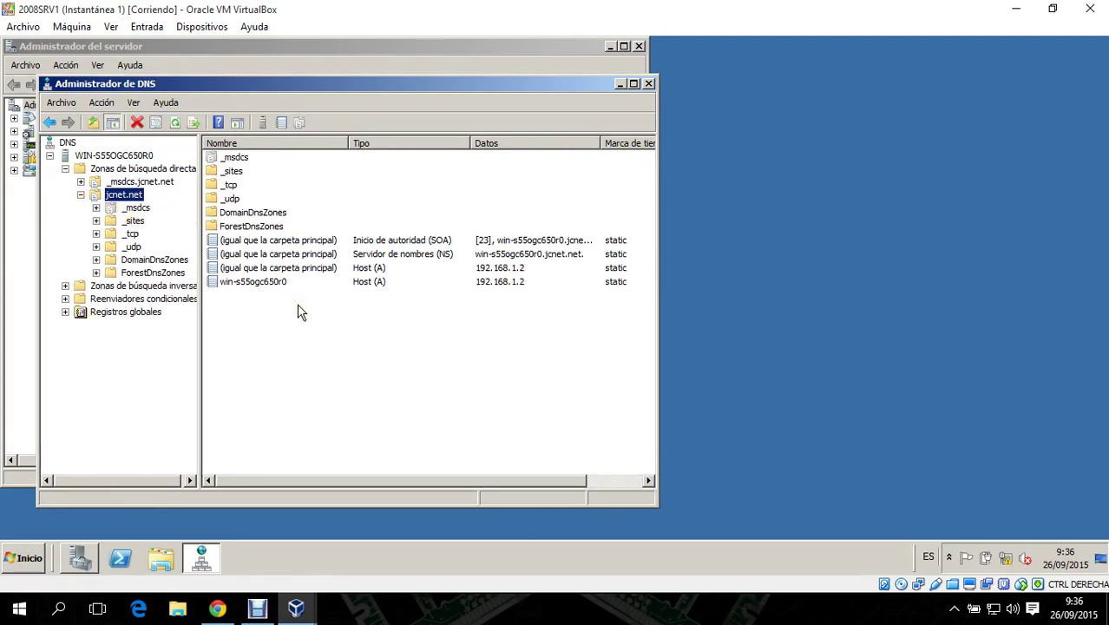
- Log on to 2008SRV2 as the NETWORKSERVICES administrator, then minimize its window
{"action": "left_click", "coordinate": [296, 607]}
{"action": "left_click", "coordinate": [255, 544]}
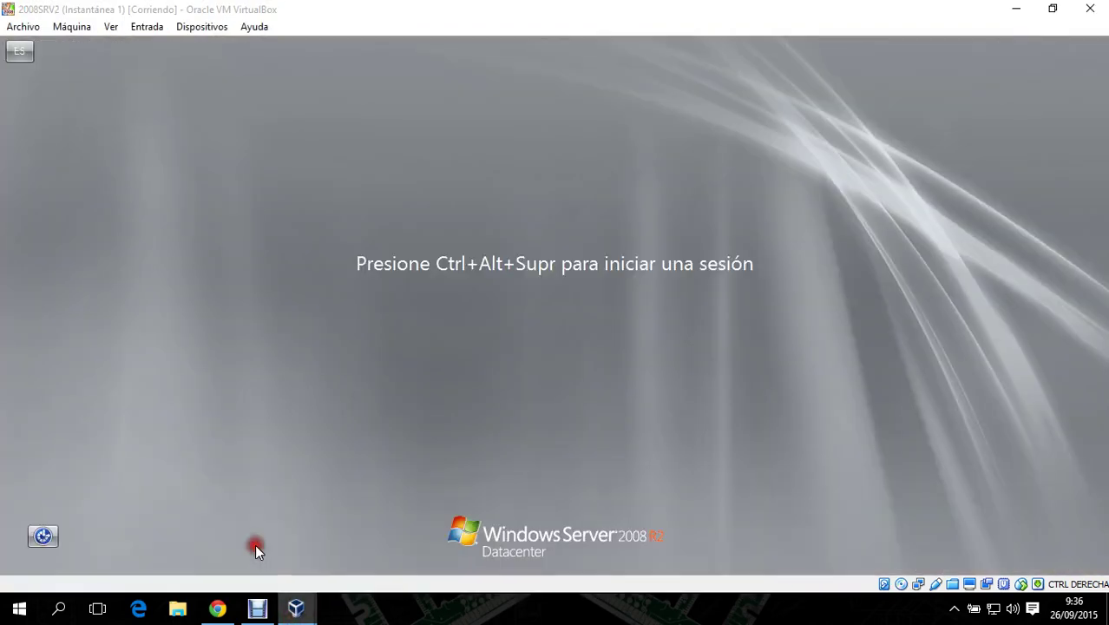
{"action": "left_click", "coordinate": [845, 111]}
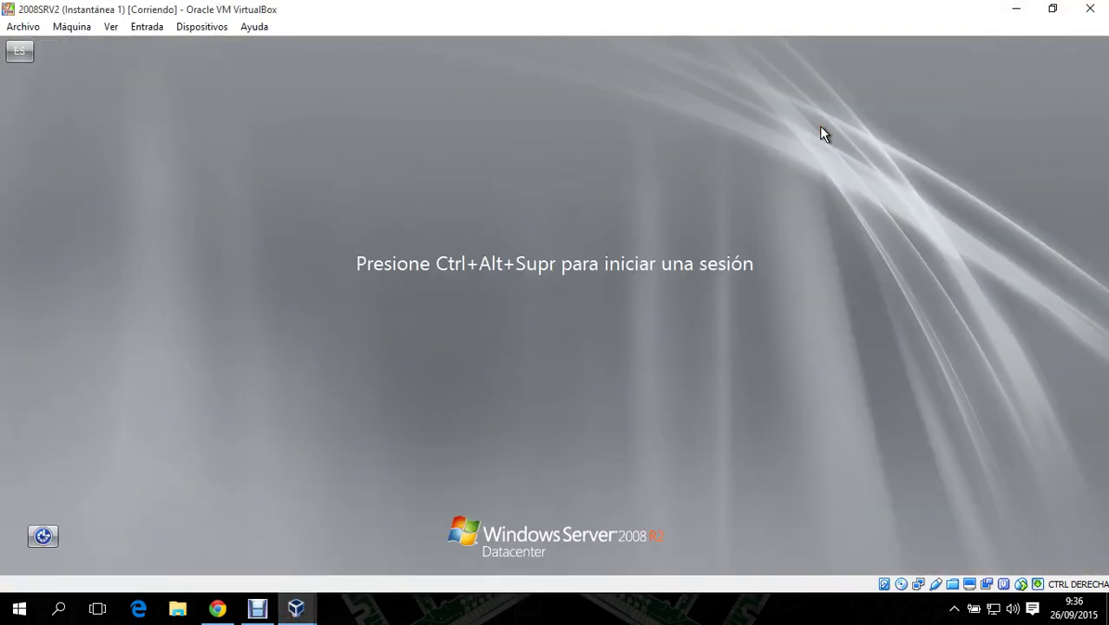
{"action": "key", "text": "ctrl+Delete"}
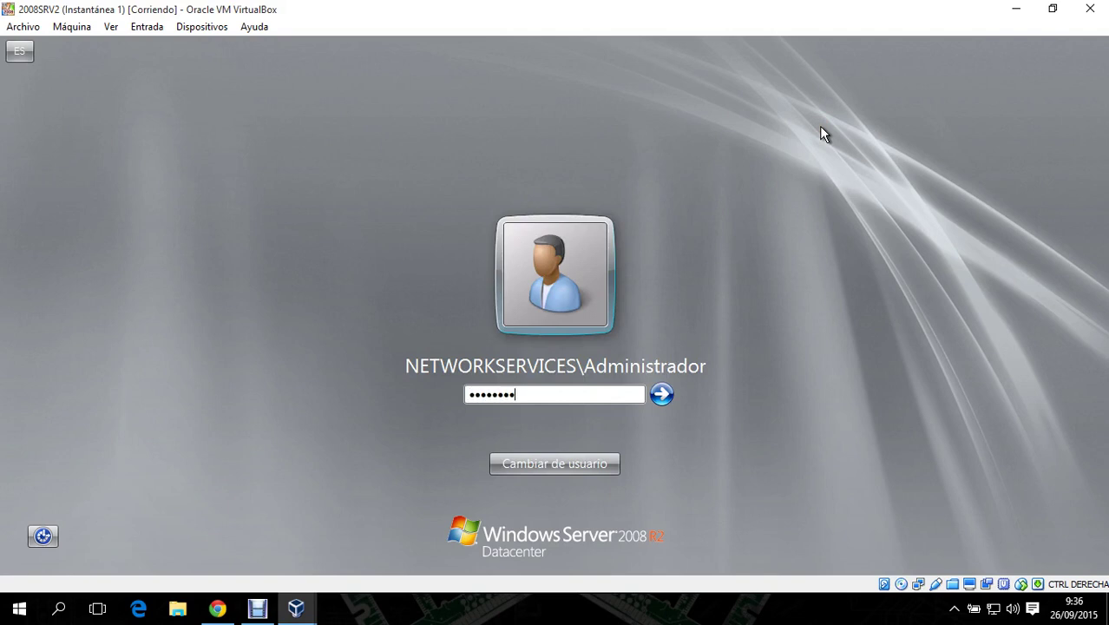
{"action": "key", "text": "Return"}
{"action": "left_click", "coordinate": [1013, 9]}
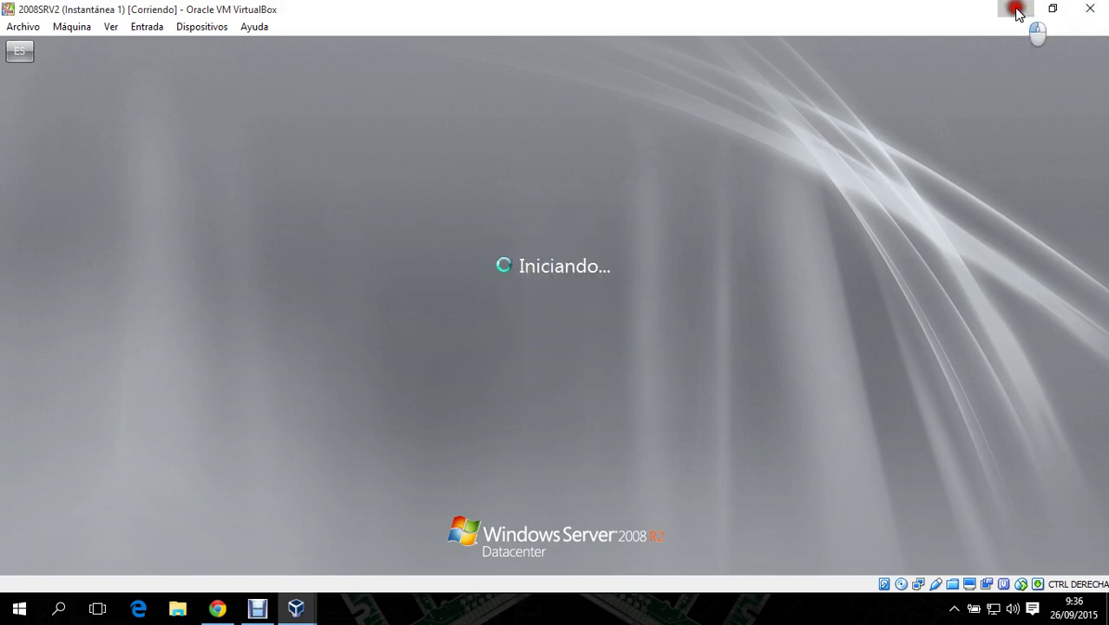
- On XP, retry joining jcnet.net and dismiss the same join error
{"action": "mouse_move", "coordinate": [300, 609]}
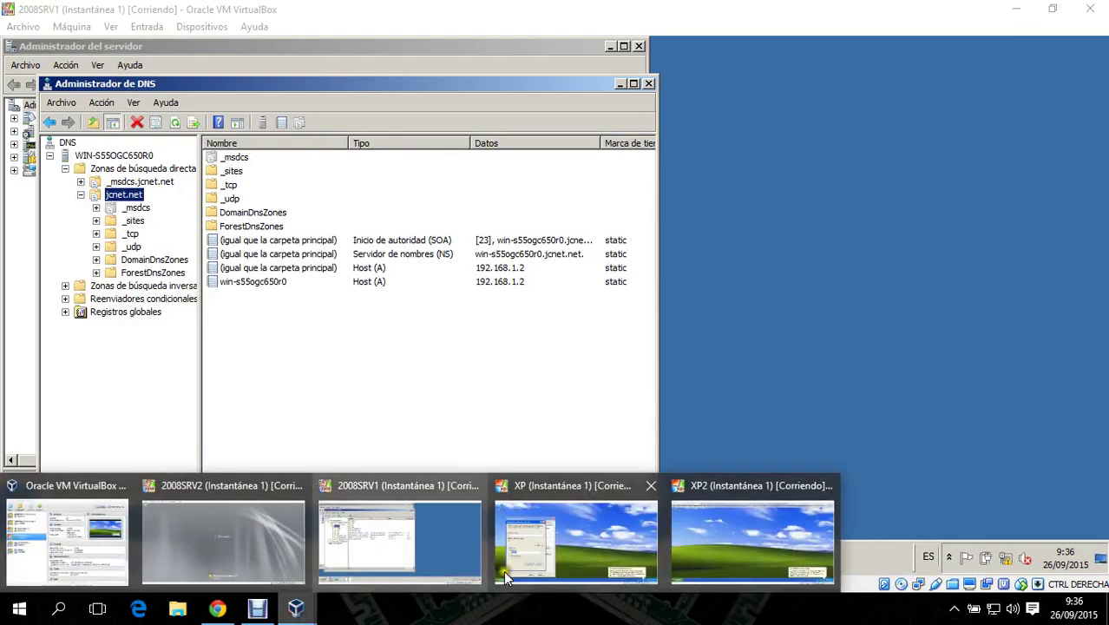
{"action": "left_click", "coordinate": [584, 545]}
{"action": "left_click", "coordinate": [186, 374]}
{"action": "left_click", "coordinate": [225, 451]}
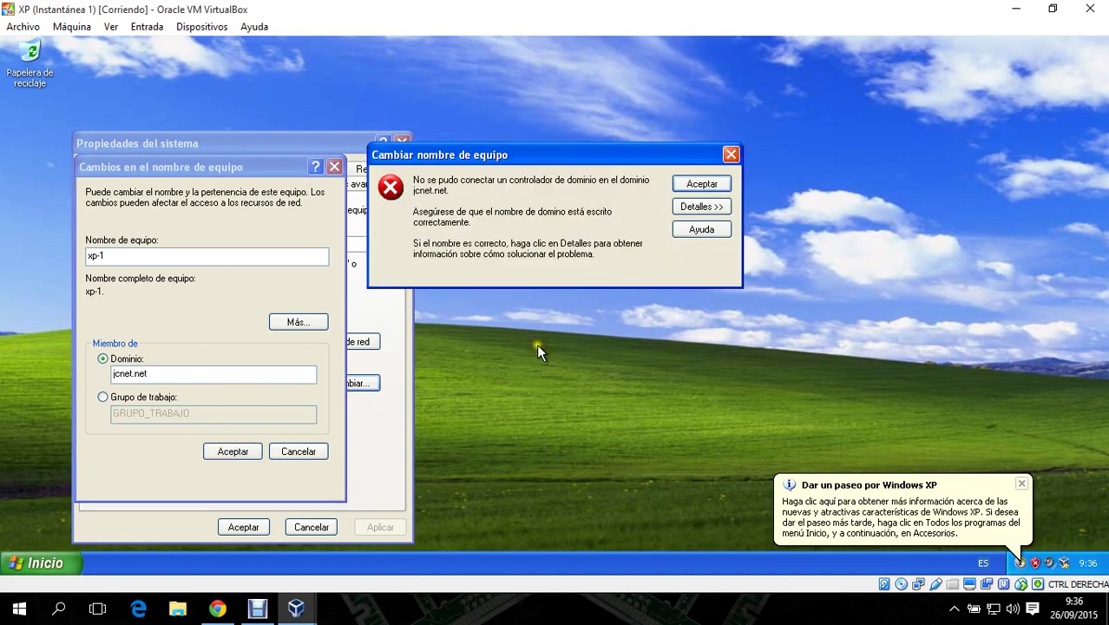
{"action": "left_click", "coordinate": [702, 184]}
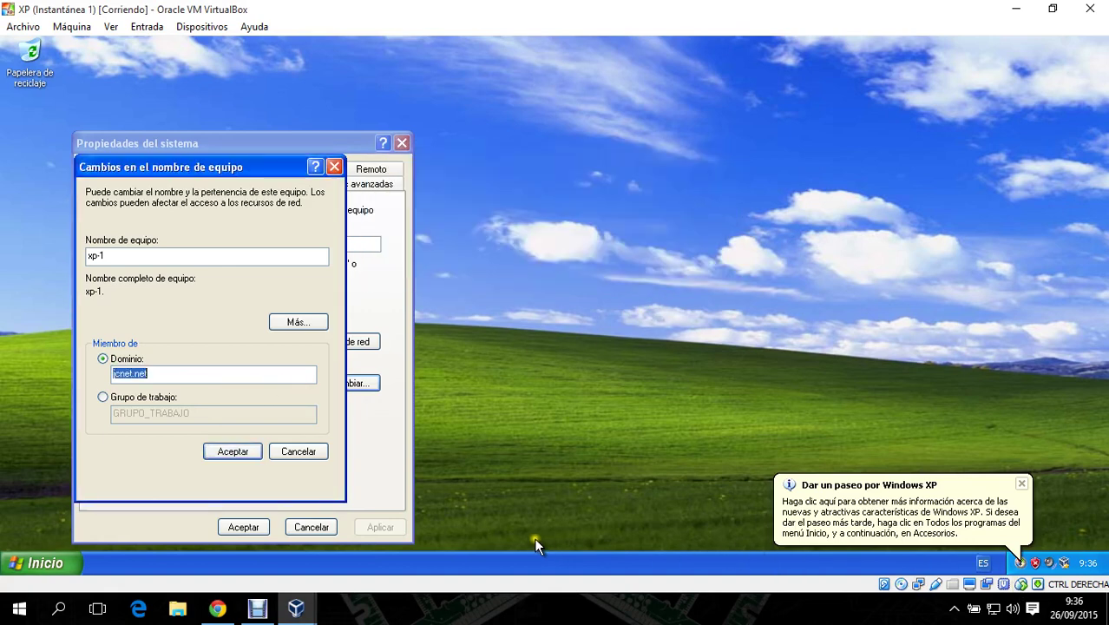
- Open Network Connections via Control Panel and confirm the VM's network adapter settings
{"action": "left_click", "coordinate": [40, 563]}
{"action": "left_click", "coordinate": [213, 361]}
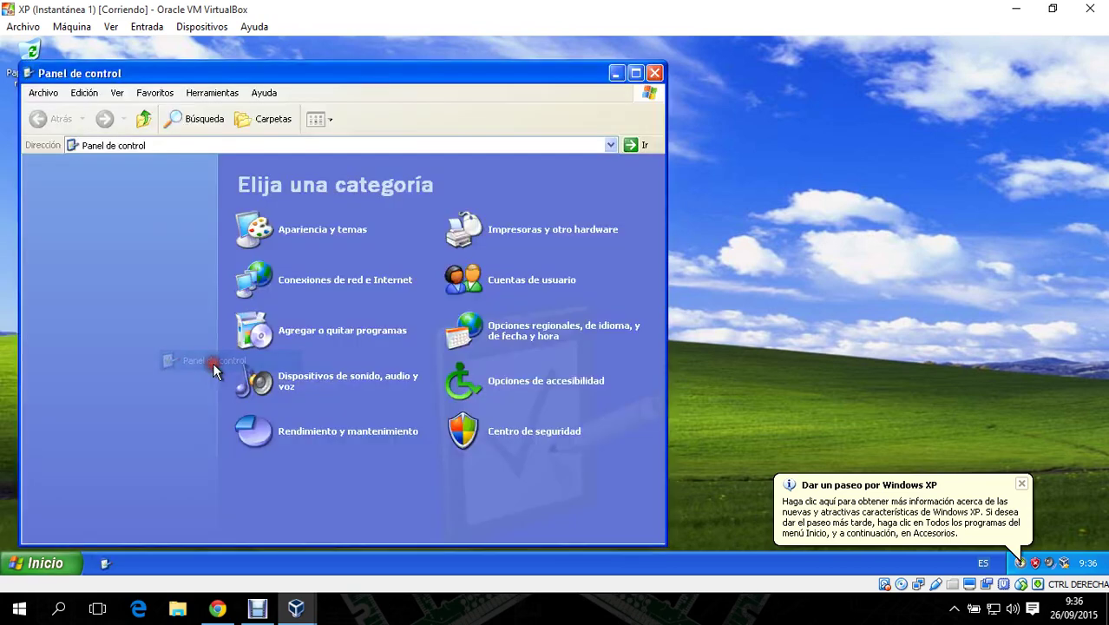
{"action": "left_click", "coordinate": [376, 282]}
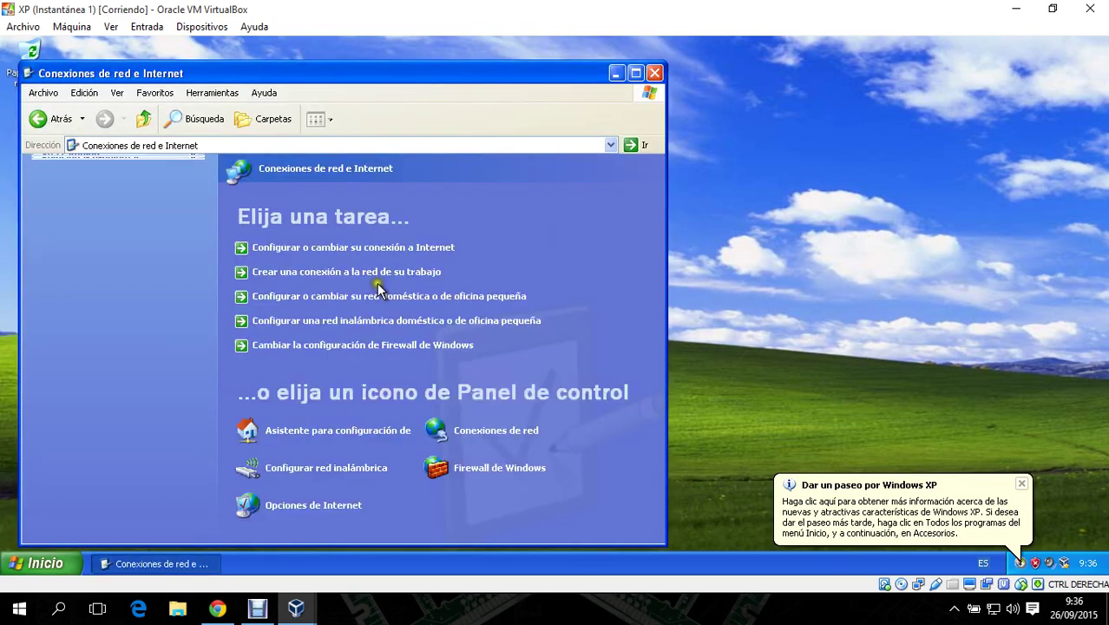
{"action": "left_click", "coordinate": [499, 430]}
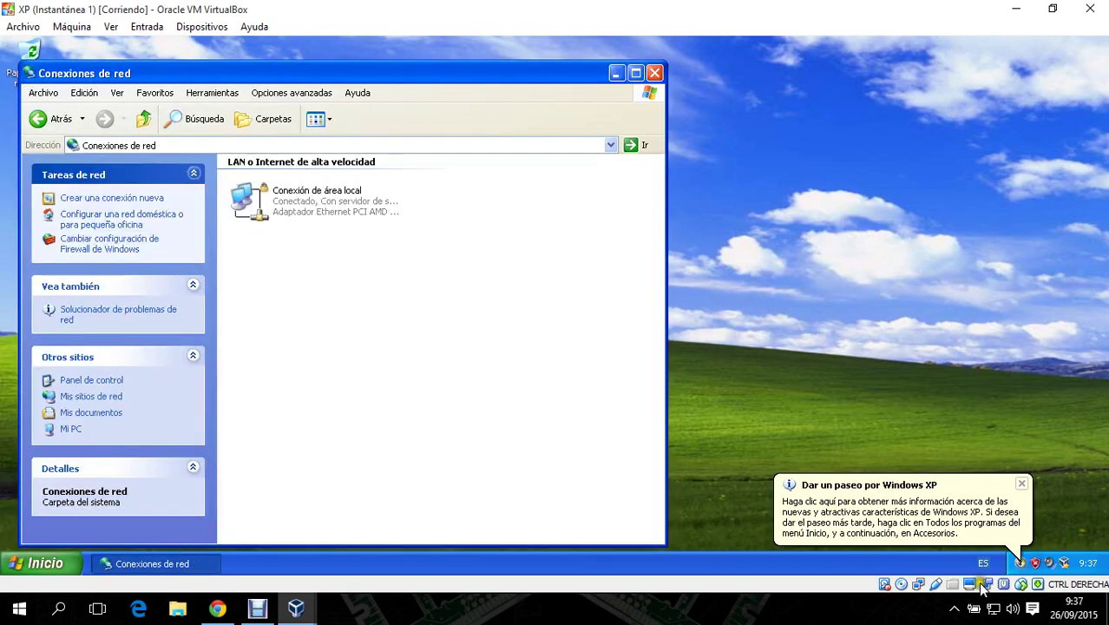
{"action": "right_click", "coordinate": [987, 589]}
{"action": "left_click", "coordinate": [989, 545]}
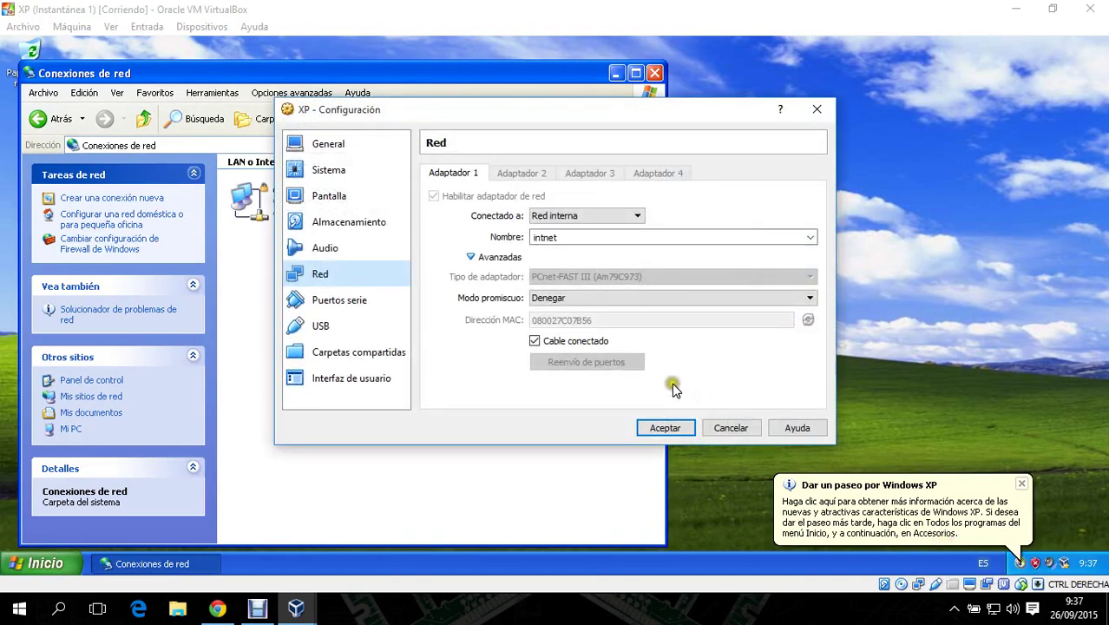
{"action": "left_click", "coordinate": [664, 427]}
- Remove the default gateway and set preferred DNS 192.168.1.2 in XP's TCP/IP properties
{"action": "left_click", "coordinate": [338, 204]}
{"action": "right_click", "coordinate": [325, 213]}
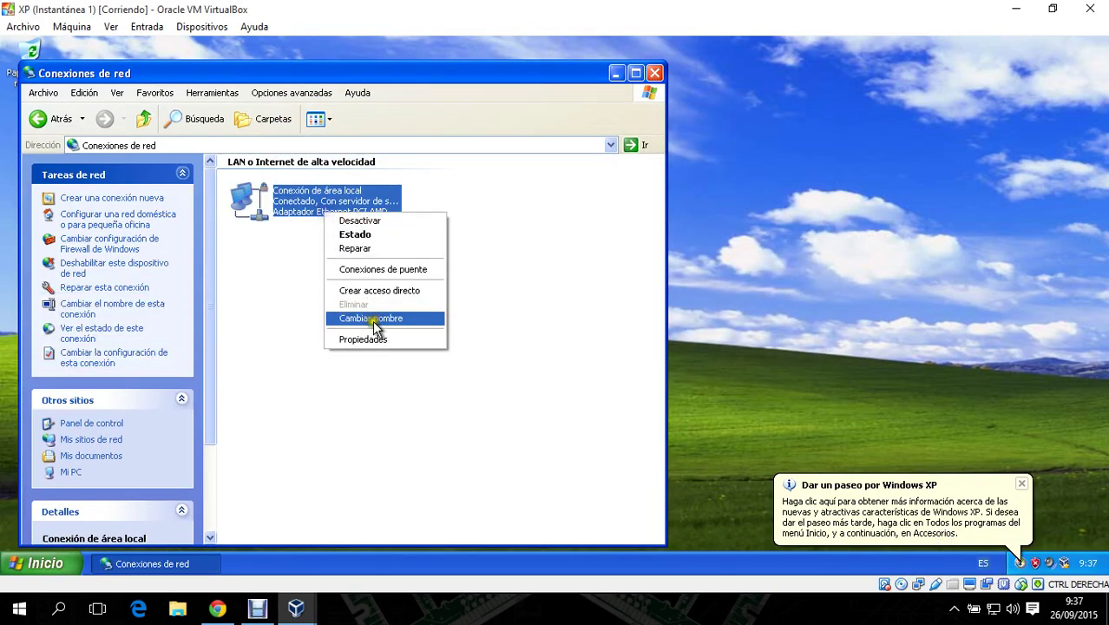
{"action": "left_click", "coordinate": [375, 339]}
{"action": "double_click", "coordinate": [216, 304]}
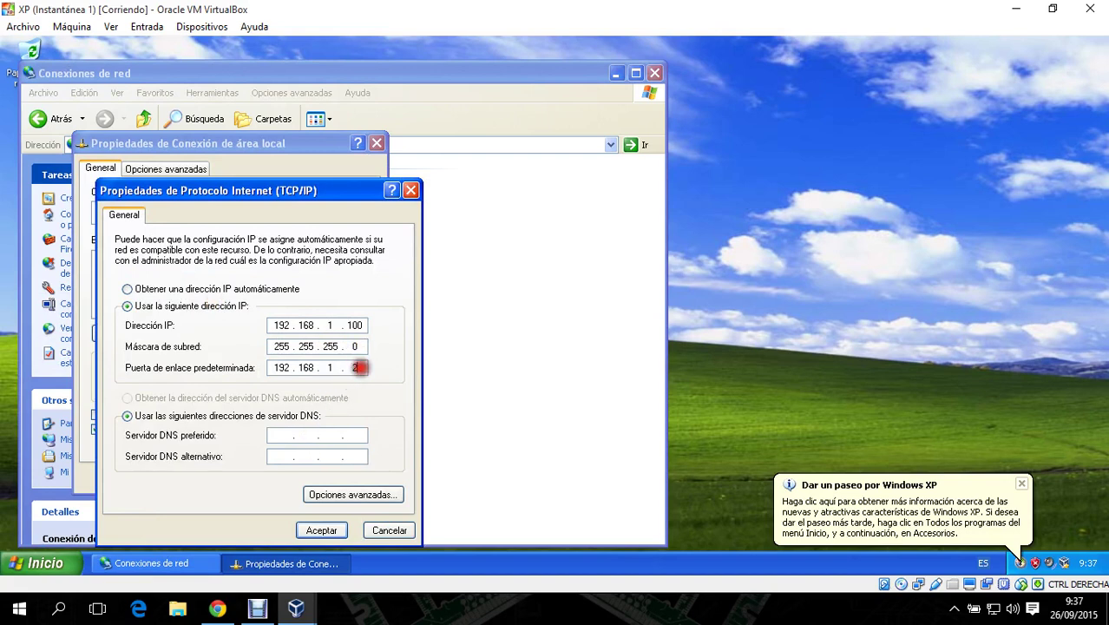
{"action": "key", "text": "BackSpace"}
{"action": "key", "text": "BackSpace"}
{"action": "key", "text": "BackSpace"}
{"action": "key", "text": "BackSpace"}
{"action": "key", "text": "BackSpace"}
{"action": "key", "text": "BackSpace"}
{"action": "key", "text": "BackSpace"}
{"action": "left_click", "coordinate": [275, 432]}
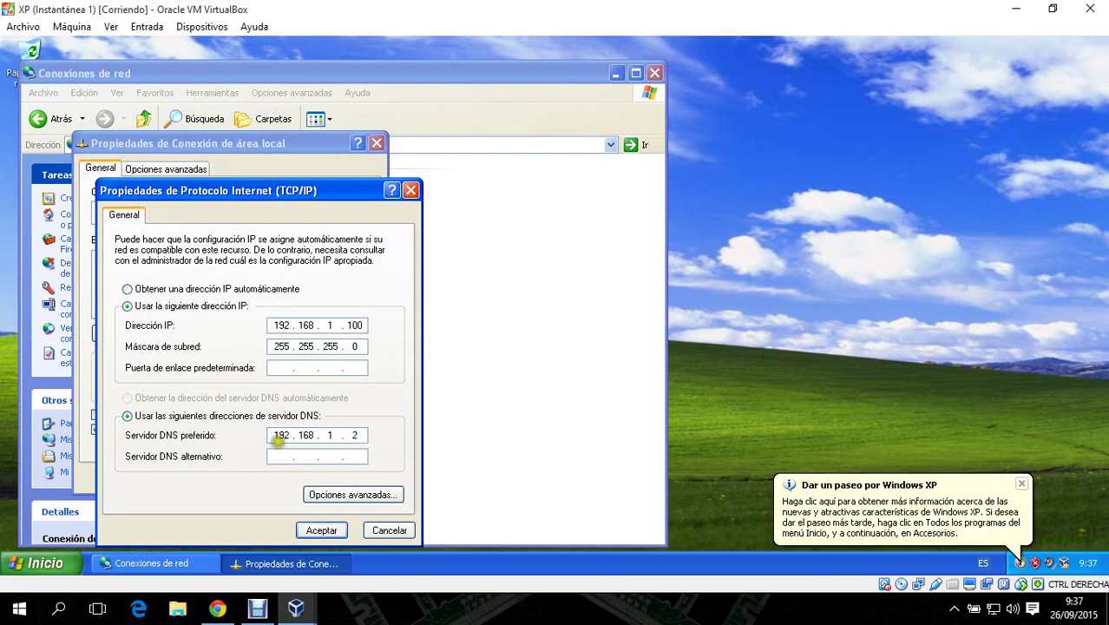
{"action": "left_click", "coordinate": [321, 529]}
{"action": "left_click", "coordinate": [275, 478]}
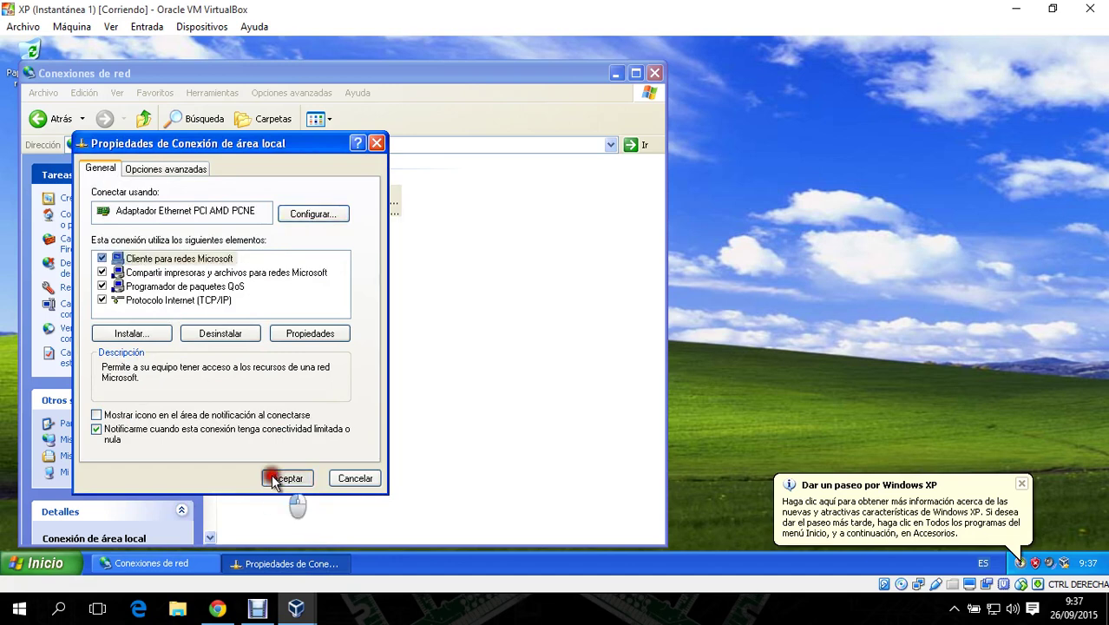
{"action": "left_click", "coordinate": [654, 73]}
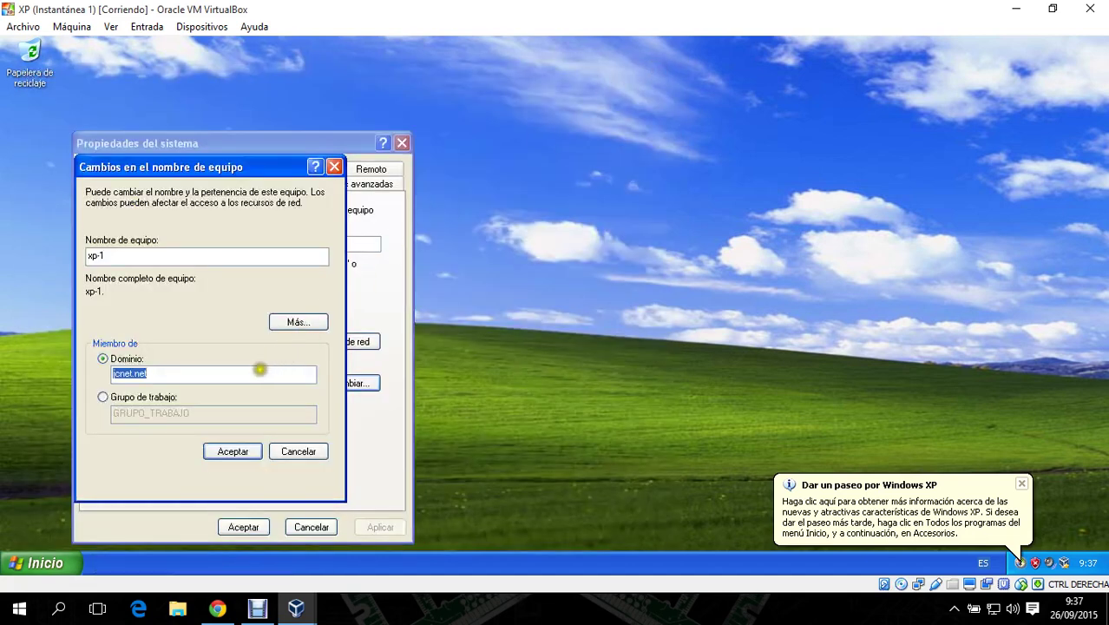
- Join xp-1 to jcnet.net with the domain administrator's credentials and restart XP
{"action": "left_click", "coordinate": [229, 450]}
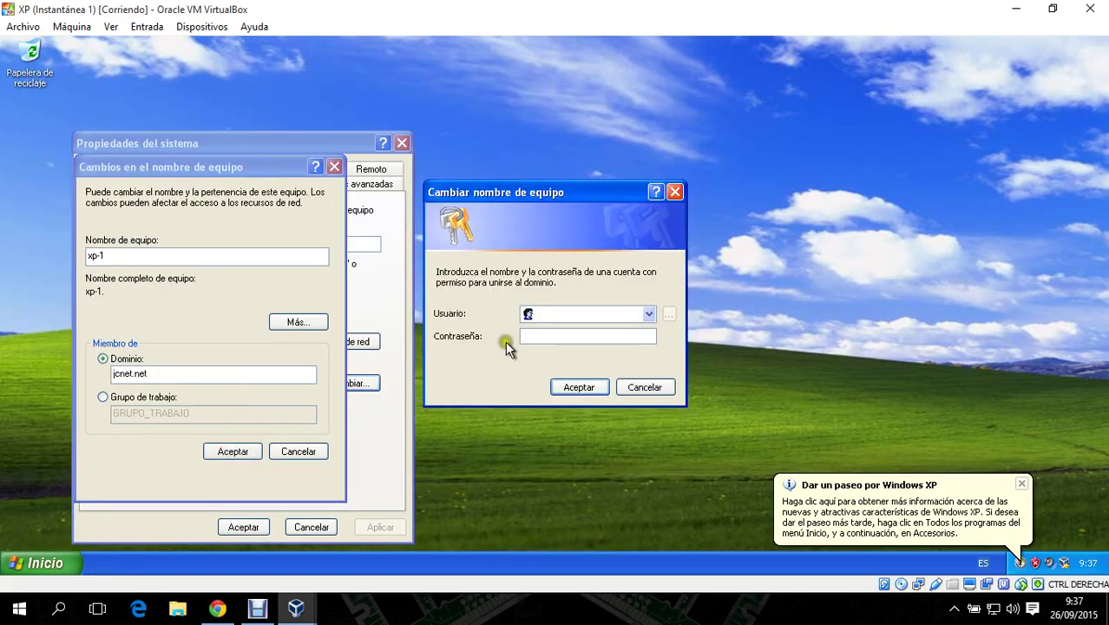
{"action": "type", "text": "administrador•••"}
{"action": "key", "text": "Return"}
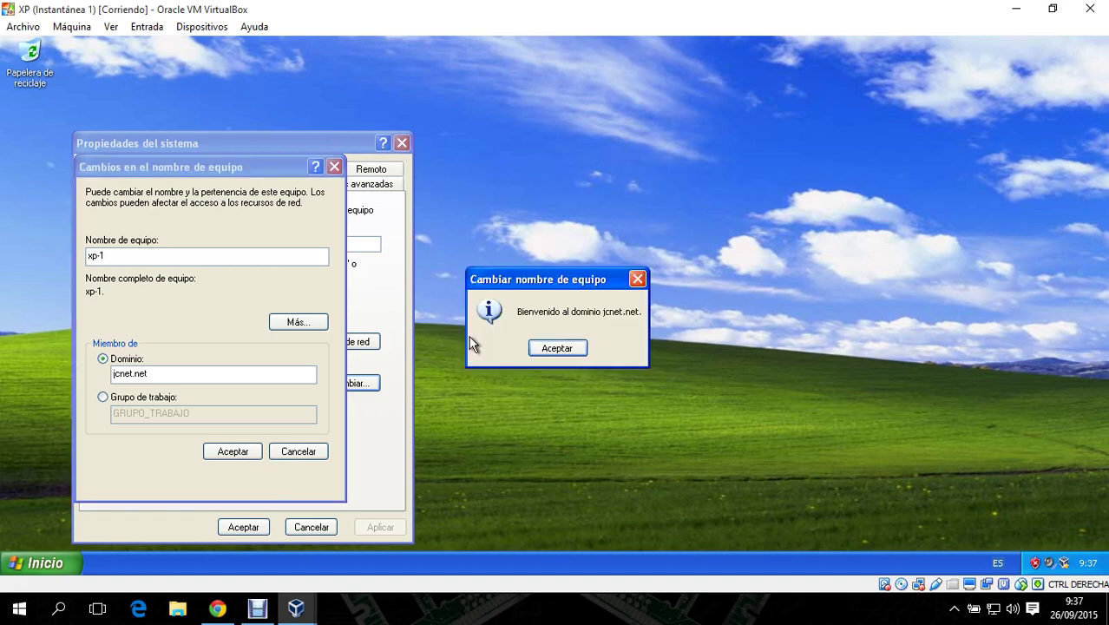
{"action": "left_click", "coordinate": [571, 349]}
{"action": "left_click", "coordinate": [557, 348]}
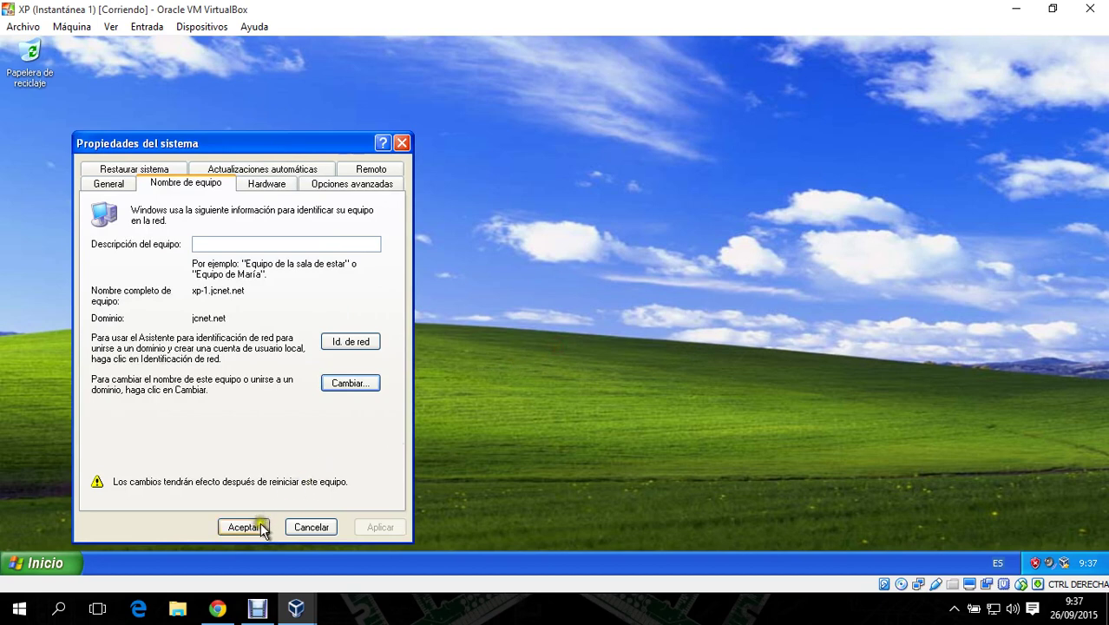
{"action": "left_click", "coordinate": [243, 527]}
{"action": "left_click", "coordinate": [522, 353]}
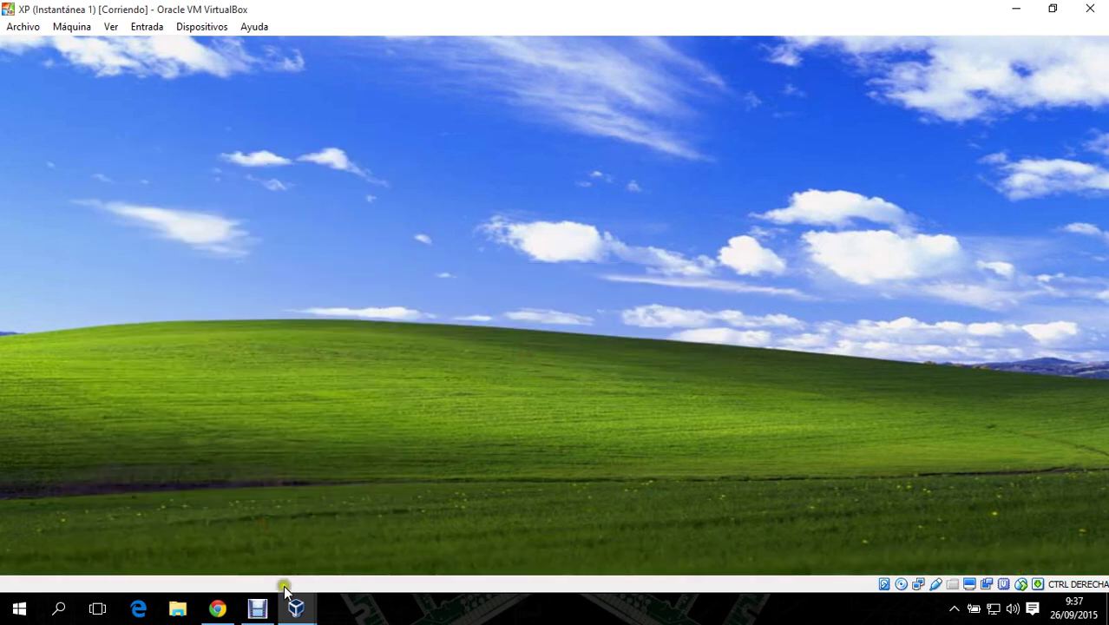
- Switch to XP2 and open its Local Area Connection properties
{"action": "mouse_move", "coordinate": [296, 608]}
{"action": "left_click", "coordinate": [734, 530]}
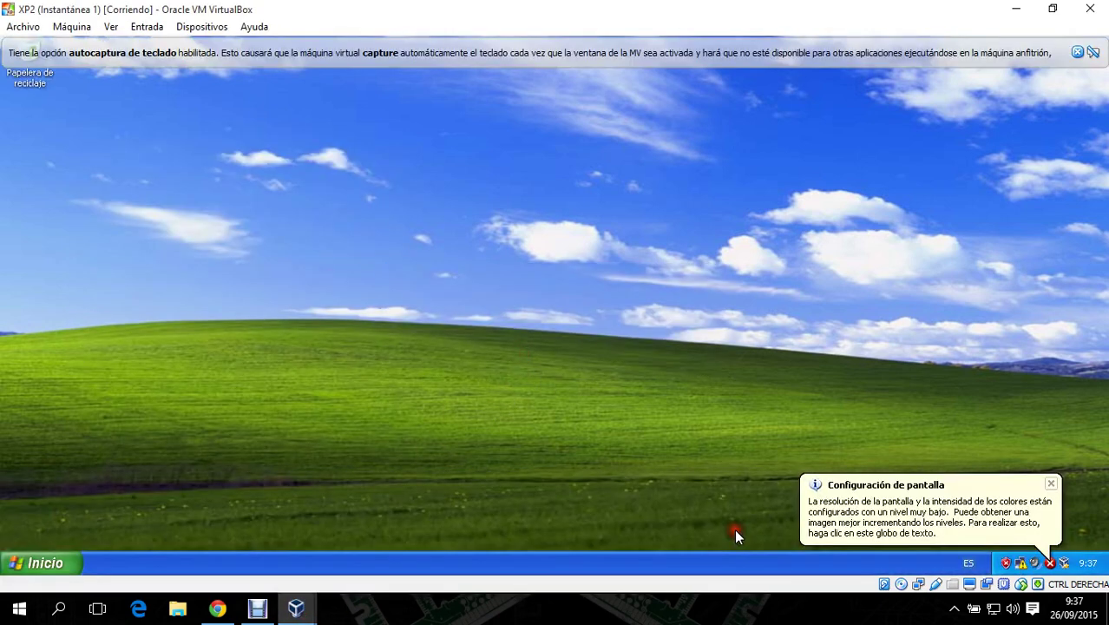
{"action": "right_click", "coordinate": [1034, 562]}
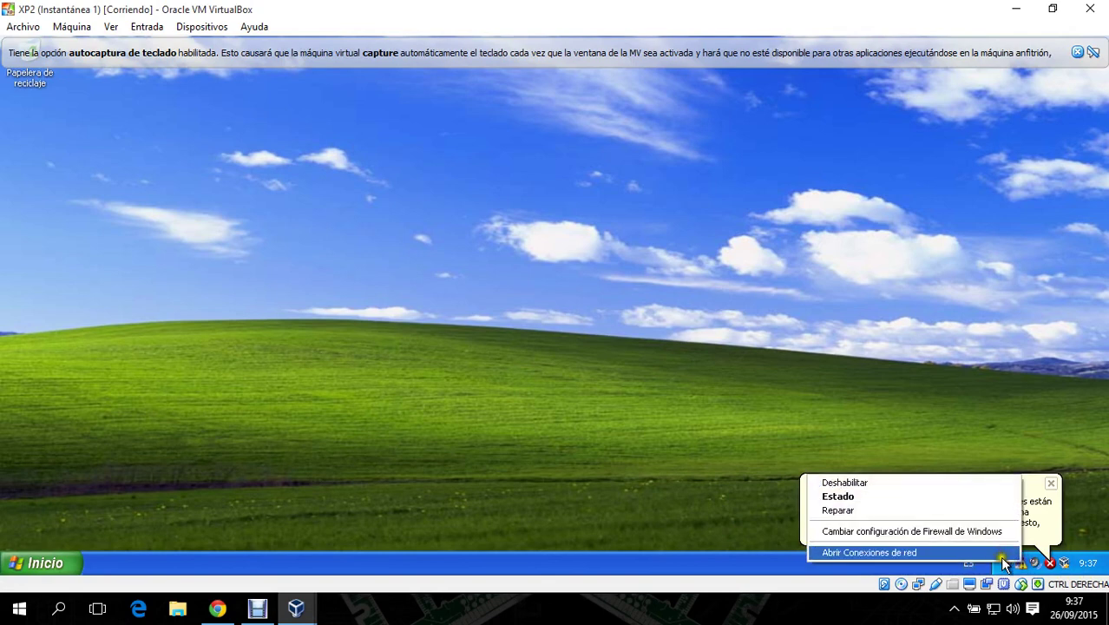
{"action": "left_click", "coordinate": [958, 552]}
{"action": "left_click", "coordinate": [293, 205]}
{"action": "right_click", "coordinate": [293, 205]}
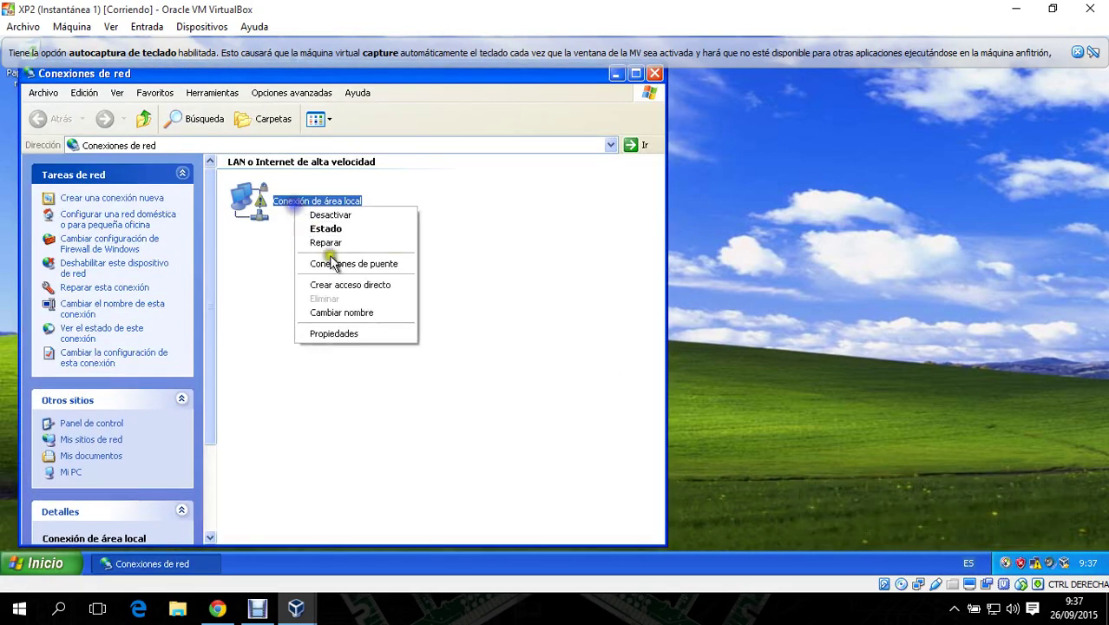
{"action": "left_click", "coordinate": [338, 329]}
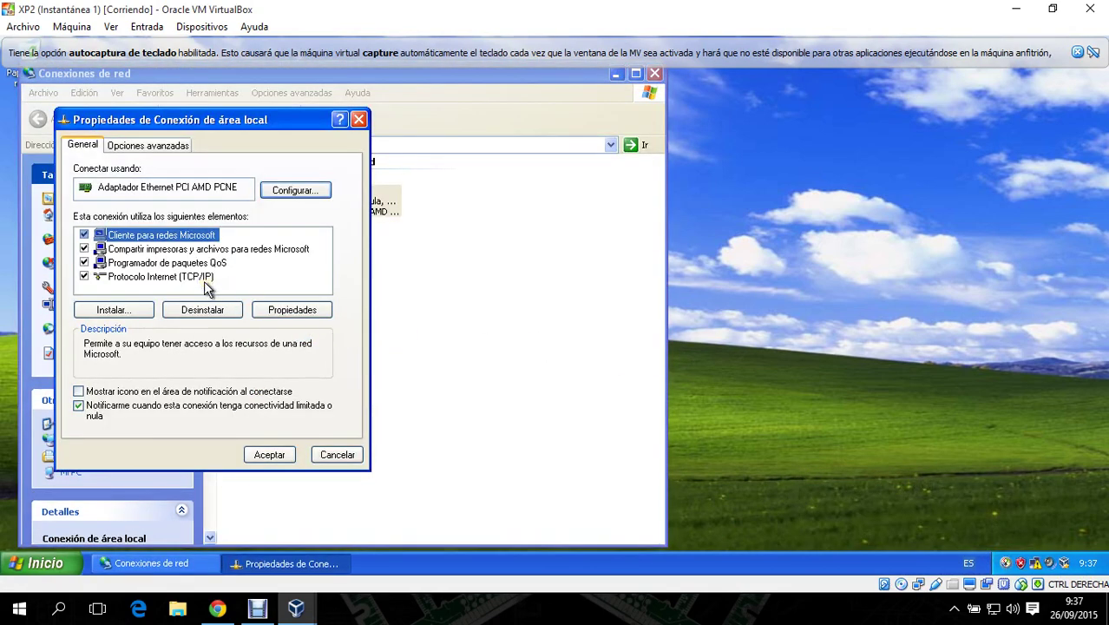
- Set XP2's TCP/IP to static 192.168.1.101, mask 255.255.255.0, preferred DNS 192.168.1.3
{"action": "left_click", "coordinate": [205, 279]}
{"action": "left_click", "coordinate": [280, 311]}
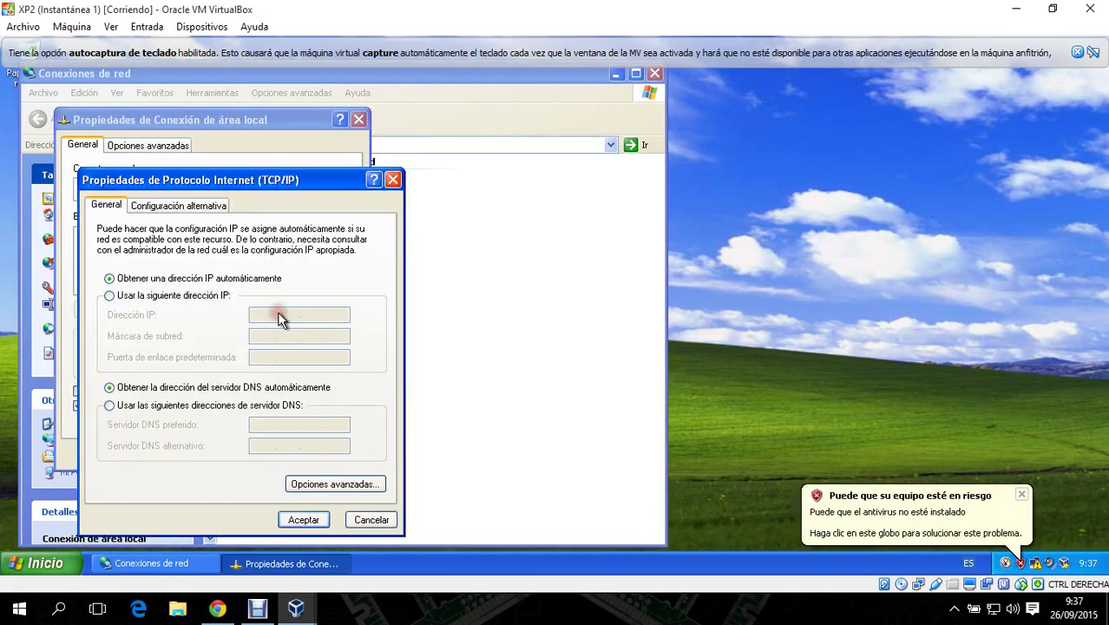
{"action": "left_click", "coordinate": [196, 295]}
{"action": "left_click", "coordinate": [259, 315]}
{"action": "type", "text": "192 . 168 . 1 . 101"}
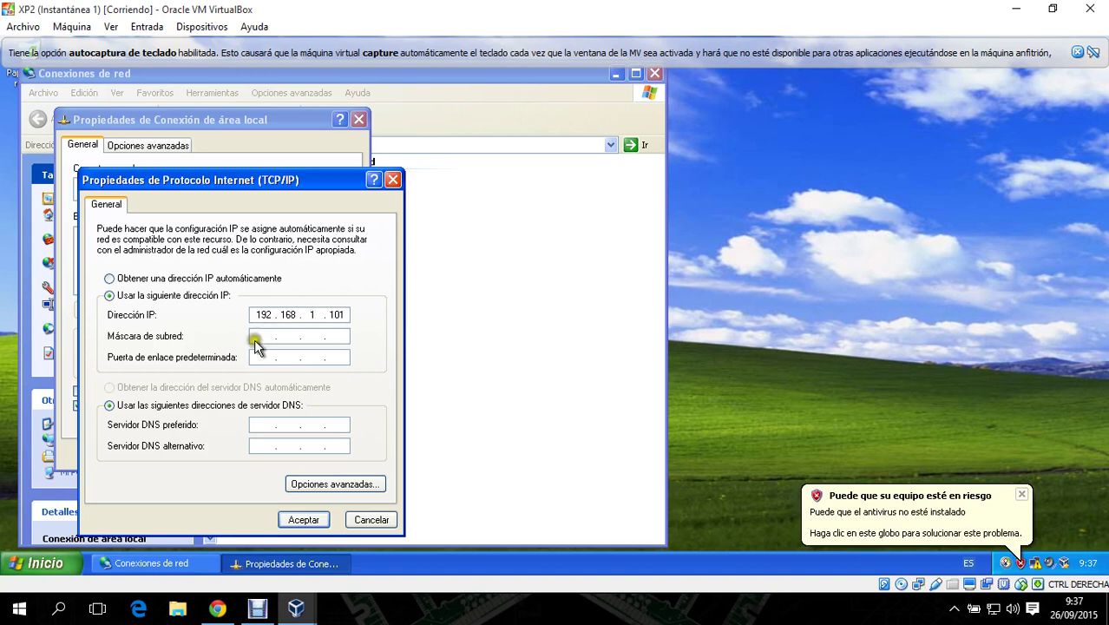
{"action": "left_click", "coordinate": [256, 338]}
{"action": "left_click", "coordinate": [257, 425]}
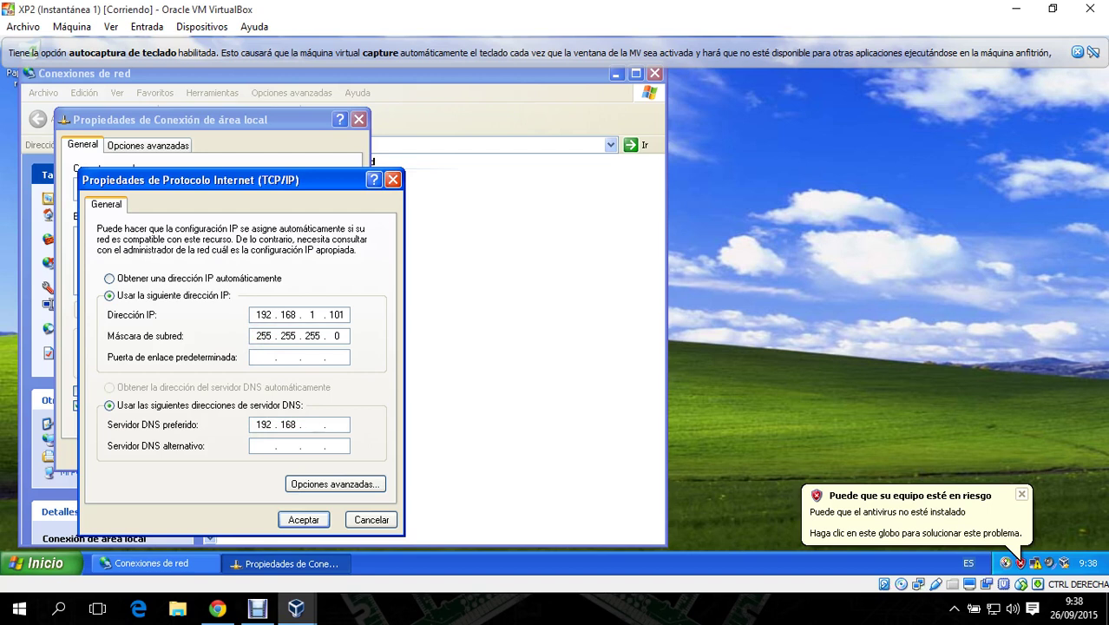
{"action": "type", "text": "192.168.1"}
{"action": "left_click", "coordinate": [304, 519]}
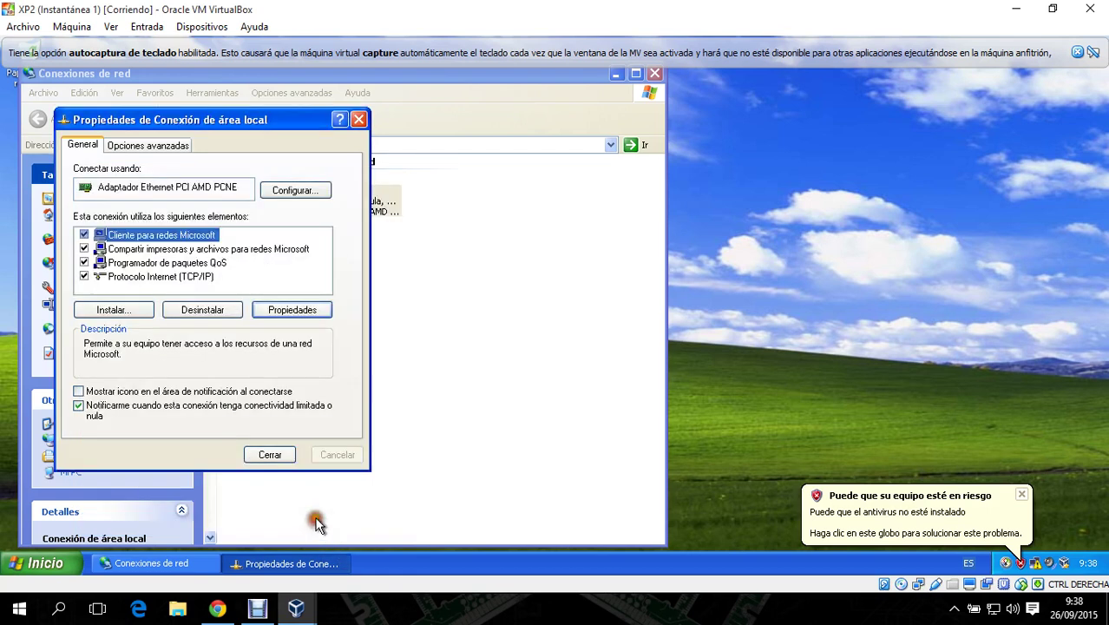
{"action": "left_click", "coordinate": [275, 462]}
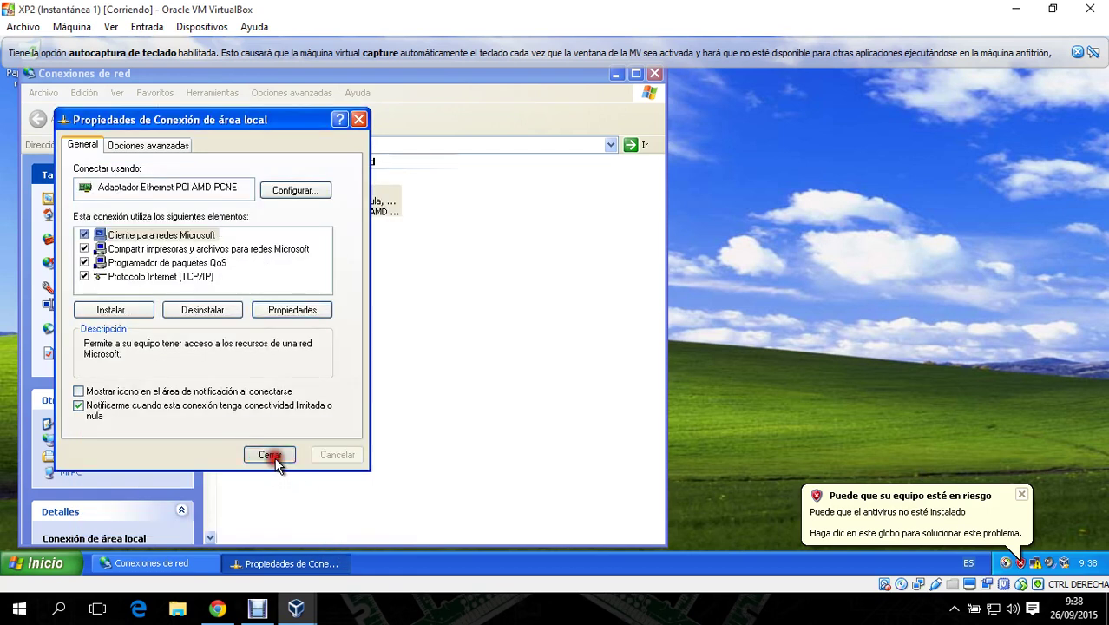
- Dismiss the autocapture notice, close Network Connections, and open the Start menu
{"action": "left_click", "coordinate": [1093, 53]}
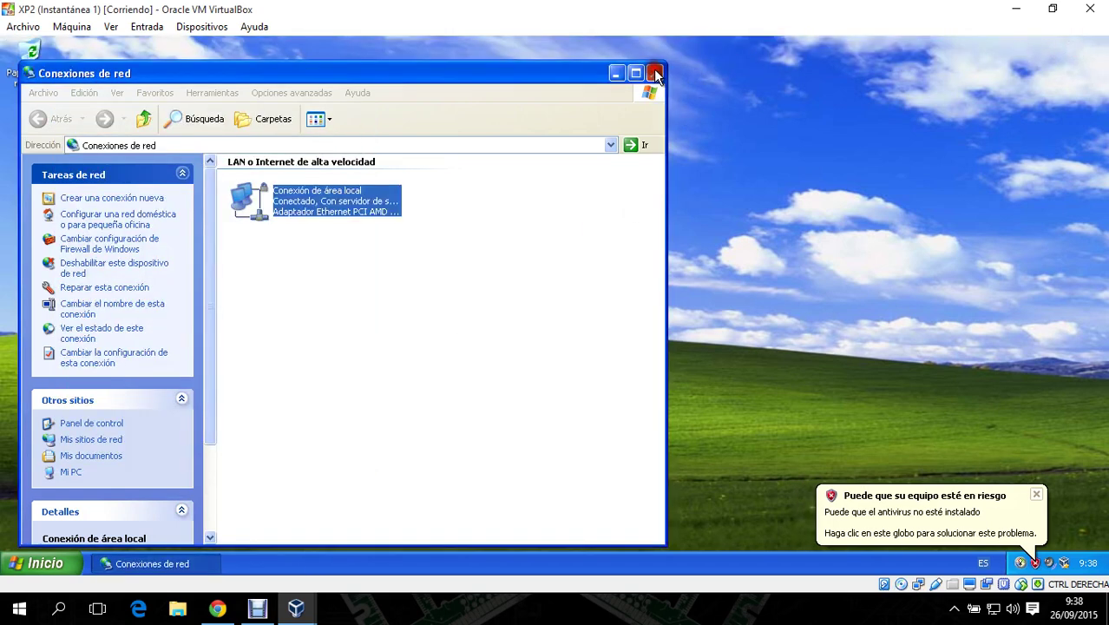
{"action": "left_click", "coordinate": [655, 73]}
{"action": "left_click", "coordinate": [45, 563]}
- In XP2's computer name settings, change membership to the networkservices domain
{"action": "right_click", "coordinate": [214, 330]}
{"action": "left_click", "coordinate": [275, 471]}
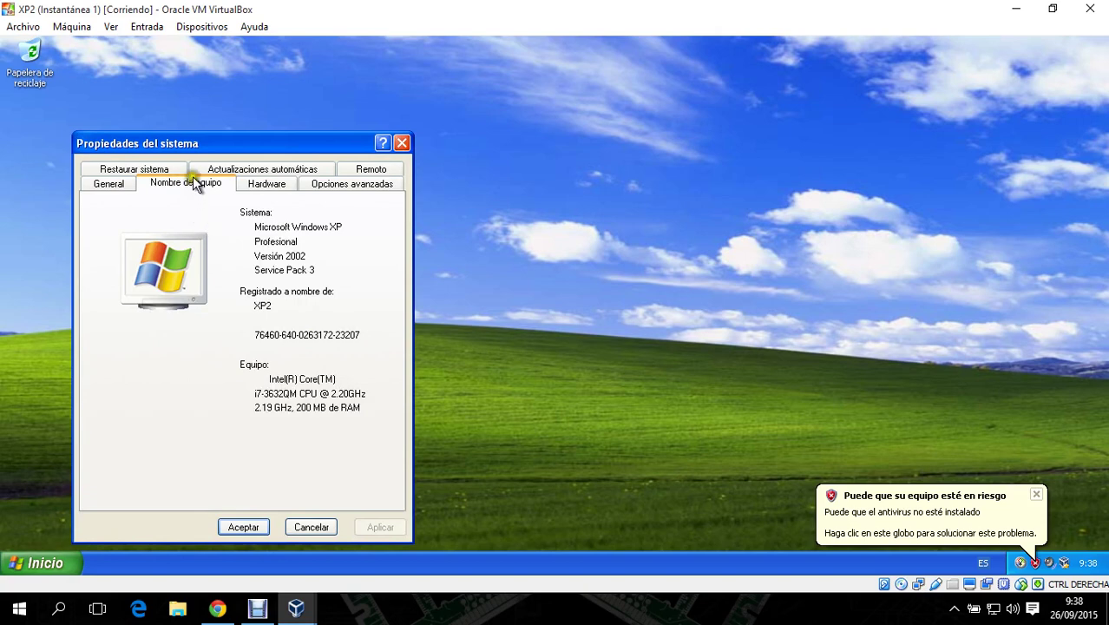
{"action": "left_click", "coordinate": [193, 183]}
{"action": "left_click", "coordinate": [358, 383]}
{"action": "left_click", "coordinate": [141, 361]}
{"action": "left_click", "coordinate": [153, 373]}
{"action": "type", "text": "nel"}
{"action": "type", "text": "workserv"}
{"action": "type", "text": "ices"}
{"action": "key", "text": "Return"}
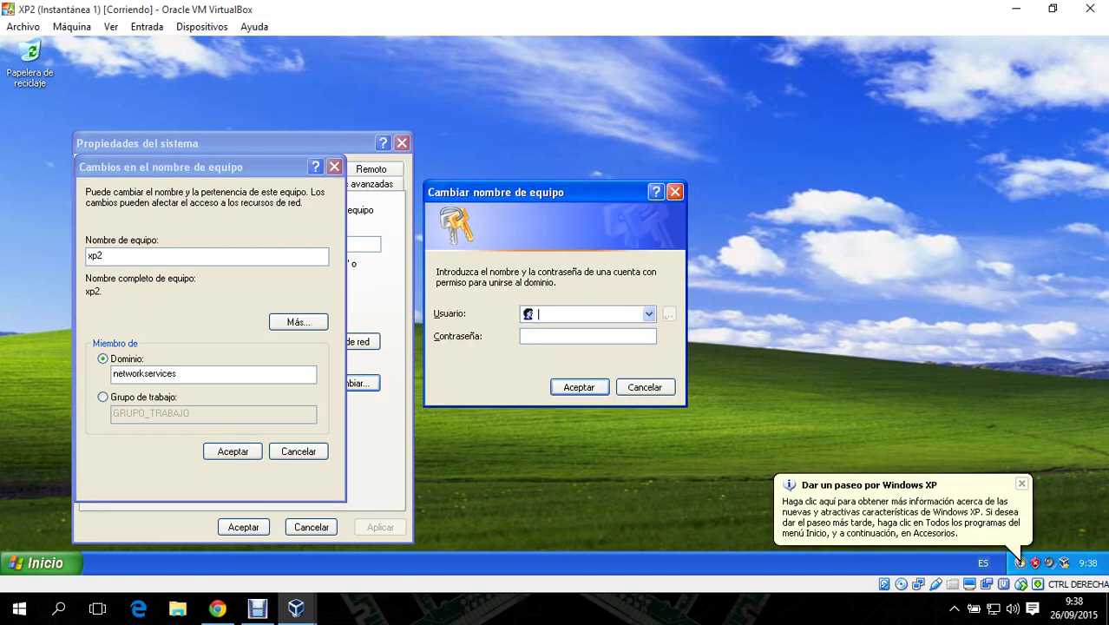
- Authenticate as the domain administrator, accept the welcome and restart notices, and restart XP2
{"action": "type", "text": "administrador"}
{"action": "left_click", "coordinate": [588, 336]}
{"action": "type", "text": "•••••••••"}
{"action": "key", "text": "Return"}
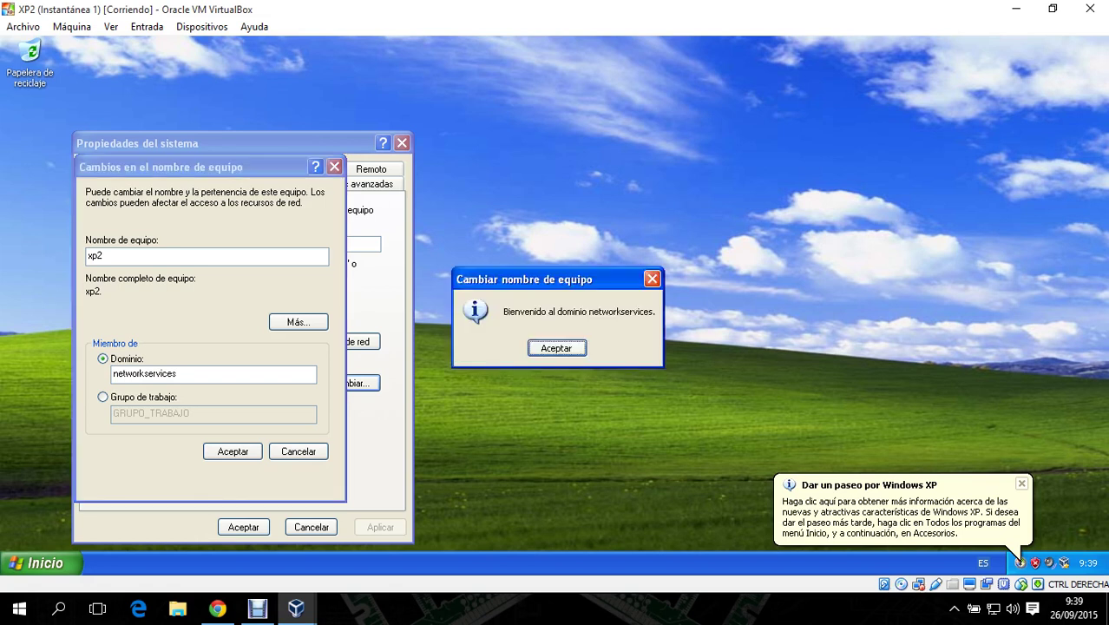
{"action": "left_click", "coordinate": [547, 352]}
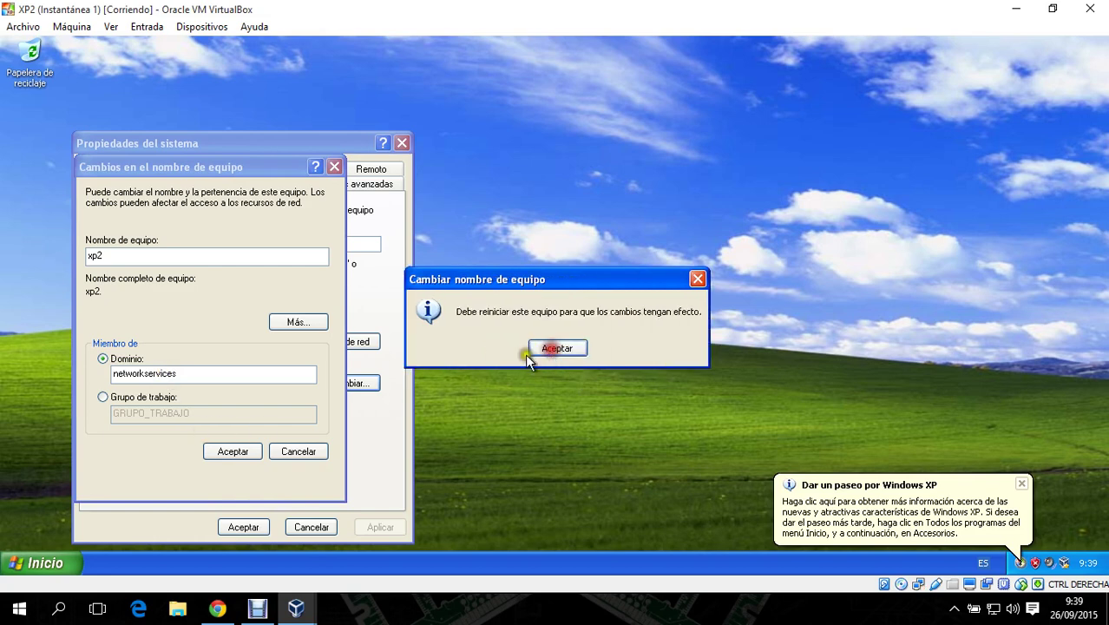
{"action": "left_click", "coordinate": [557, 348]}
{"action": "left_click", "coordinate": [244, 526]}
{"action": "left_click", "coordinate": [518, 348]}
- Switch to the XP machine and set its logon destination to NETWORKSERVICES
{"action": "mouse_move", "coordinate": [296, 607]}
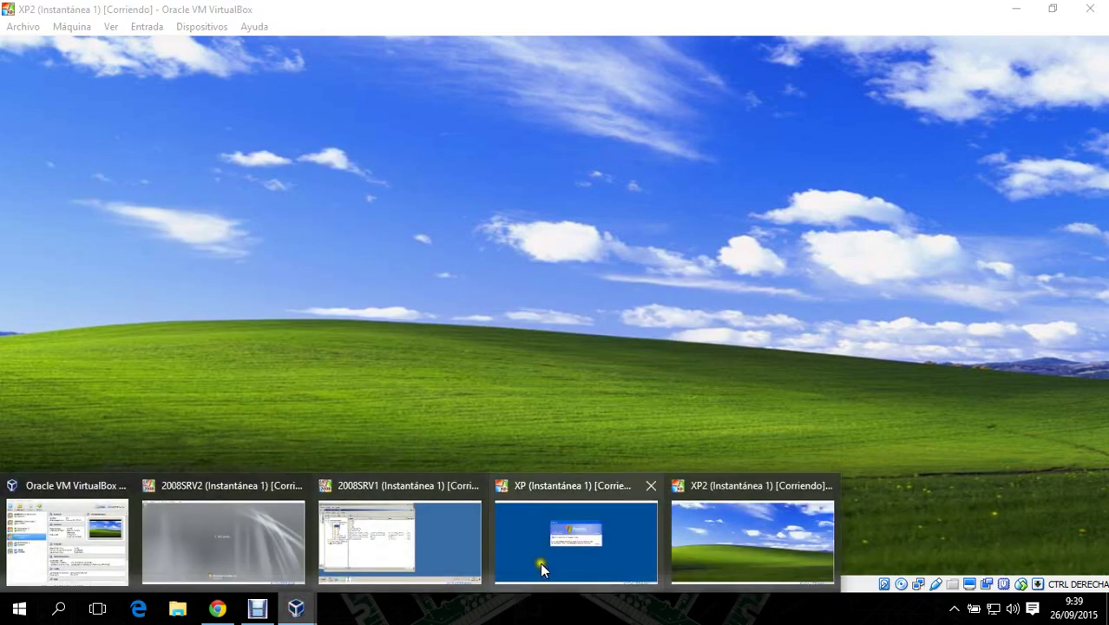
{"action": "left_click", "coordinate": [533, 569]}
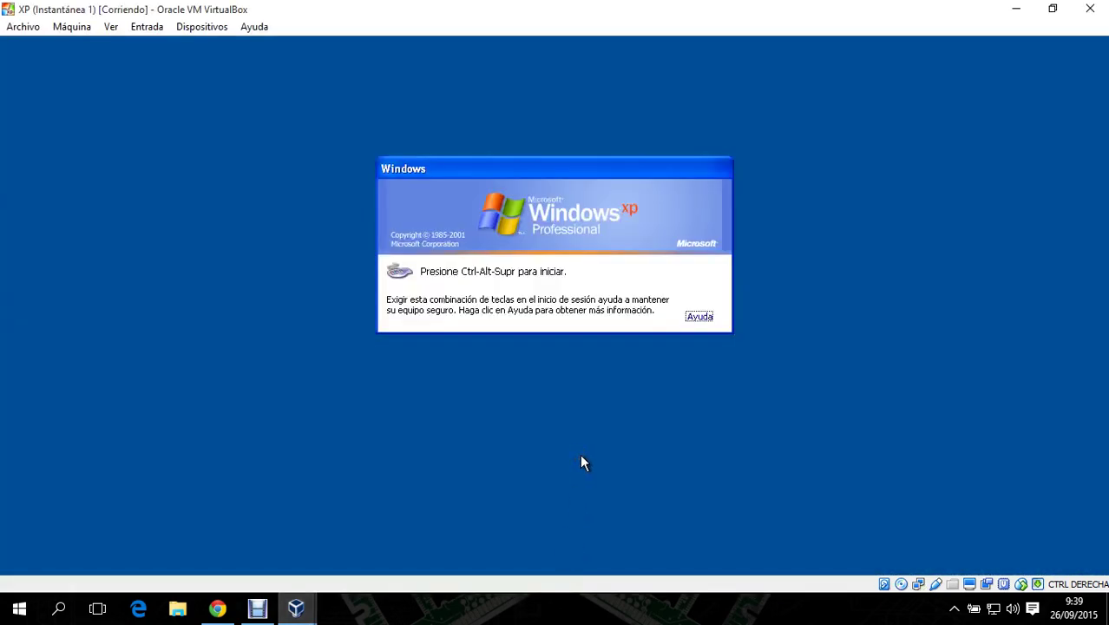
{"action": "key", "text": "ctrl+Delete"}
{"action": "left_click", "coordinate": [692, 331]}
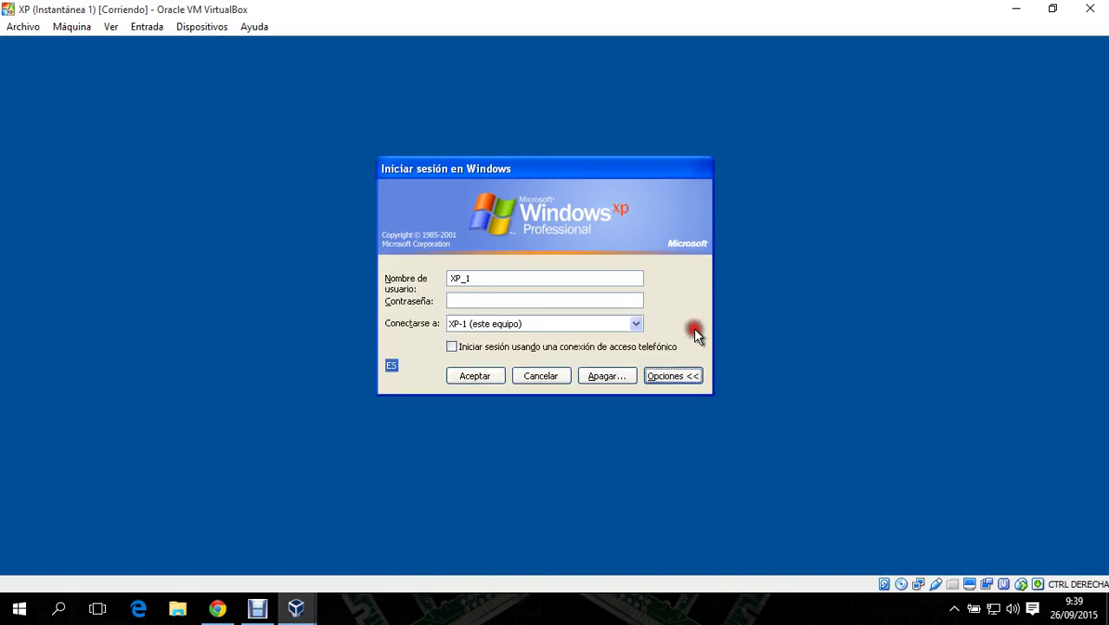
{"action": "left_click", "coordinate": [634, 324]}
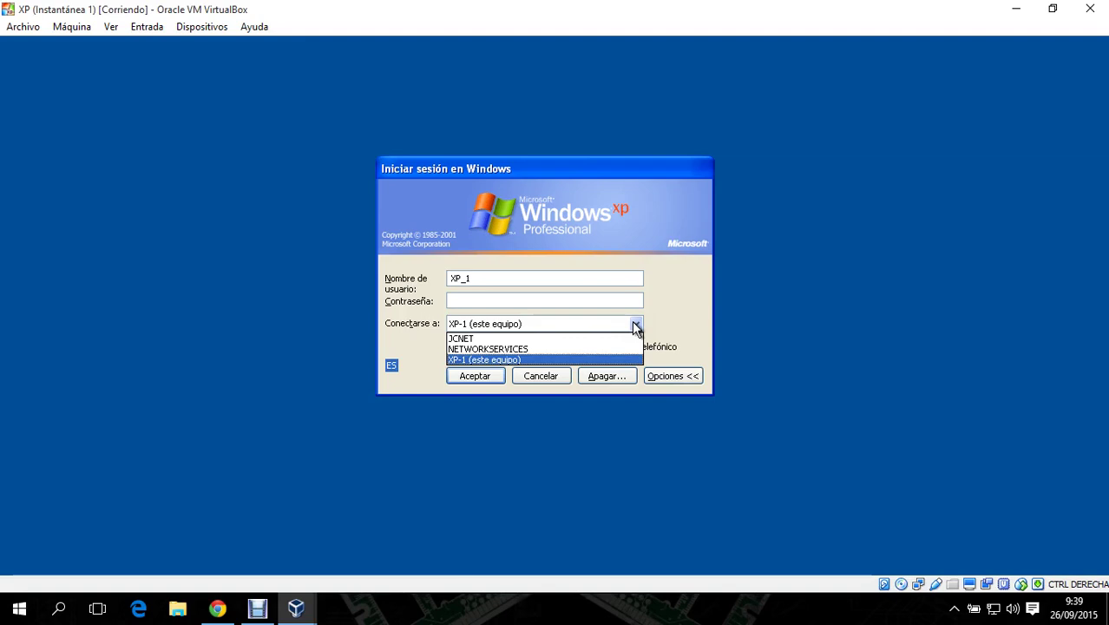
{"action": "left_click", "coordinate": [573, 338]}
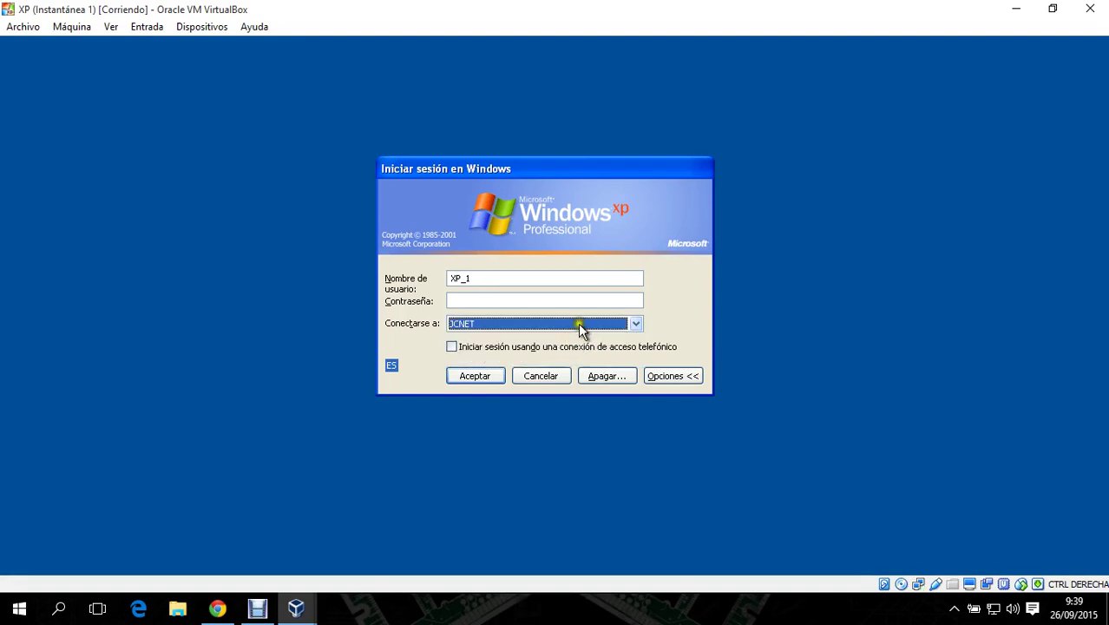
{"action": "left_click", "coordinate": [579, 321]}
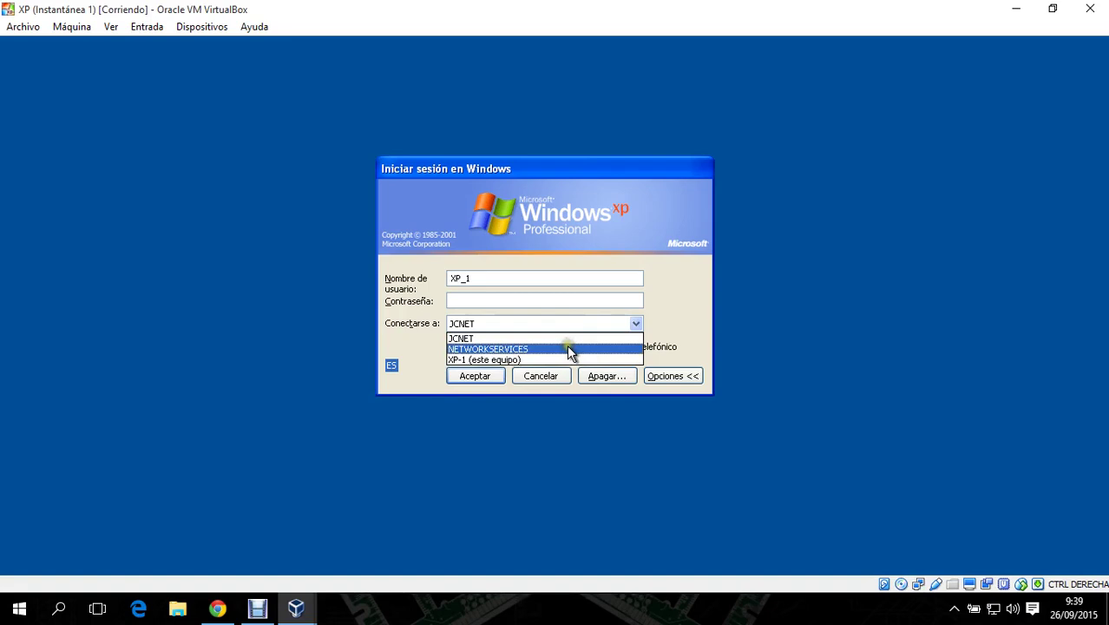
{"action": "left_click", "coordinate": [567, 347]}
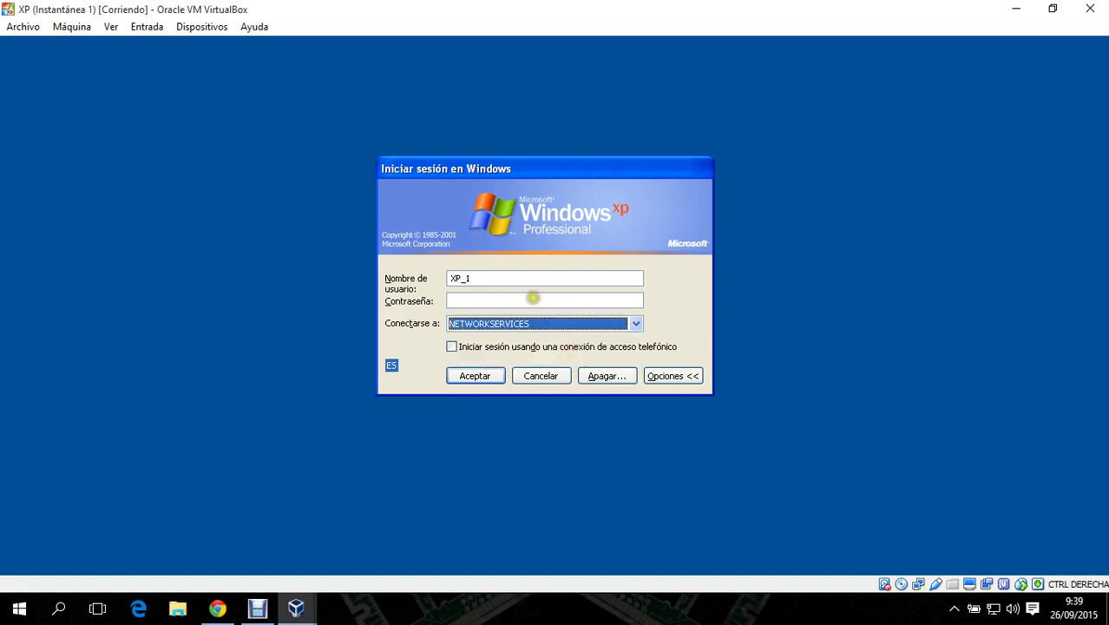
- Replace XP_1 with administrador, enter the password and log on
{"action": "left_click", "coordinate": [533, 298]}
{"action": "double_click", "coordinate": [516, 276]}
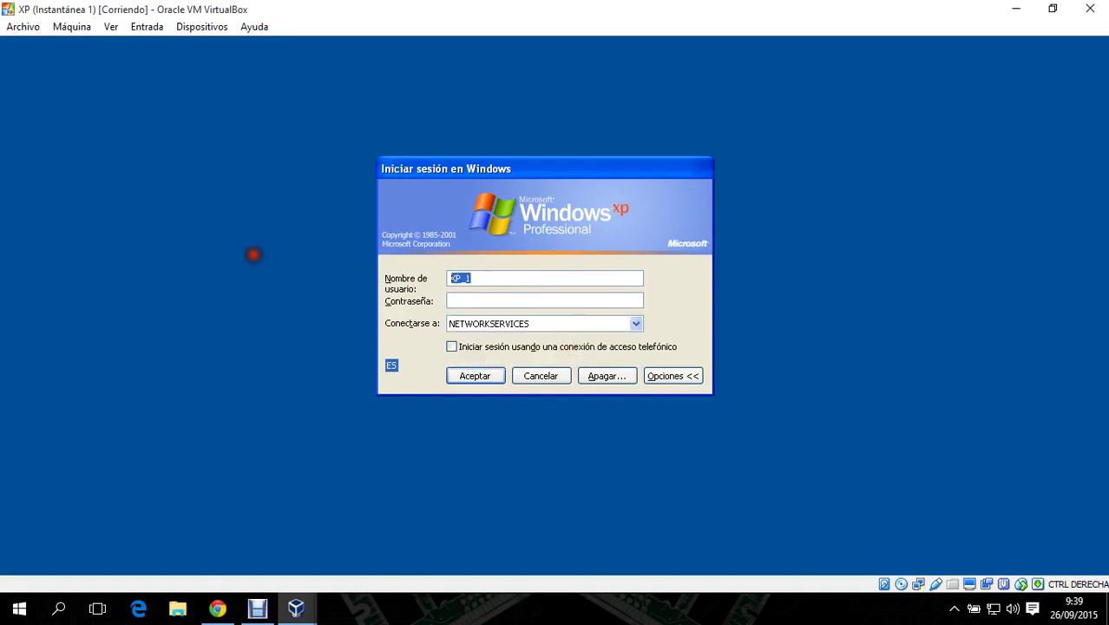
{"action": "key", "text": "BackSpace"}
{"action": "type", "text": "administr******"}
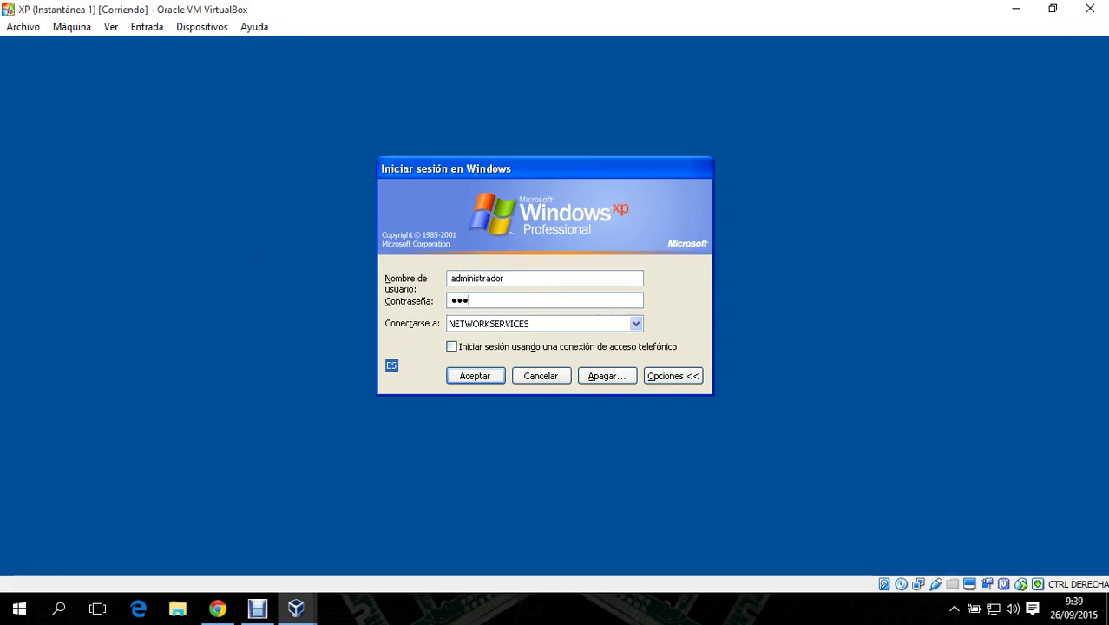
{"action": "type", "text": "••"}
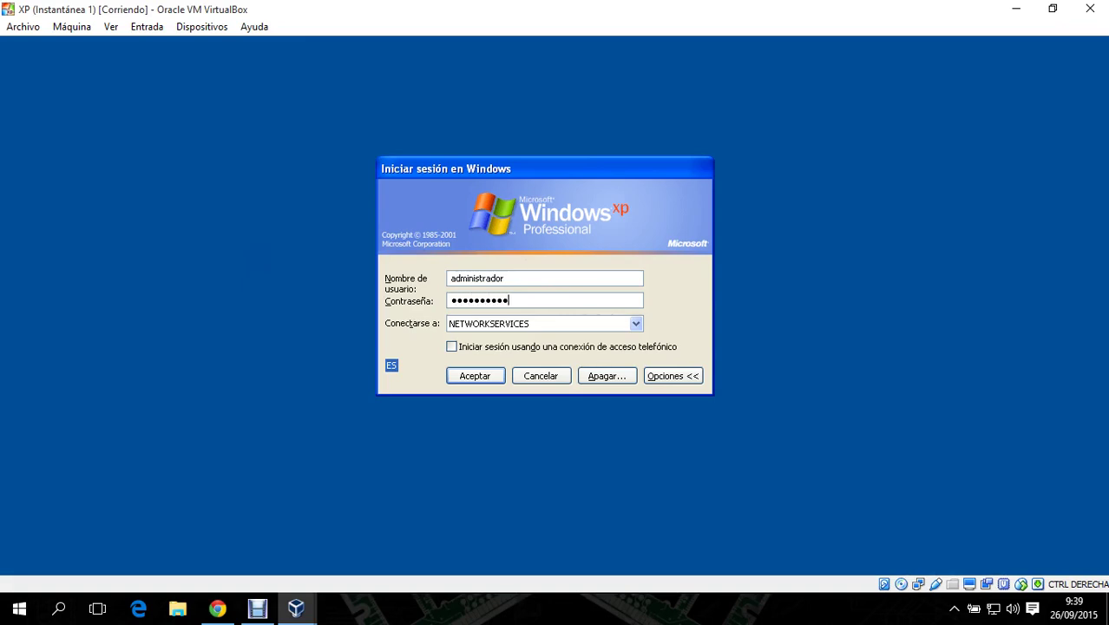
{"action": "key", "text": "Return"}
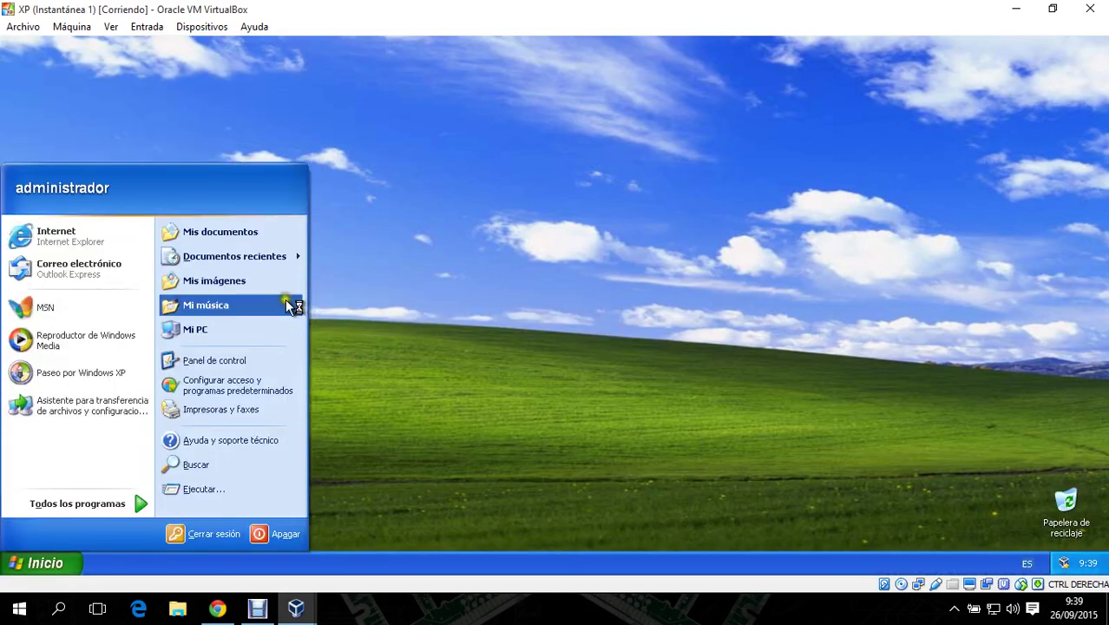
- View XP's computer name details (xp-1.jcnet.net in jcnet.net), then switch to the XP2 machine
{"action": "right_click", "coordinate": [235, 331]}
{"action": "left_click", "coordinate": [353, 468]}
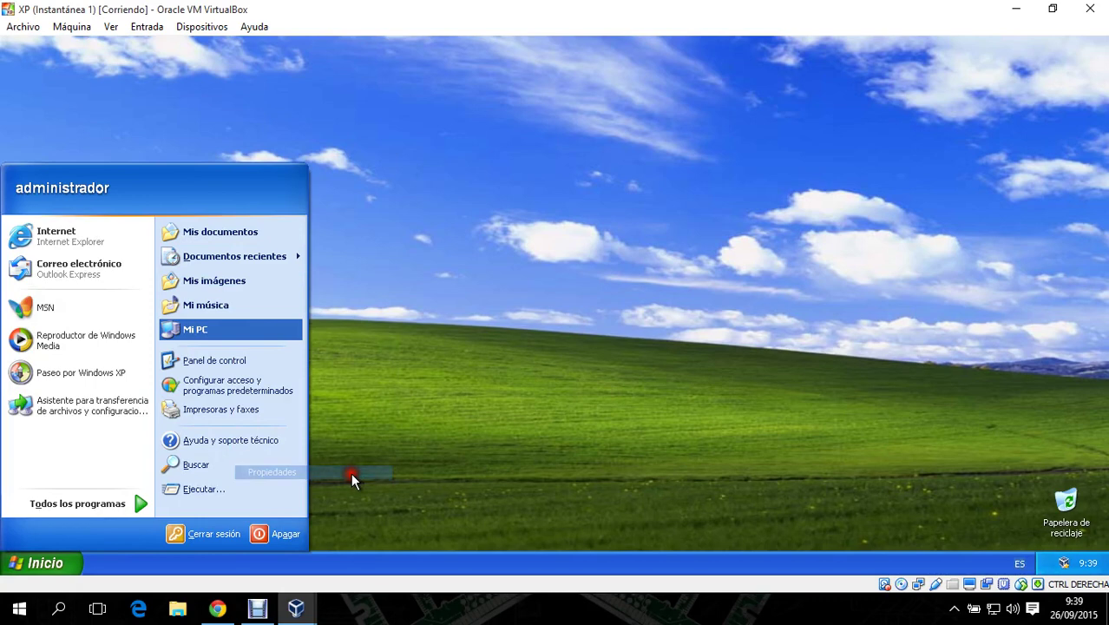
{"action": "left_click", "coordinate": [130, 124]}
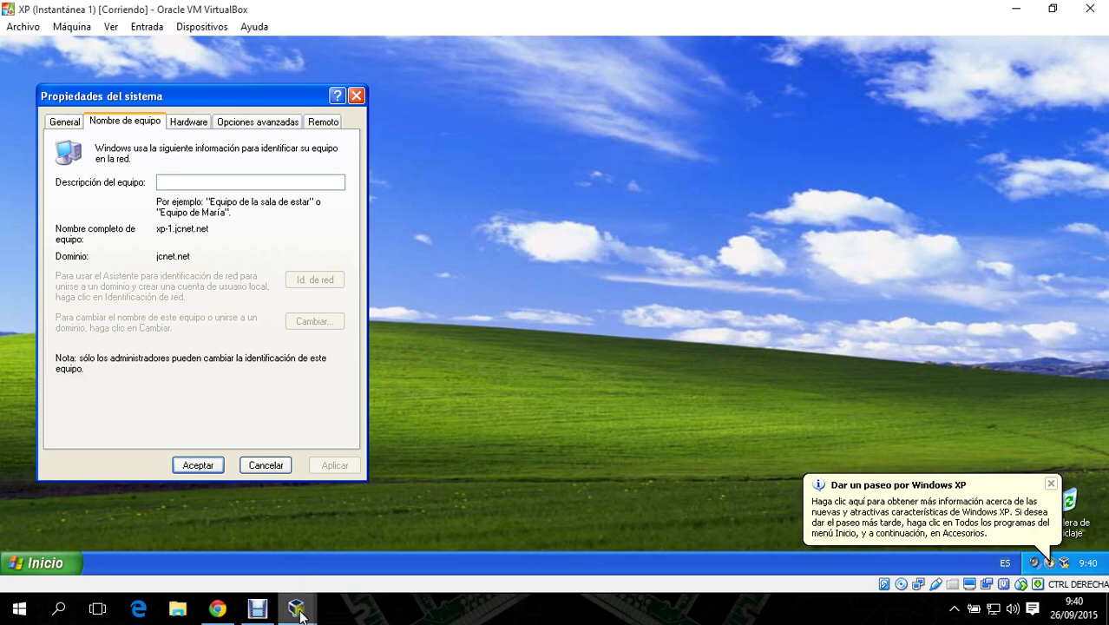
{"action": "mouse_move", "coordinate": [298, 610]}
{"action": "left_click", "coordinate": [747, 537]}
- Bring up XP2's logon dialog and choose JCNET as the logon domain
{"action": "left_click", "coordinate": [534, 249]}
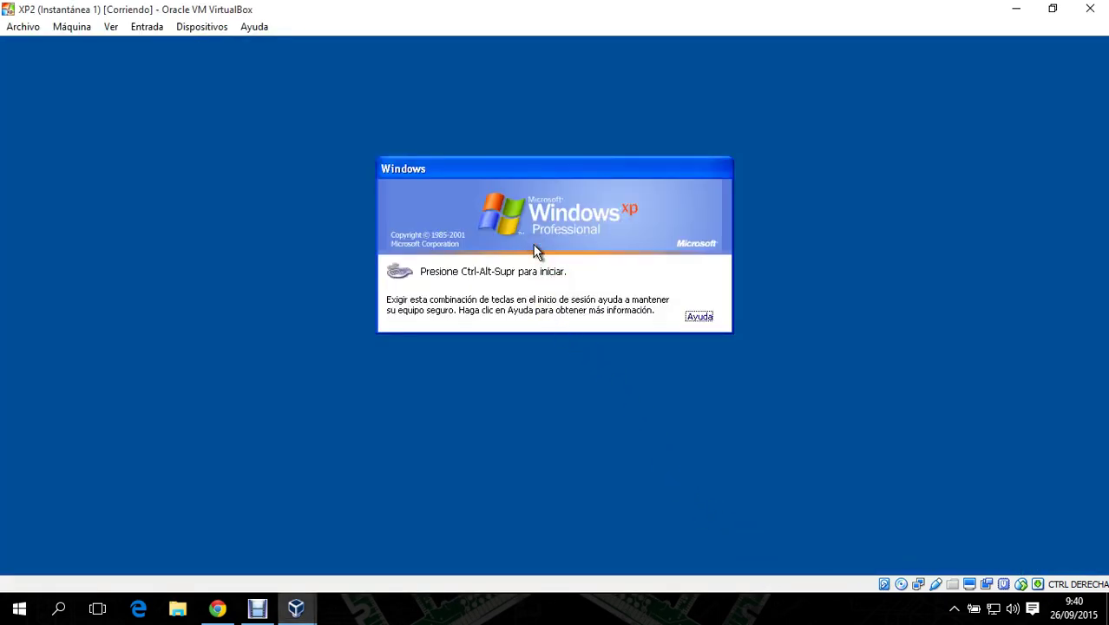
{"action": "key", "text": "ctrl+alt+Delete"}
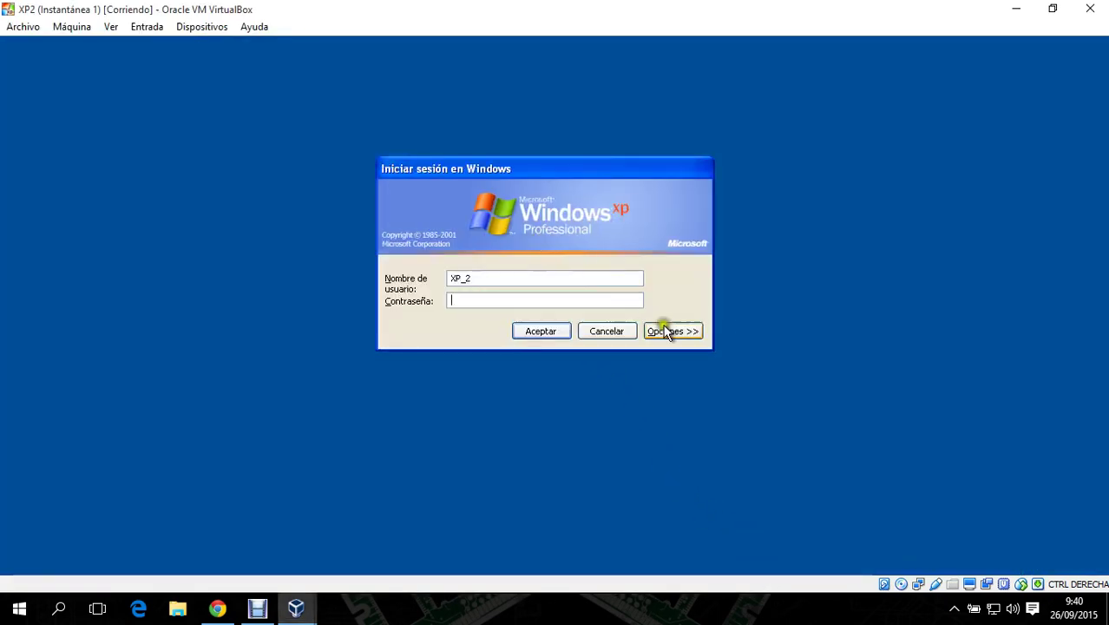
{"action": "left_click", "coordinate": [661, 330]}
{"action": "left_click", "coordinate": [620, 325]}
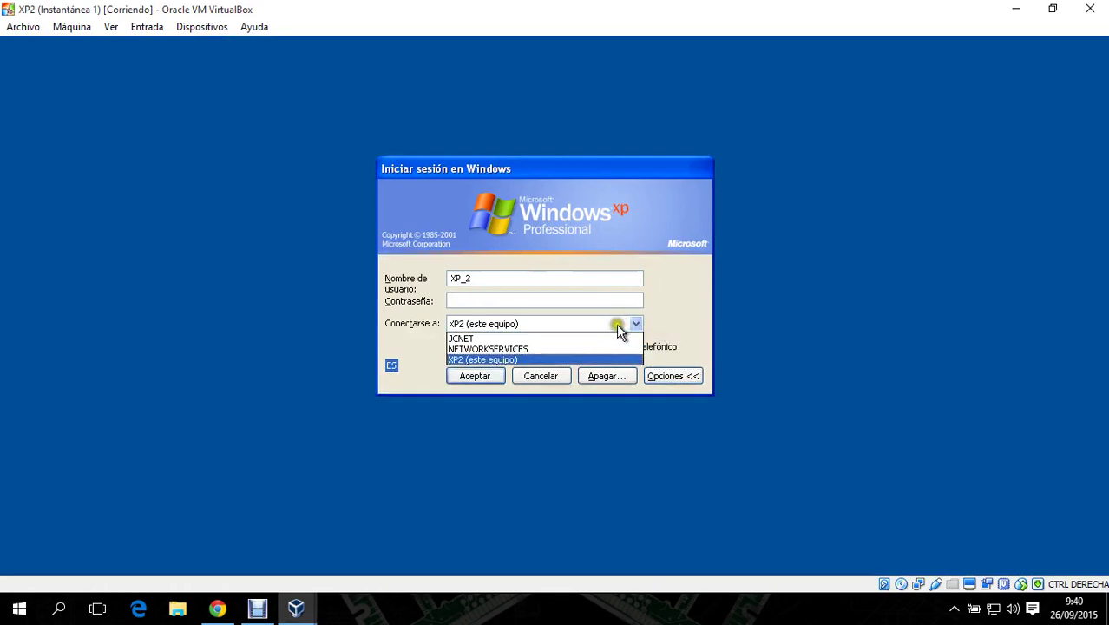
{"action": "left_click", "coordinate": [580, 339]}
- Replace XP_2 with administrador, enter the password and log on
{"action": "left_click", "coordinate": [527, 299]}
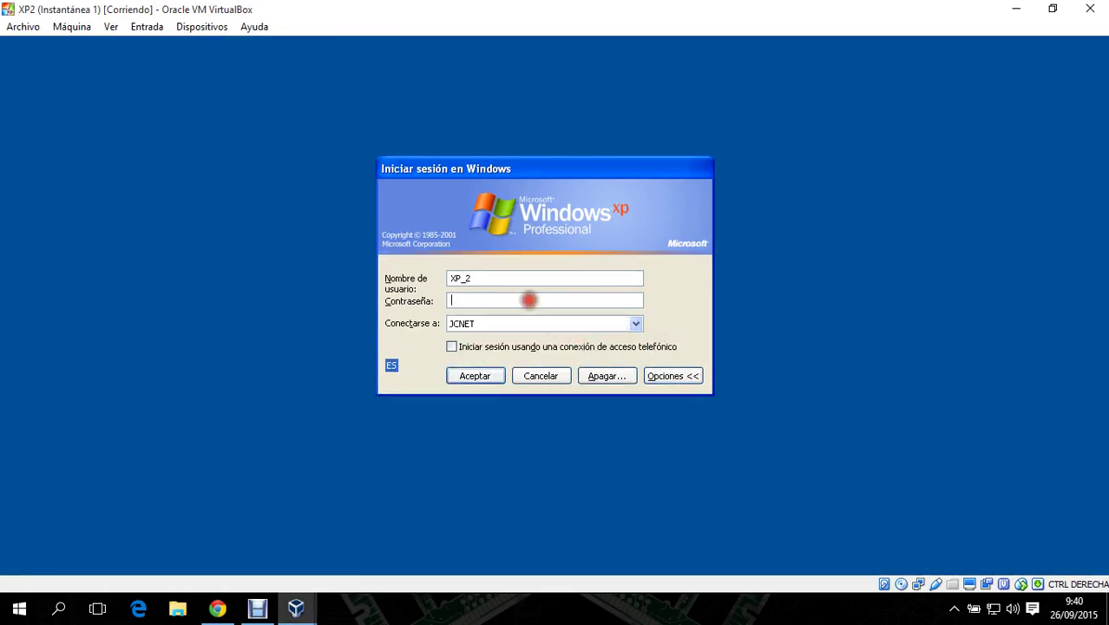
{"action": "left_click_drag", "start_coordinate": [523, 275], "coordinate": [409, 266]}
{"action": "key", "text": "BackSpace"}
{"action": "type", "text": "administrador"}
{"action": "key", "text": "Tab"}
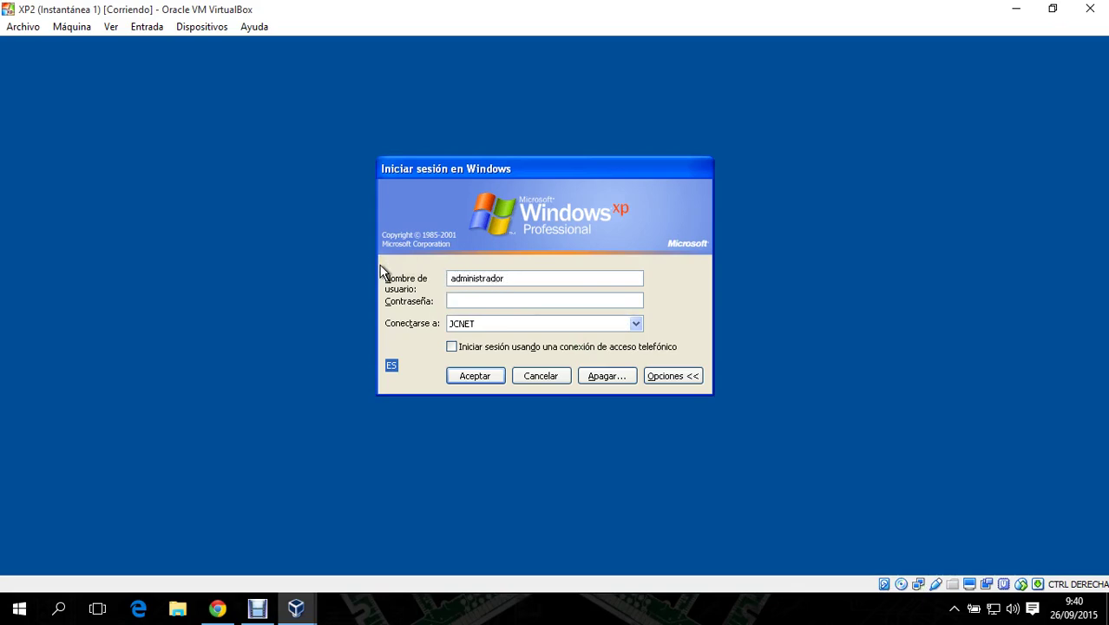
{"action": "type", "text": "aaaaaaaa"}
{"action": "key", "text": "Return"}
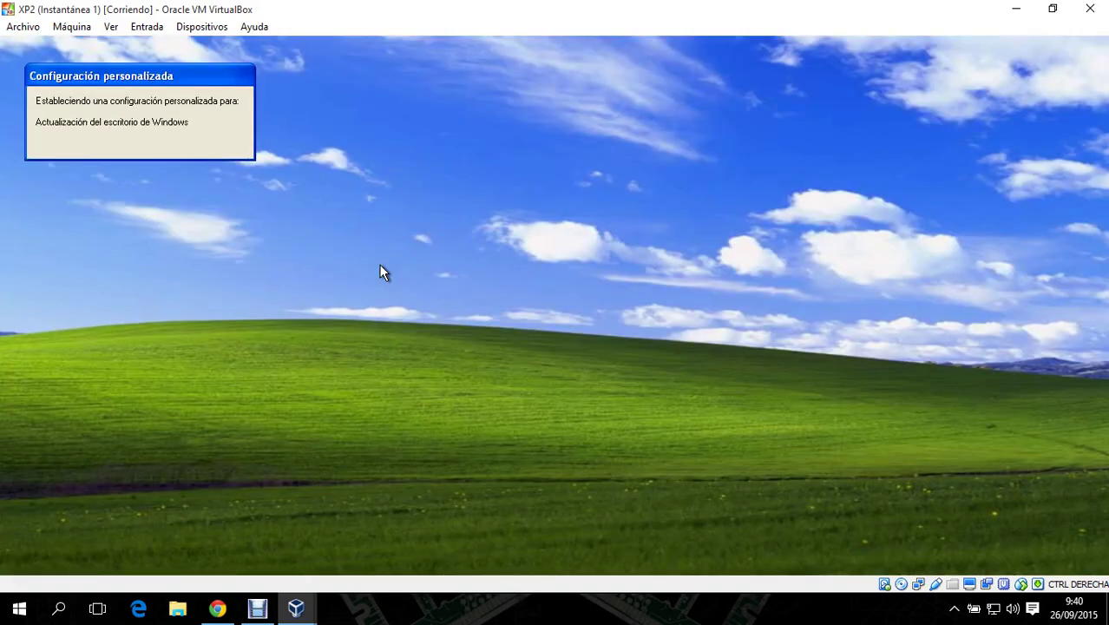
- Show XP2's computer name details and highlight the networkservices.net domain name
{"action": "right_click", "coordinate": [244, 330]}
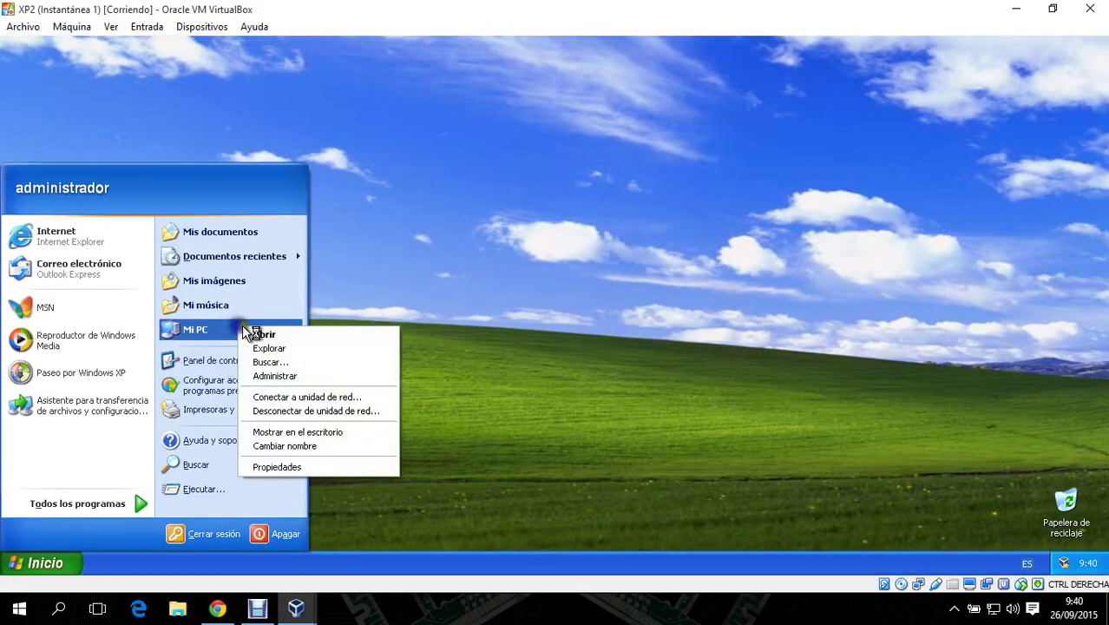
{"action": "left_click", "coordinate": [309, 464]}
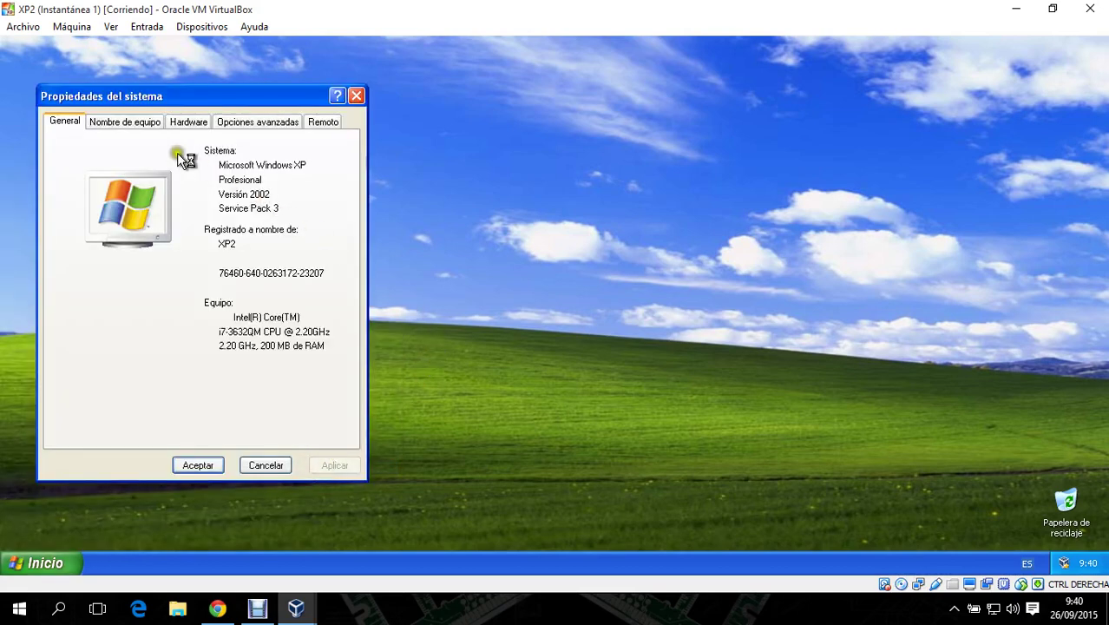
{"action": "left_click", "coordinate": [128, 122]}
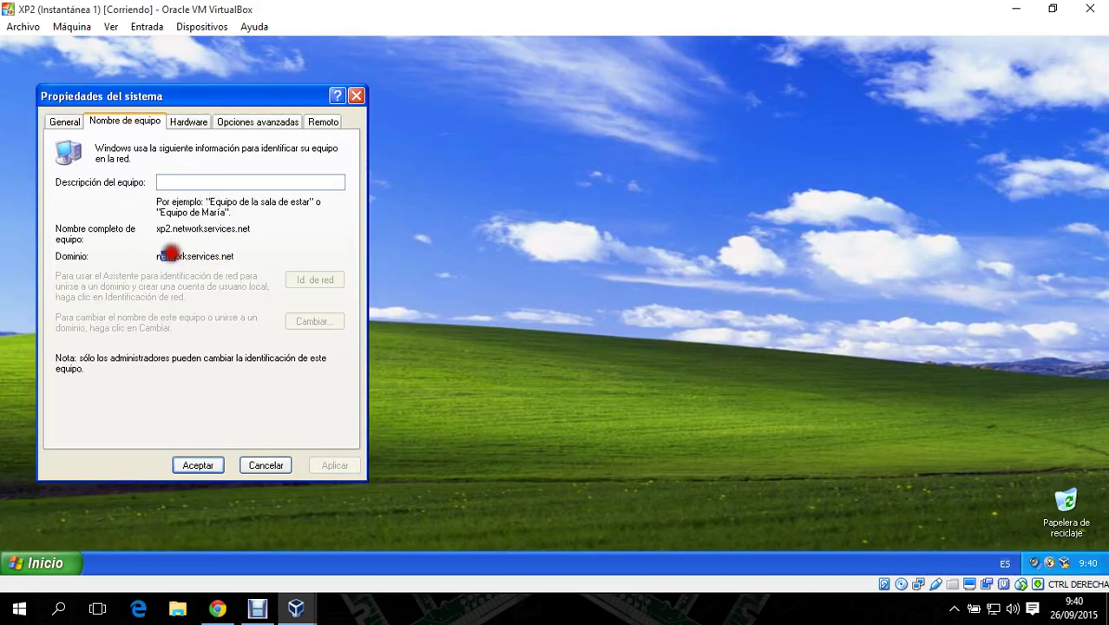
{"action": "left_click_drag", "start_coordinate": [159, 254], "coordinate": [317, 262]}
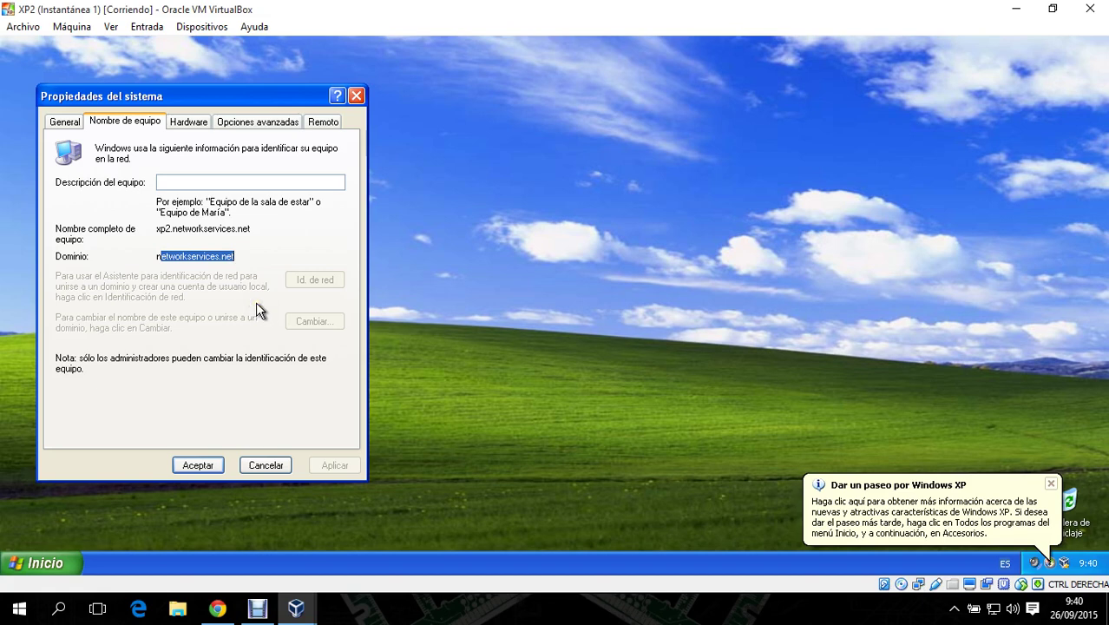
{"action": "mouse_move", "coordinate": [295, 607]}
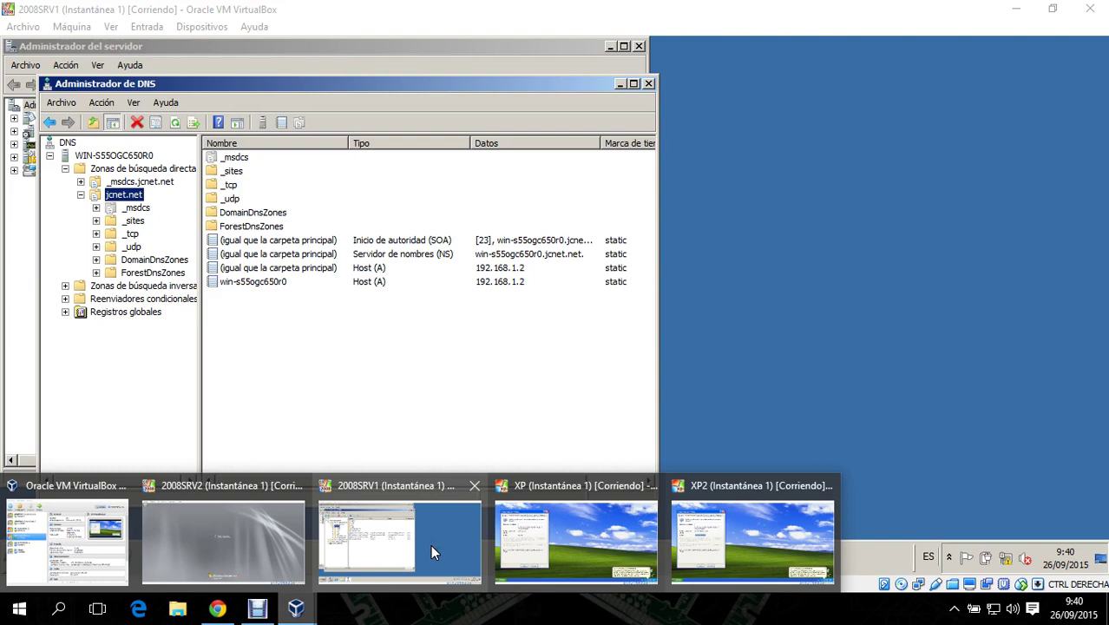
- On 2008SRV1, open Active Directory Users and Computers at the jcnet.net Users container
{"action": "left_click", "coordinate": [432, 543]}
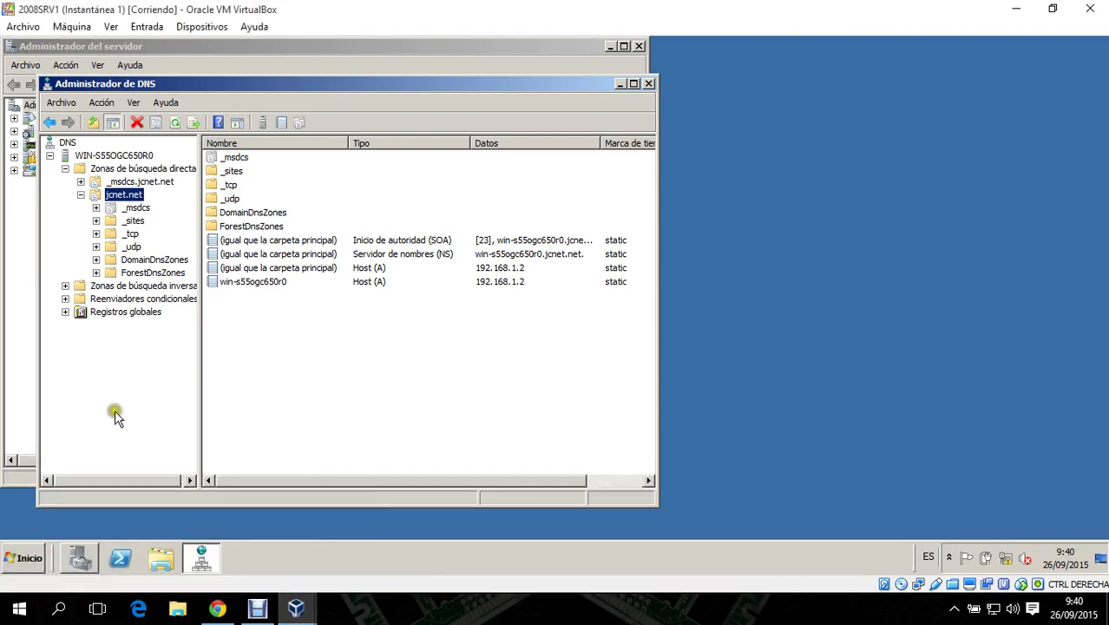
{"action": "left_click", "coordinate": [26, 556]}
{"action": "mouse_move", "coordinate": [321, 418]}
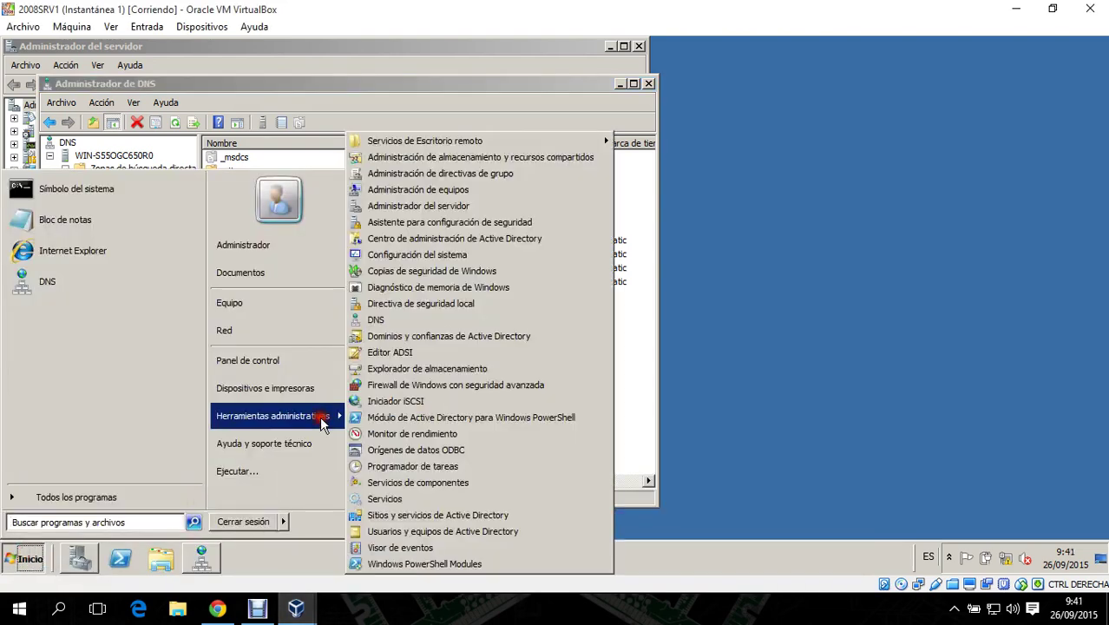
{"action": "left_click", "coordinate": [434, 531]}
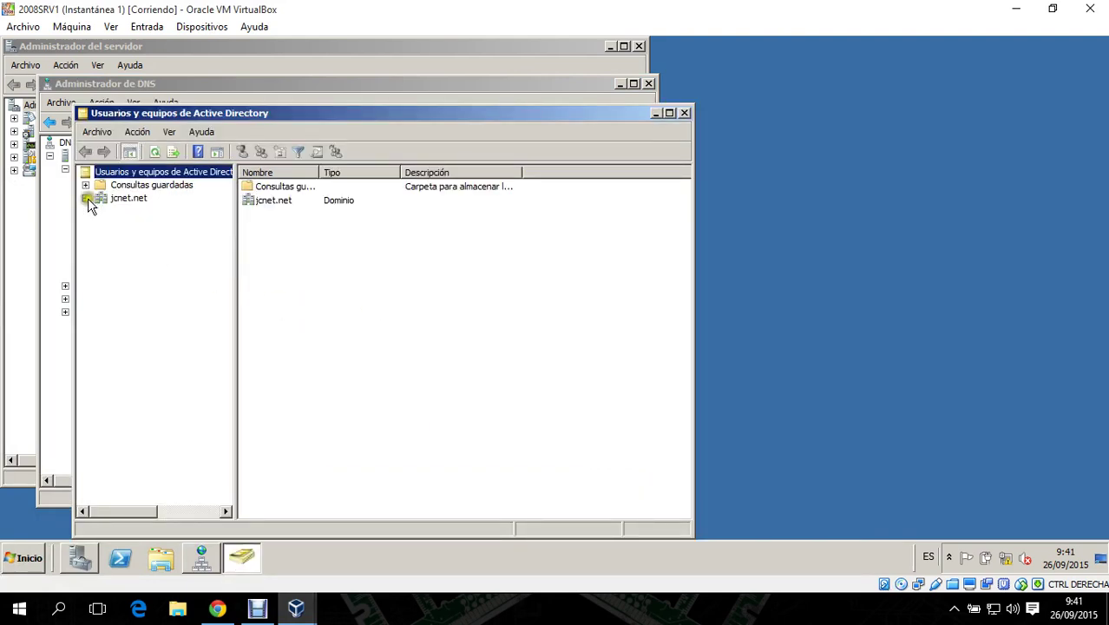
{"action": "left_click", "coordinate": [85, 197]}
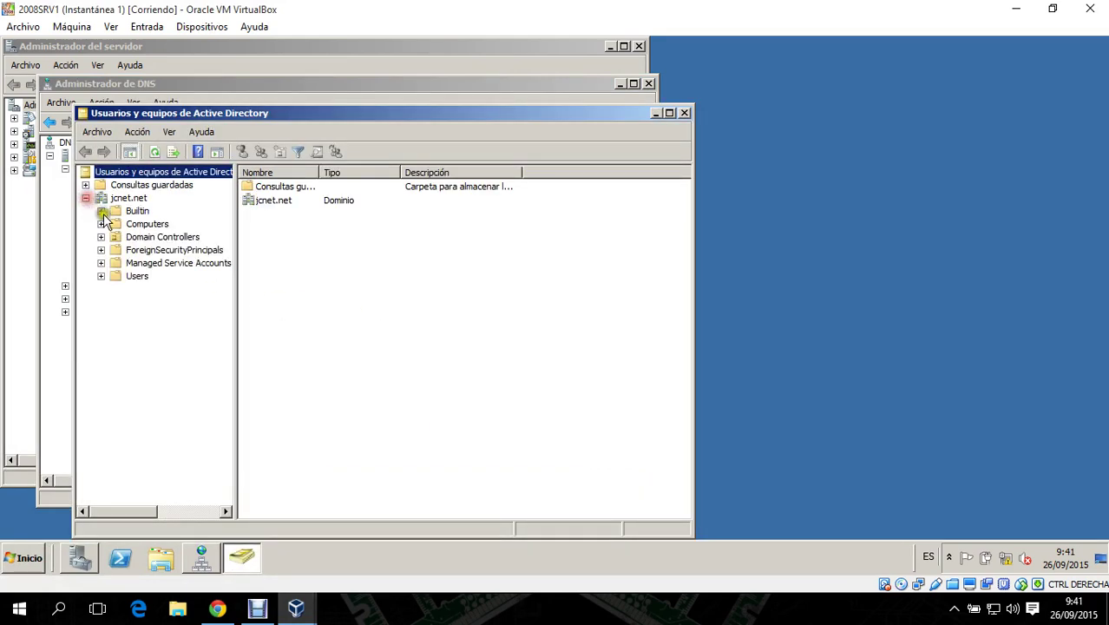
{"action": "left_click", "coordinate": [136, 276]}
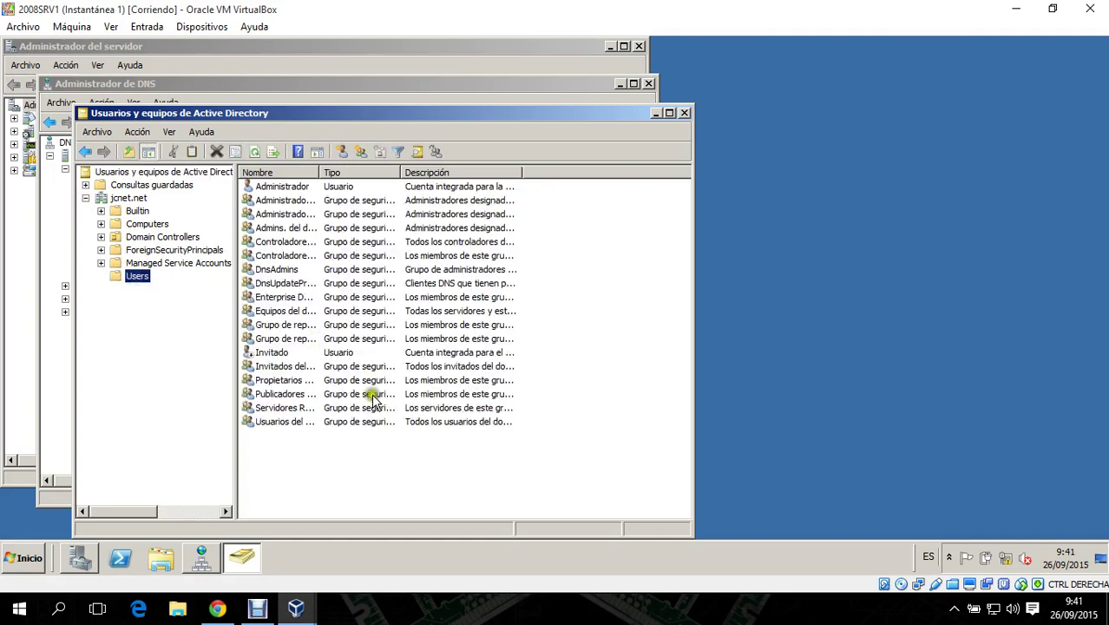
- Start a new user in Users with name and logon name 'a'
{"action": "right_click", "coordinate": [301, 472]}
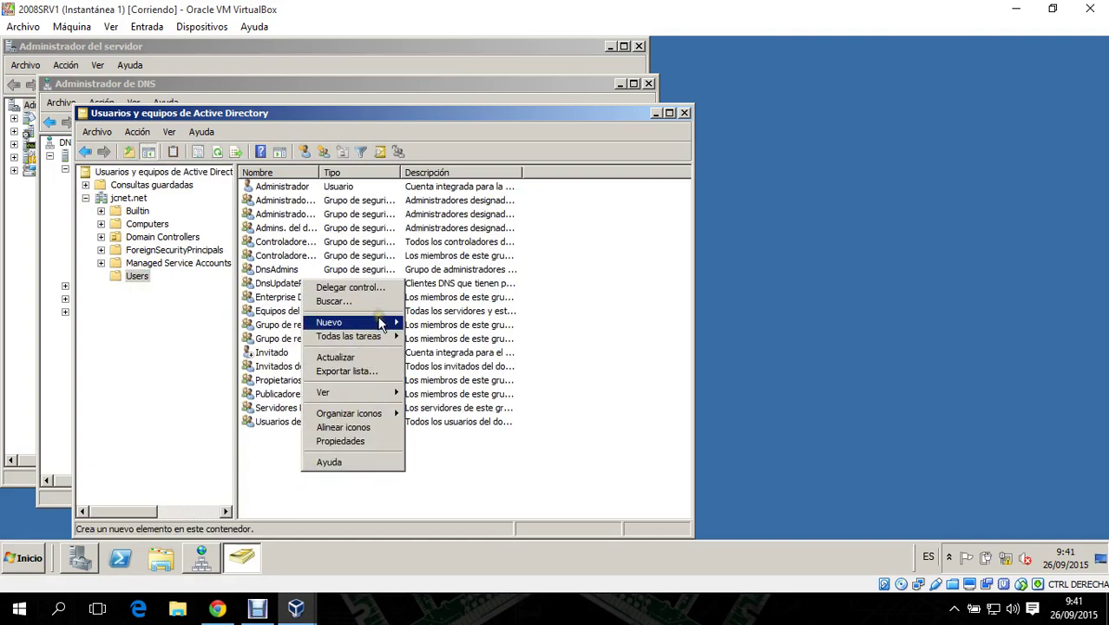
{"action": "mouse_move", "coordinate": [382, 322]}
{"action": "left_click", "coordinate": [460, 420]}
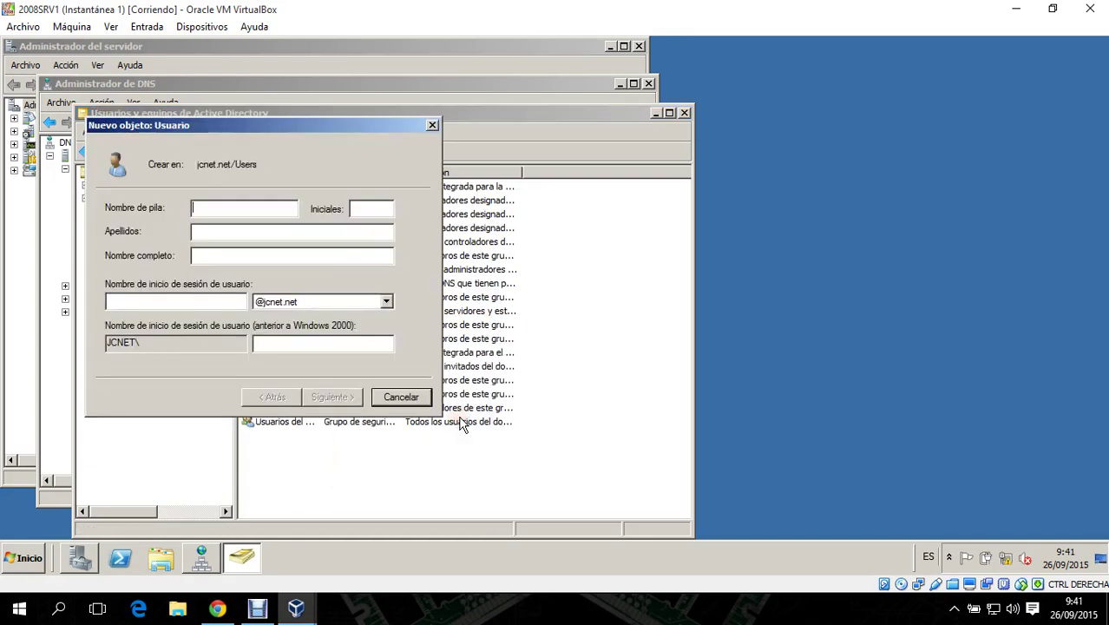
{"action": "type", "text": "a"}
{"action": "left_click", "coordinate": [182, 307]}
{"action": "type", "text": "a"}
{"action": "left_click", "coordinate": [328, 397]}
- Give user a a non-expiring password the user cannot change, and finish the wizard
{"action": "left_click", "coordinate": [180, 262]}
{"action": "left_click", "coordinate": [178, 281]}
{"action": "left_click", "coordinate": [178, 301]}
{"action": "left_click", "coordinate": [235, 213]}
{"action": "type", "text": "aaaaaaaa"}
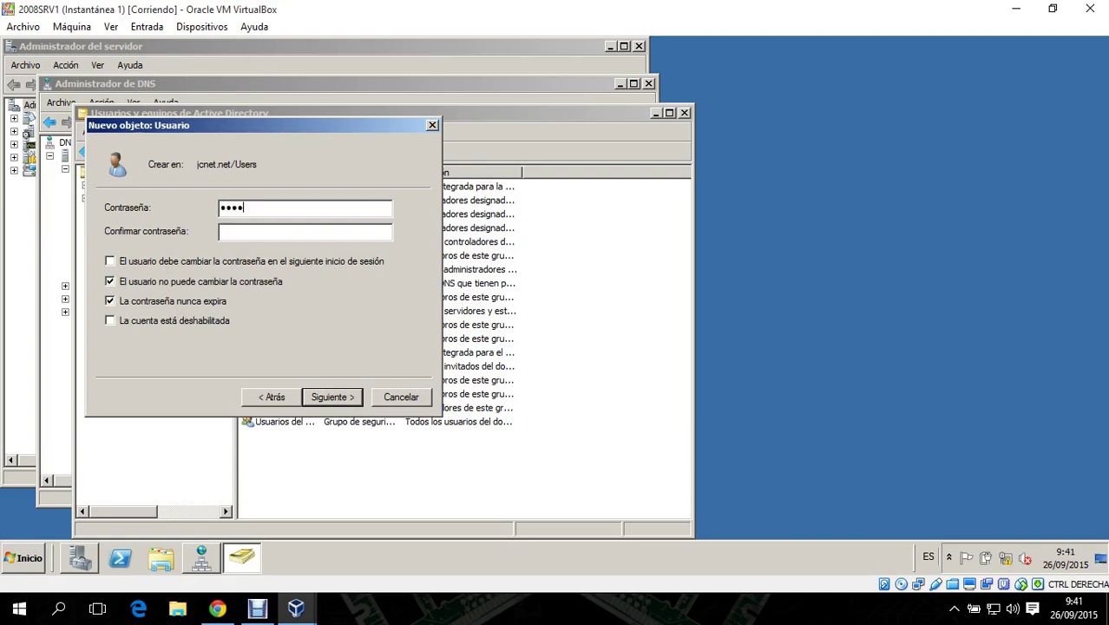
{"action": "left_click", "coordinate": [251, 235]}
{"action": "type", "text": "aaaaaaaa"}
{"action": "left_click", "coordinate": [336, 398]}
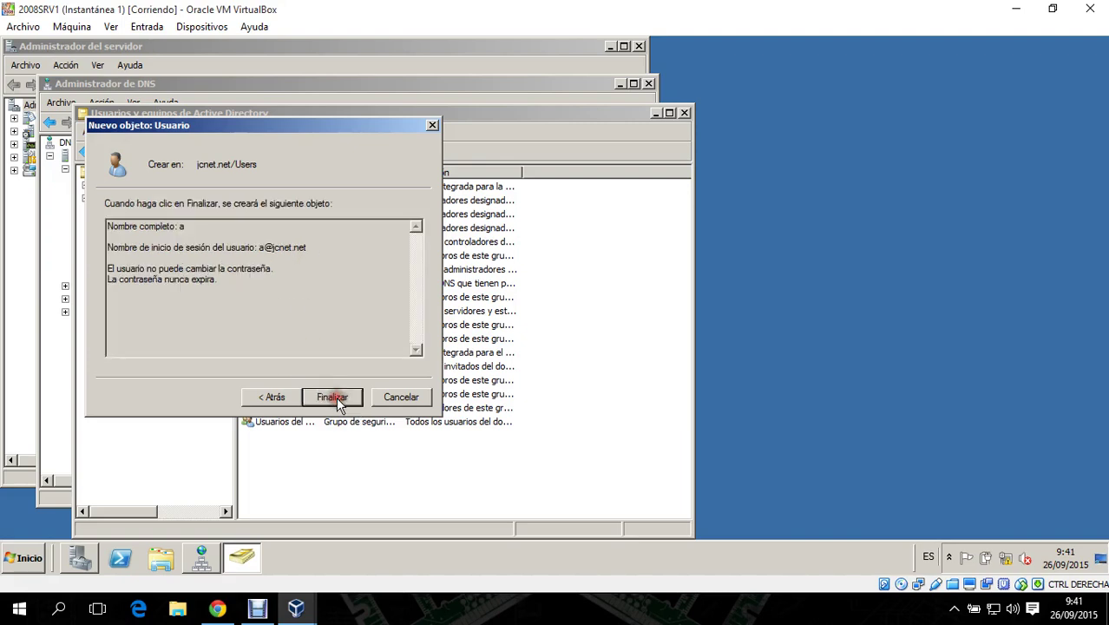
{"action": "left_click", "coordinate": [335, 399]}
- Review user a's properties, then close them
{"action": "right_click", "coordinate": [309, 185]}
{"action": "left_click", "coordinate": [387, 369]}
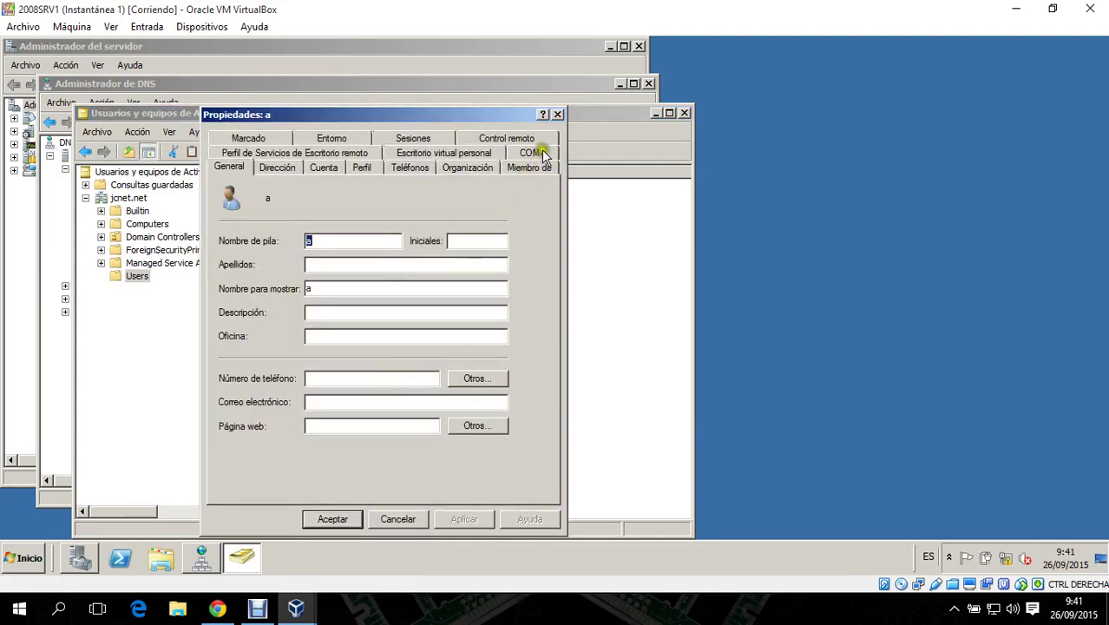
{"action": "left_click", "coordinate": [558, 114]}
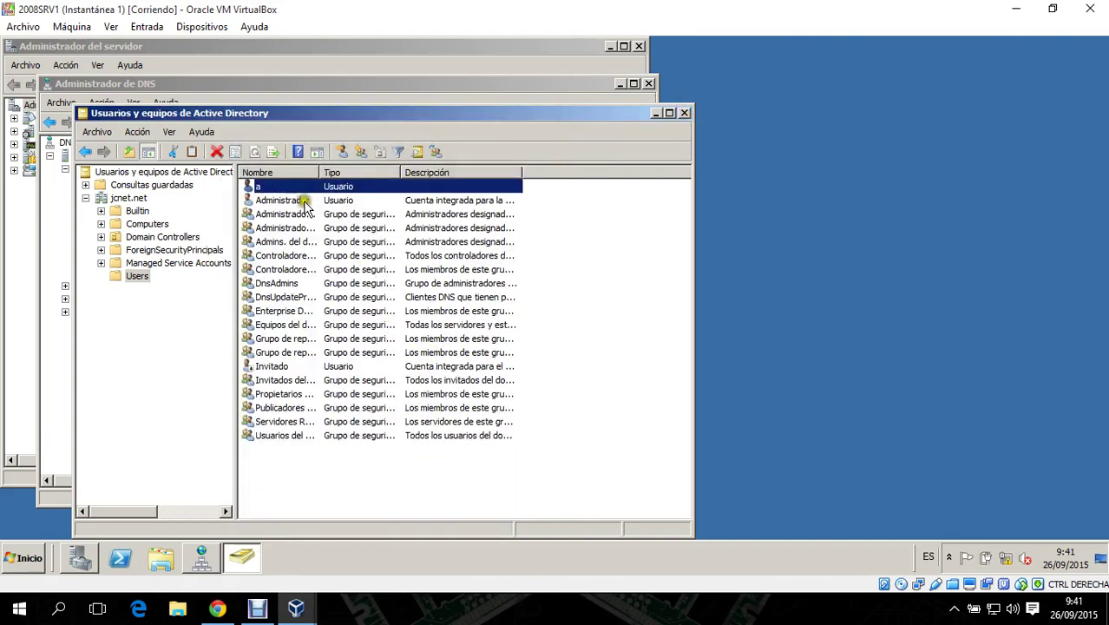
{"action": "left_click", "coordinate": [313, 612]}
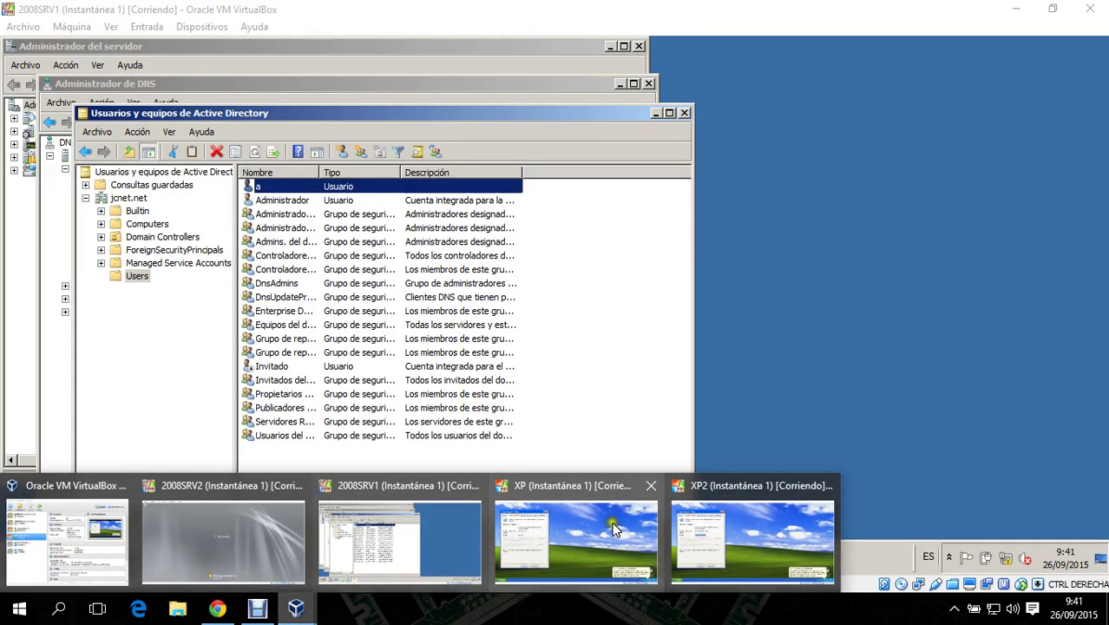
- Switch to the XP machine and log off its session
{"action": "left_click", "coordinate": [79, 14]}
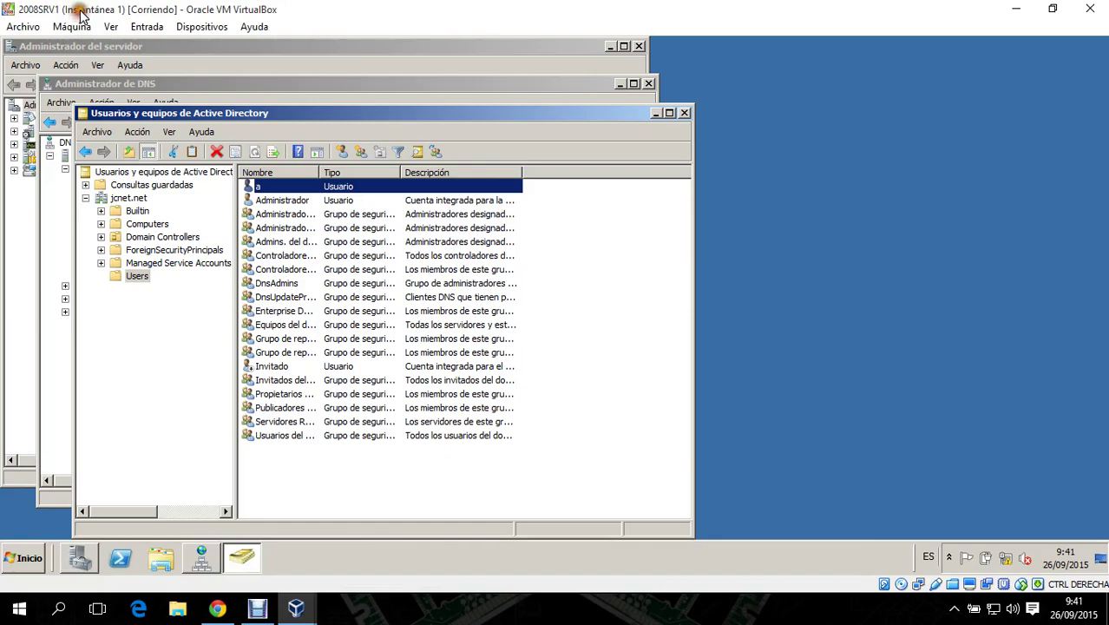
{"action": "mouse_move", "coordinate": [295, 607]}
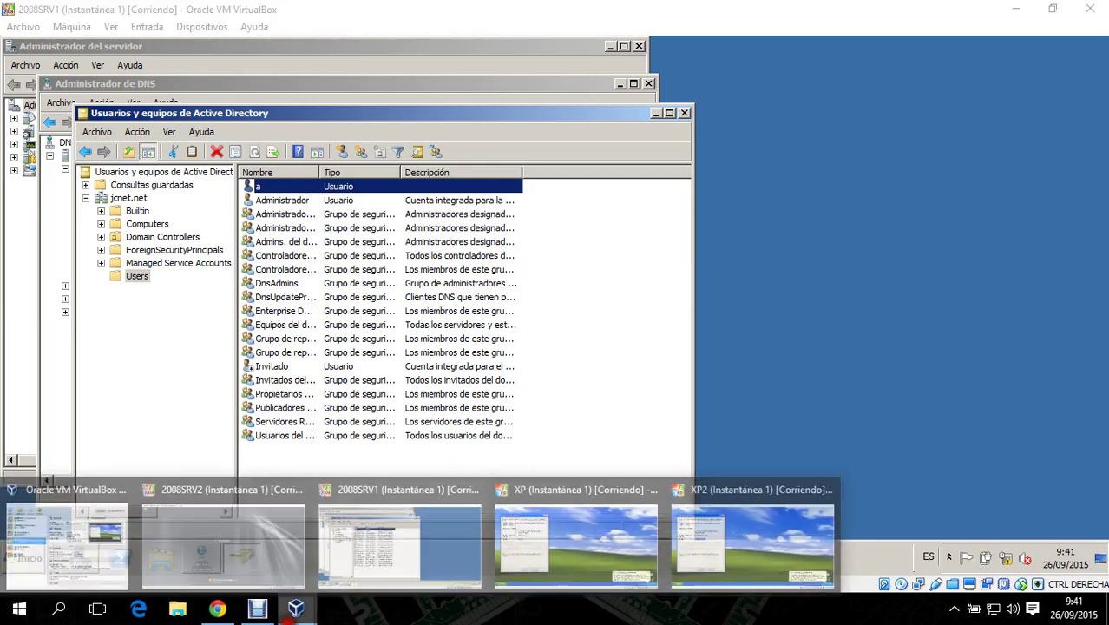
{"action": "mouse_move", "coordinate": [517, 553]}
{"action": "mouse_move", "coordinate": [737, 531]}
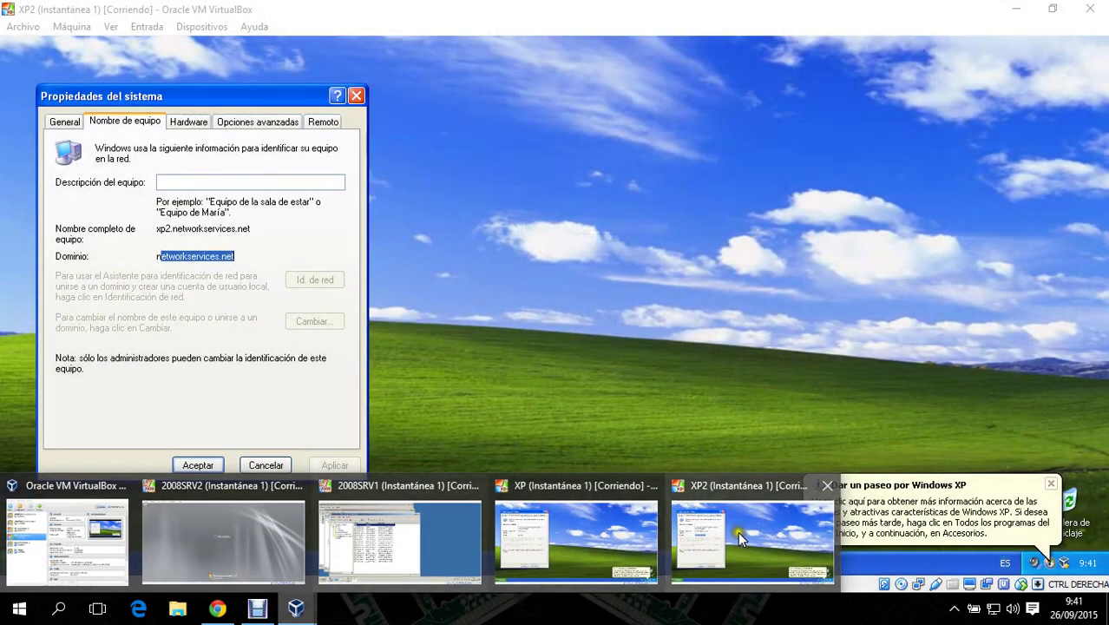
{"action": "left_click", "coordinate": [576, 537]}
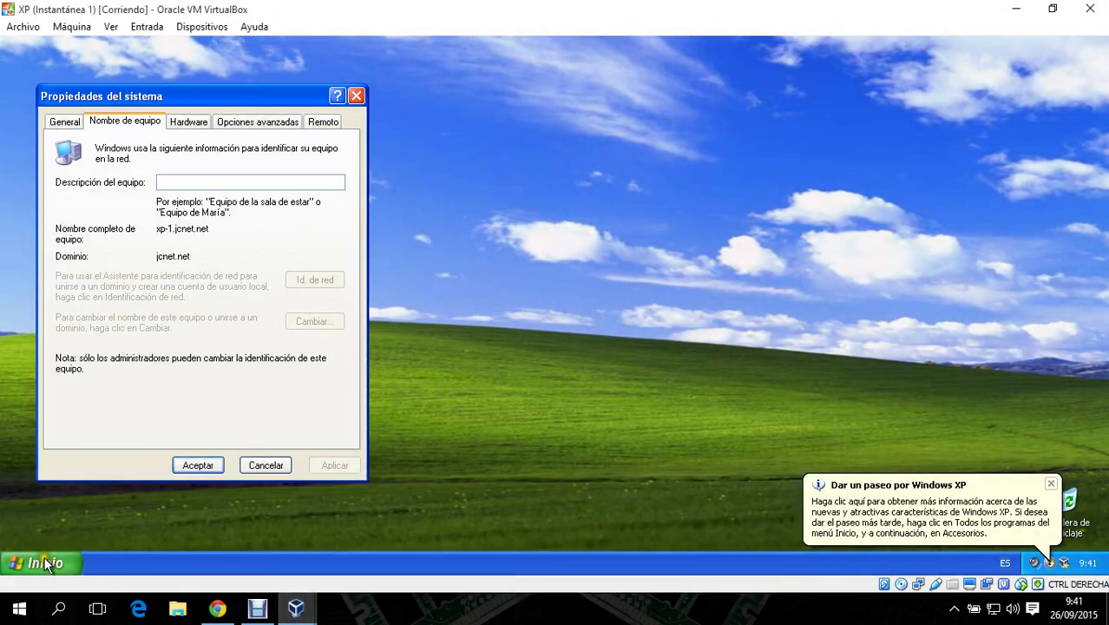
{"action": "left_click", "coordinate": [48, 562]}
{"action": "left_click", "coordinate": [199, 532]}
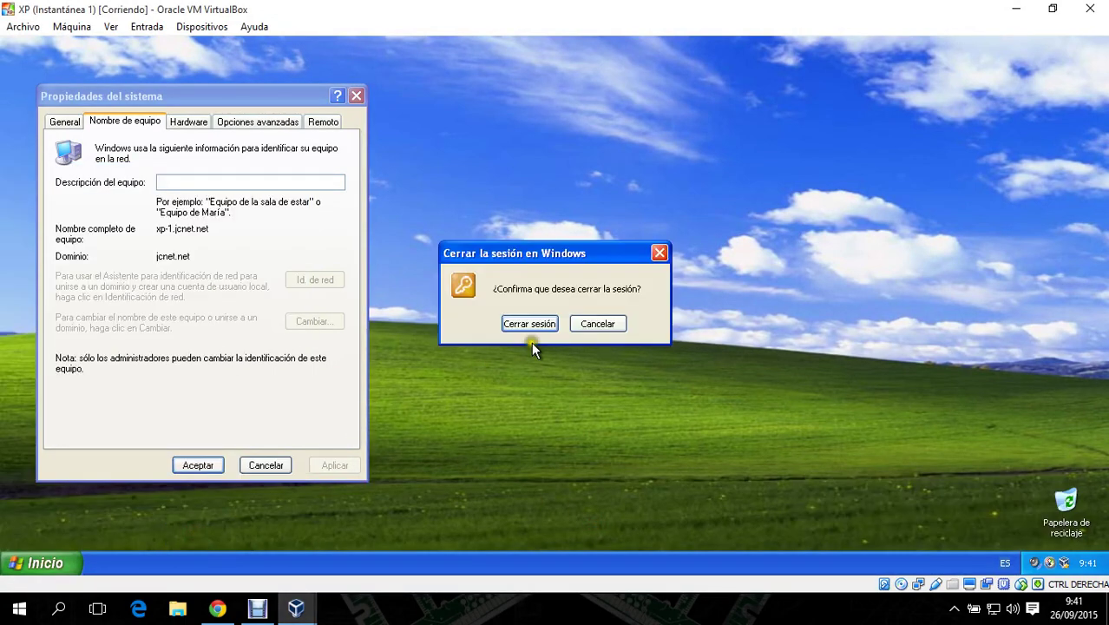
{"action": "left_click", "coordinate": [529, 325]}
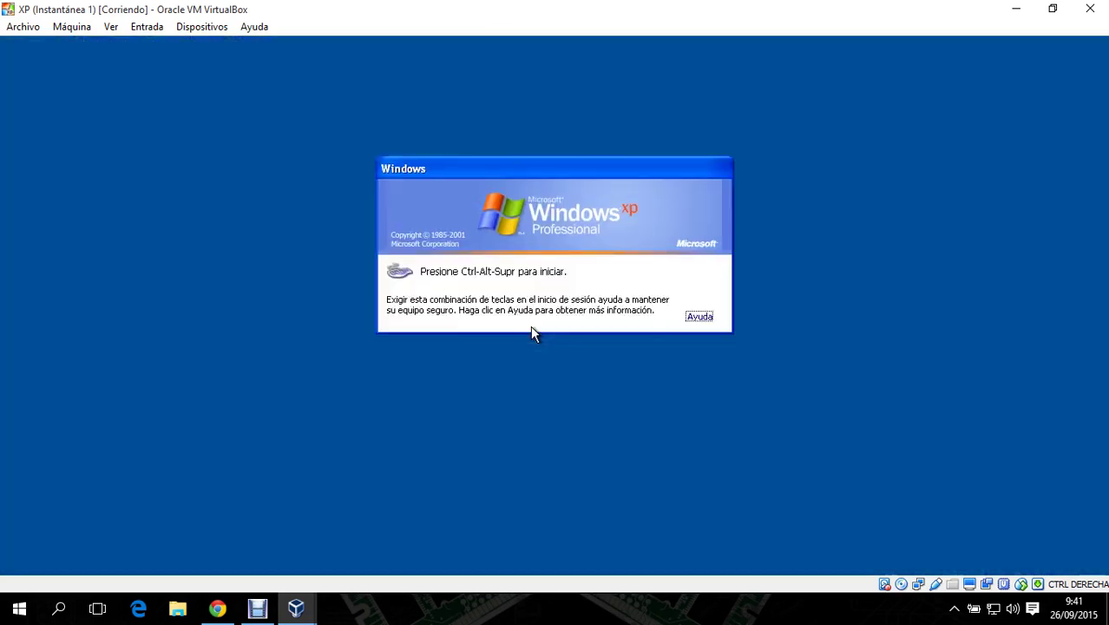
- Try logging on as user a with its password
{"action": "key", "text": "ctrl+alt+Delete"}
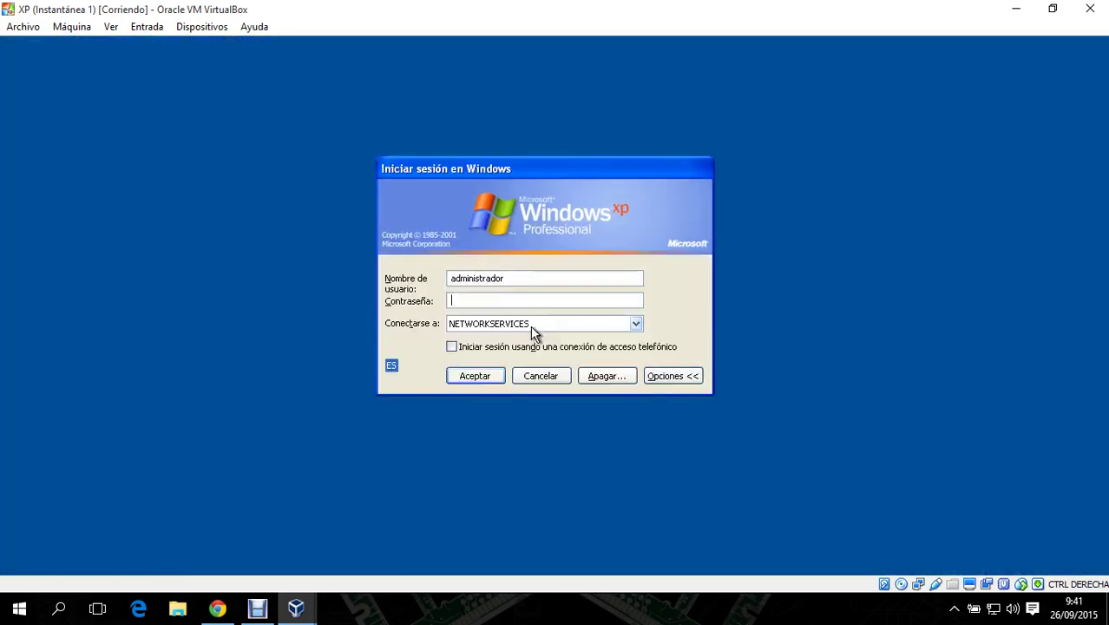
{"action": "left_click", "coordinate": [361, 259]}
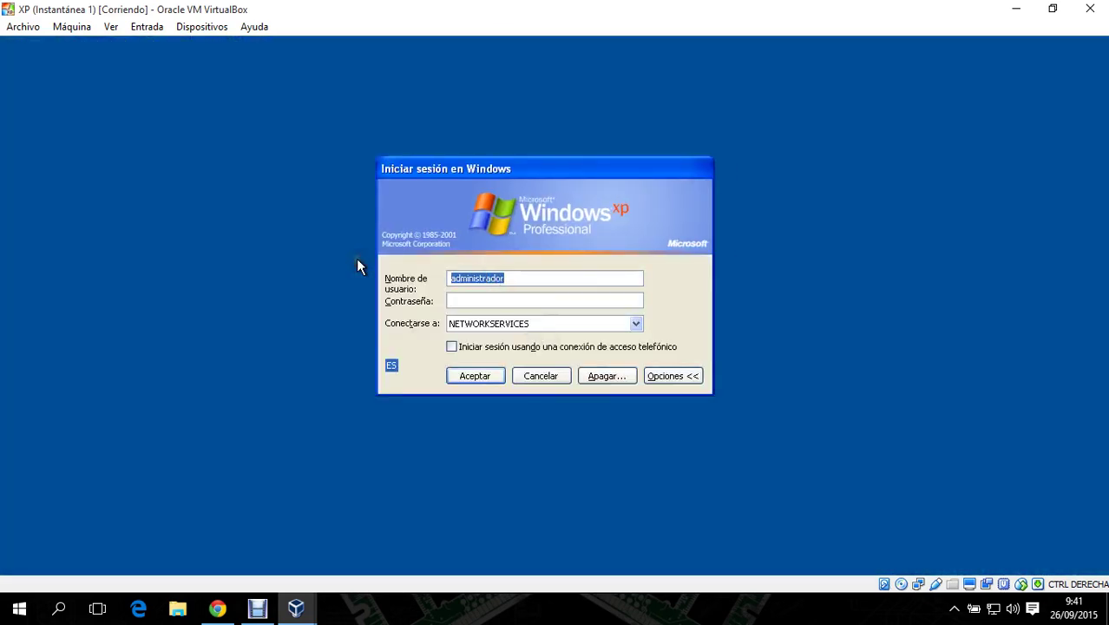
{"action": "key", "text": "BackSpace"}
{"action": "type", "text": "a"}
{"action": "left_click", "coordinate": [458, 299]}
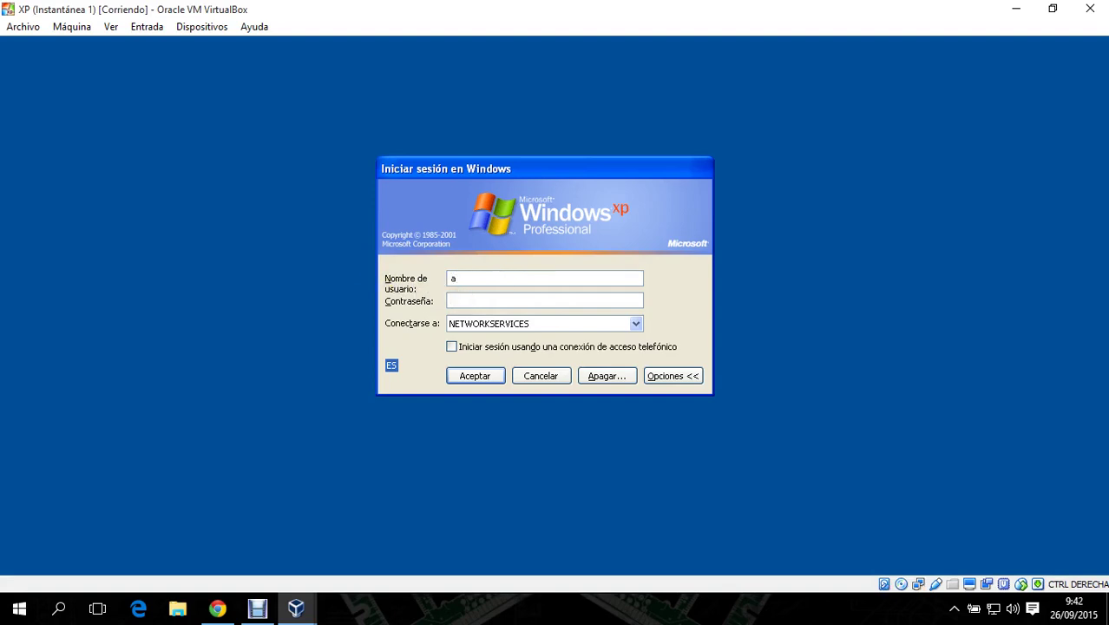
{"action": "type", "text": "••••••"}
{"action": "key", "text": "Return"}
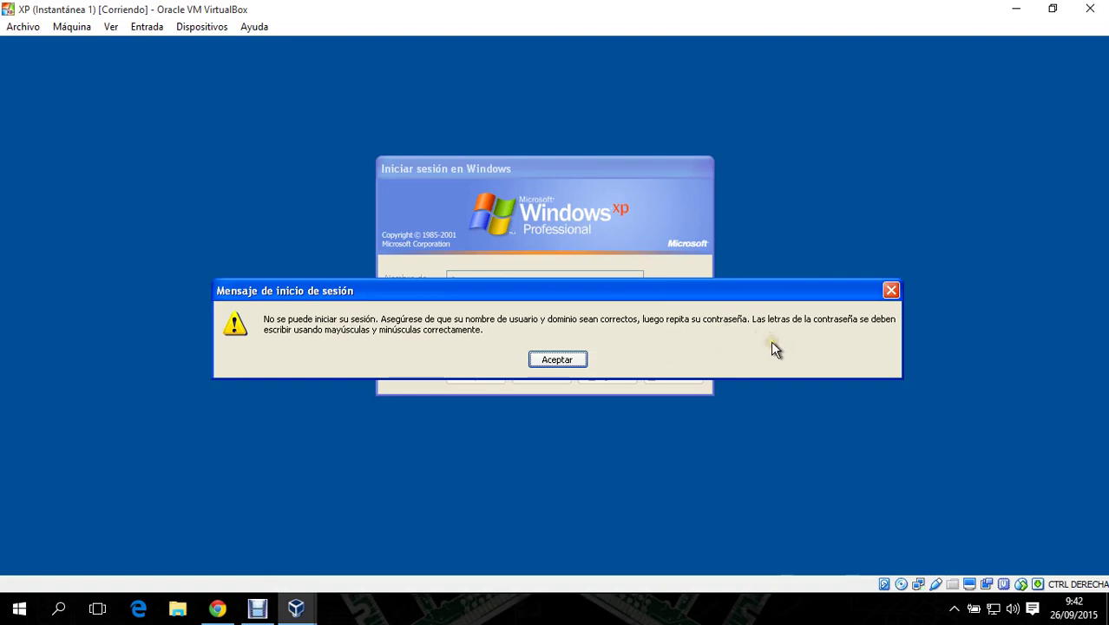
- Dismiss the logon error, choose JCNET and log on as a again
{"action": "left_click", "coordinate": [574, 364]}
{"action": "left_click", "coordinate": [556, 337]}
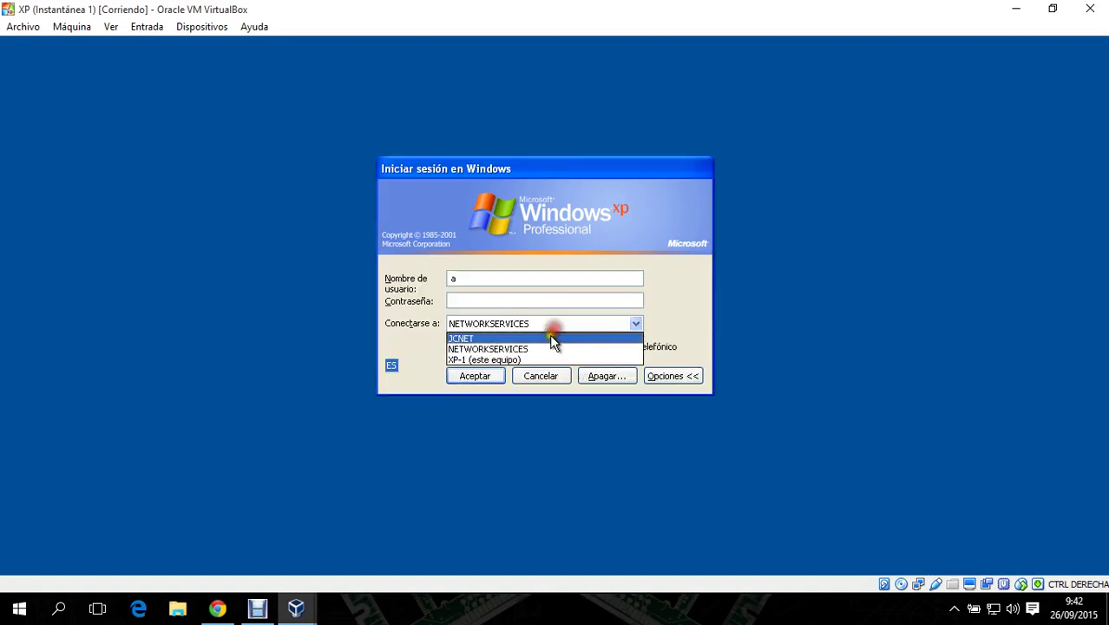
{"action": "left_click", "coordinate": [549, 337]}
{"action": "left_click", "coordinate": [508, 301]}
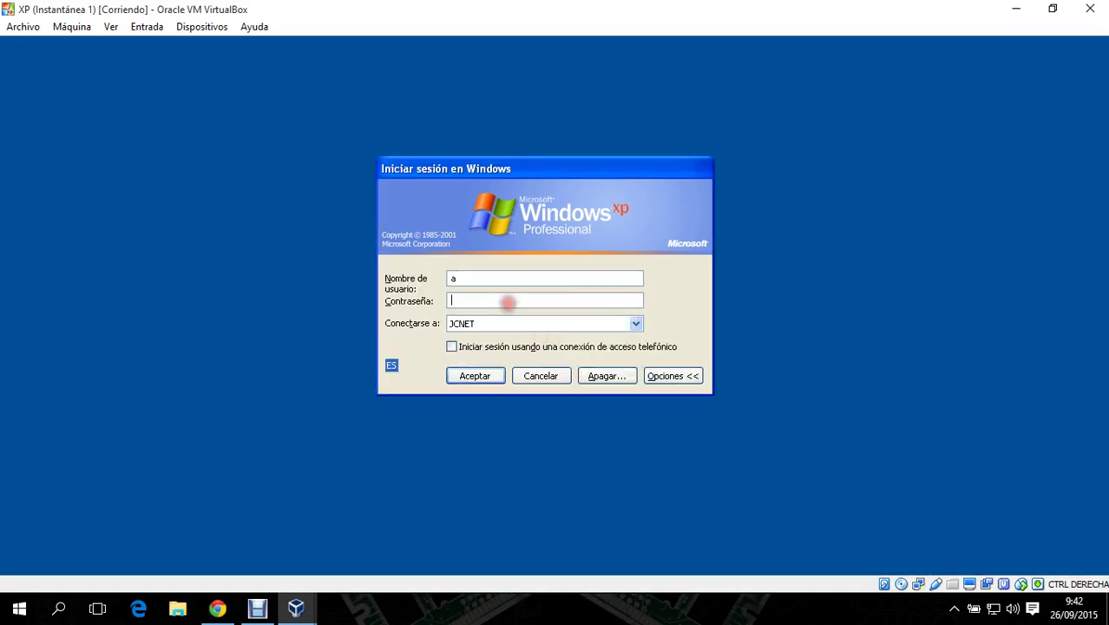
{"action": "type", "text": "aaaaaaaa"}
{"action": "key", "text": "Return"}
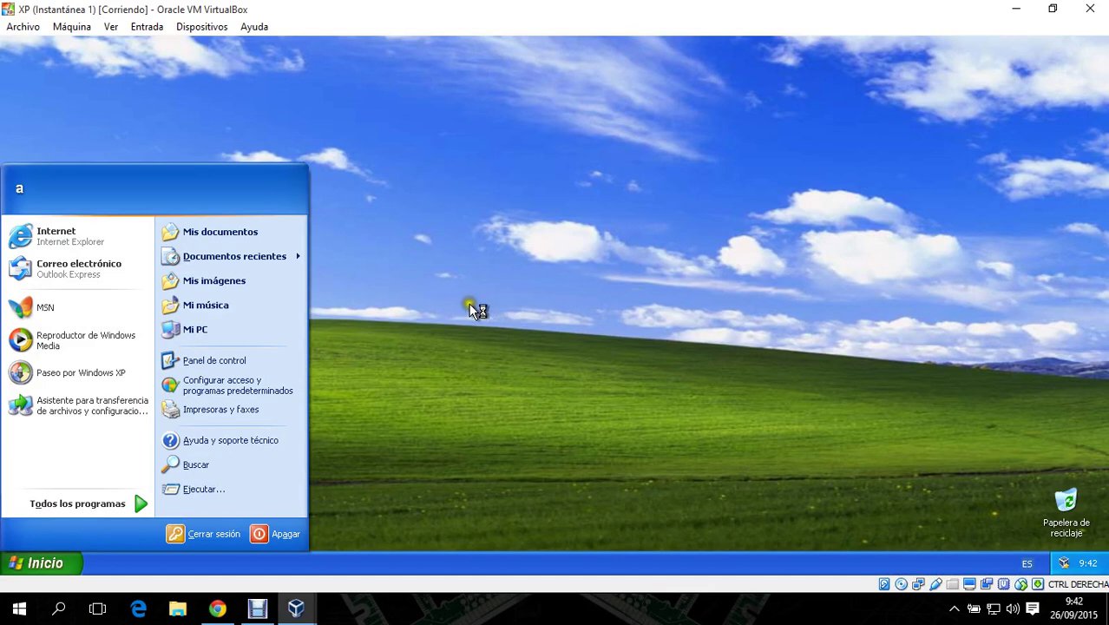
- Switch to XP2, log off its session, and select administrador in the logon dialog
{"action": "left_click", "coordinate": [302, 616]}
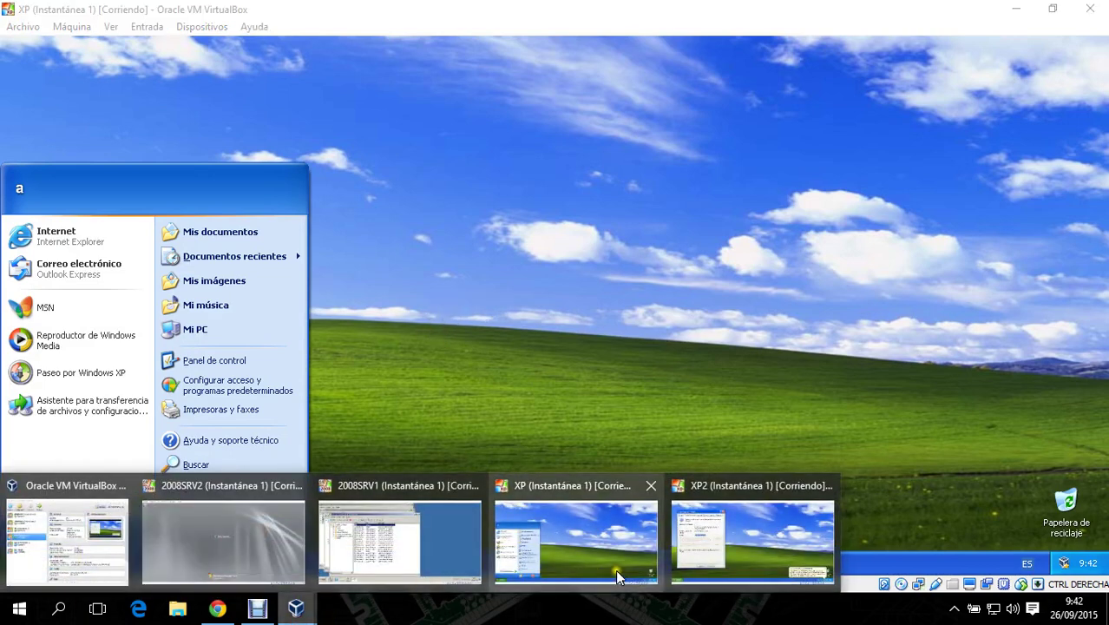
{"action": "left_click", "coordinate": [725, 529]}
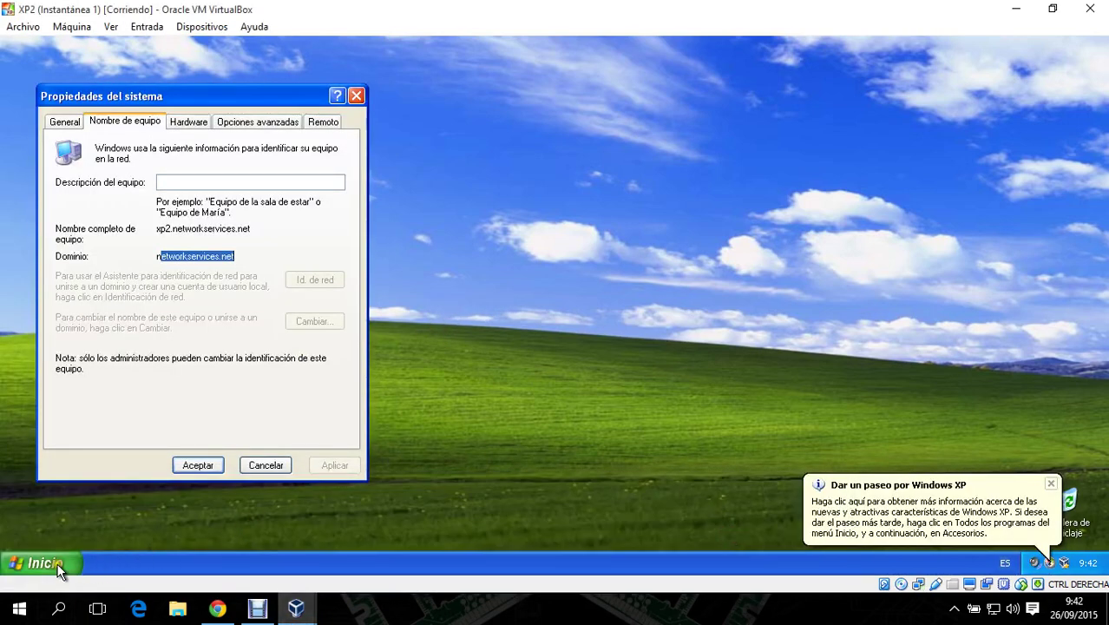
{"action": "left_click", "coordinate": [36, 562]}
{"action": "left_click", "coordinate": [186, 533]}
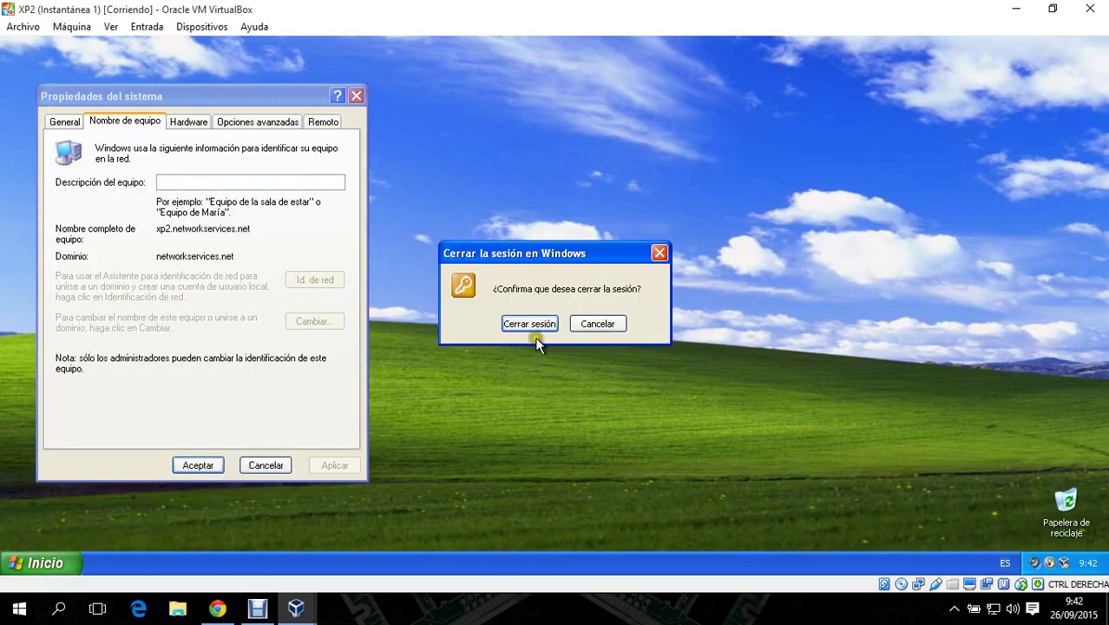
{"action": "left_click", "coordinate": [531, 330]}
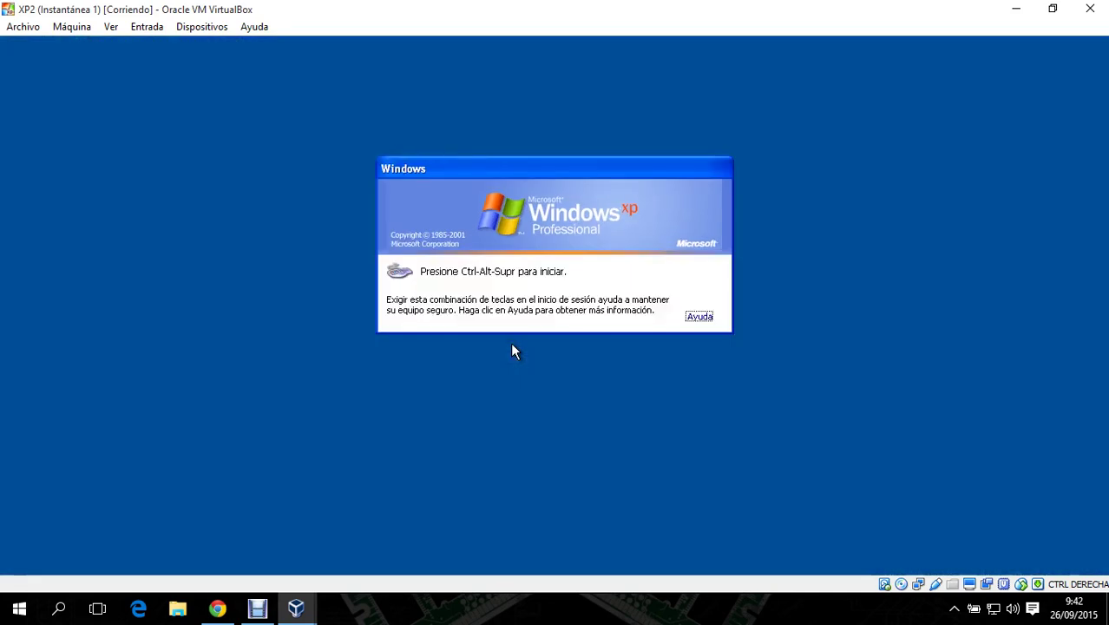
{"action": "key", "text": "ctrl+alt+Delete"}
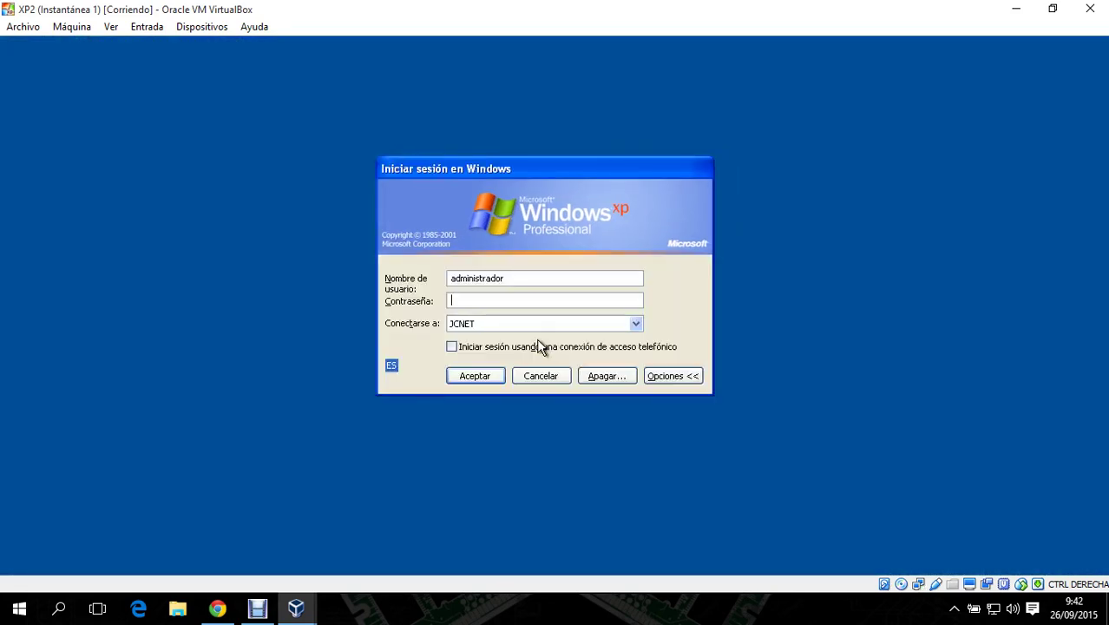
{"action": "left_click_drag", "start_coordinate": [505, 278], "coordinate": [441, 274]}
- Attempt logon as user a to NETWORKSERVICES and dismiss the refusal message
{"action": "type", "text": "a"}
{"action": "left_click", "coordinate": [506, 323]}
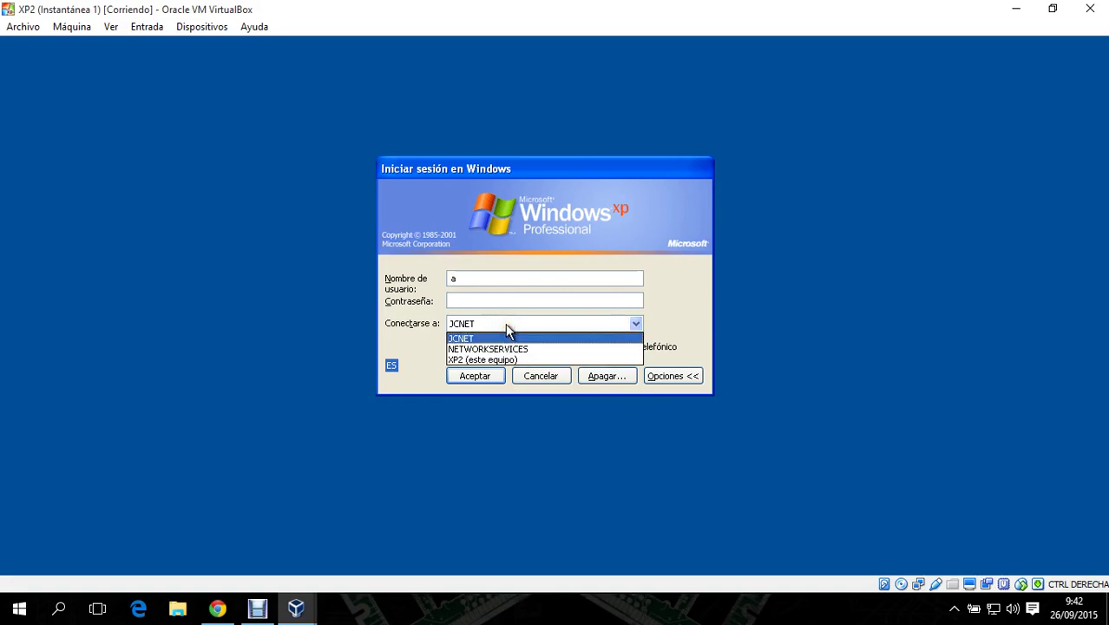
{"action": "left_click", "coordinate": [498, 348]}
{"action": "left_click", "coordinate": [495, 301]}
{"action": "type", "text": "aaaaaaa"}
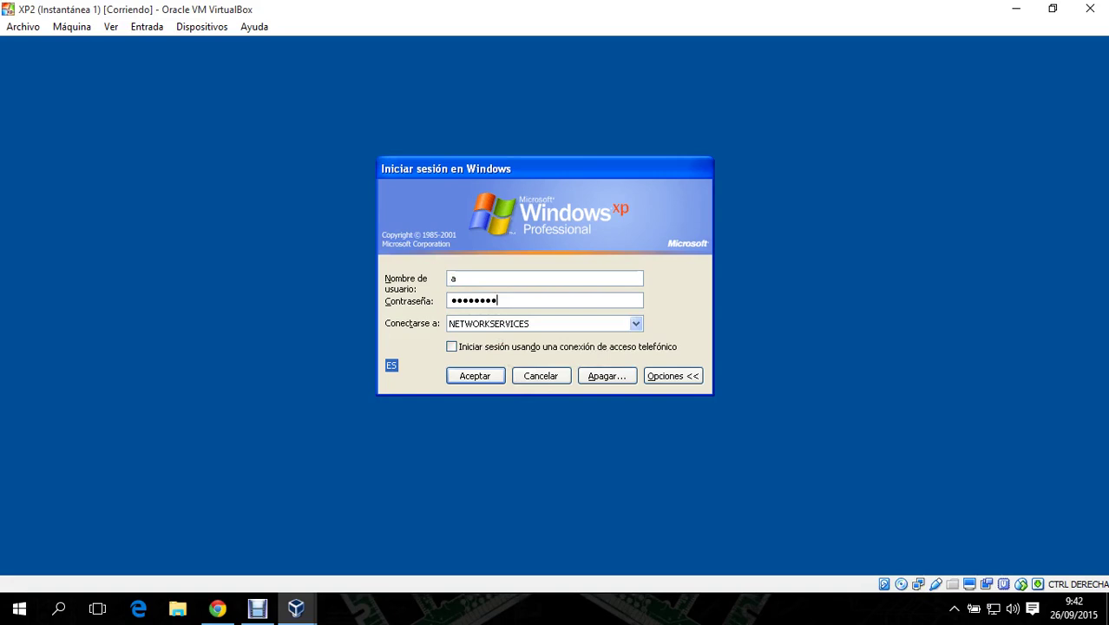
{"action": "key", "text": "Return"}
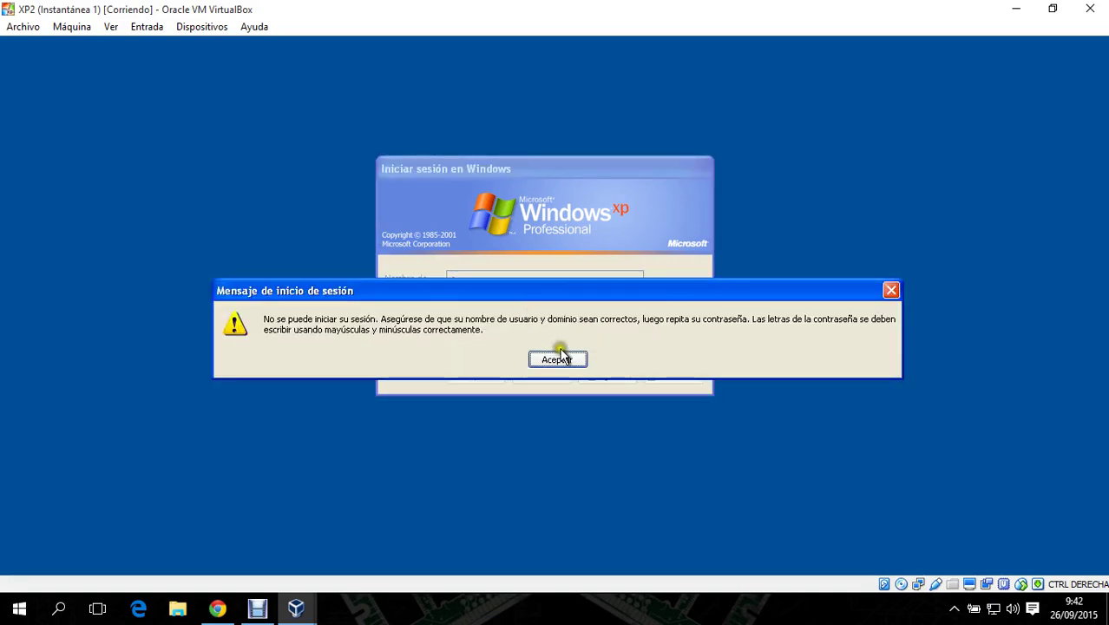
{"action": "left_click", "coordinate": [557, 359]}
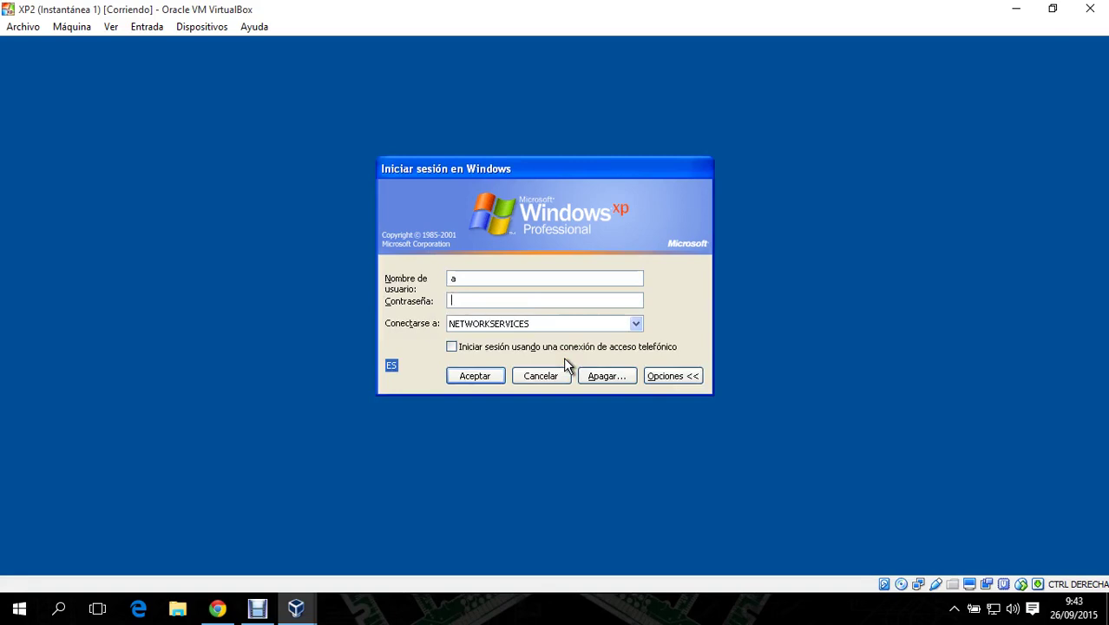
{"action": "left_click", "coordinate": [545, 299]}
- Replace the user name with administrador and try logging on to JCNET
{"action": "left_click", "coordinate": [421, 275]}
{"action": "key", "text": "BackSpace"}
{"action": "type", "text": "administr"}
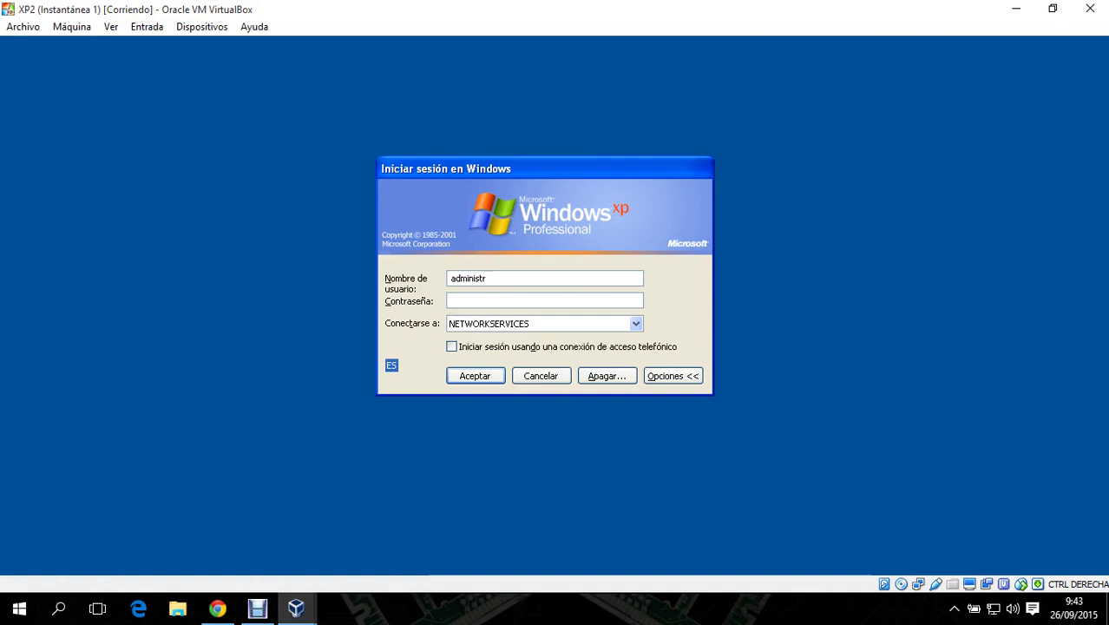
{"action": "type", "text": "ador"}
{"action": "left_click", "coordinate": [491, 330]}
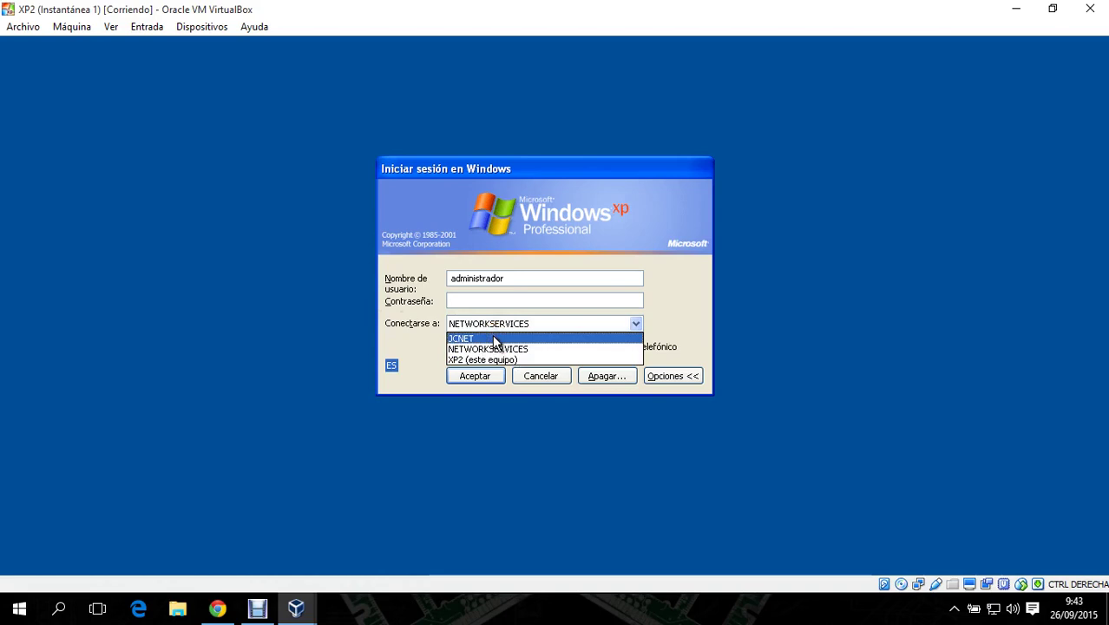
{"action": "left_click", "coordinate": [494, 338]}
{"action": "left_click", "coordinate": [487, 300]}
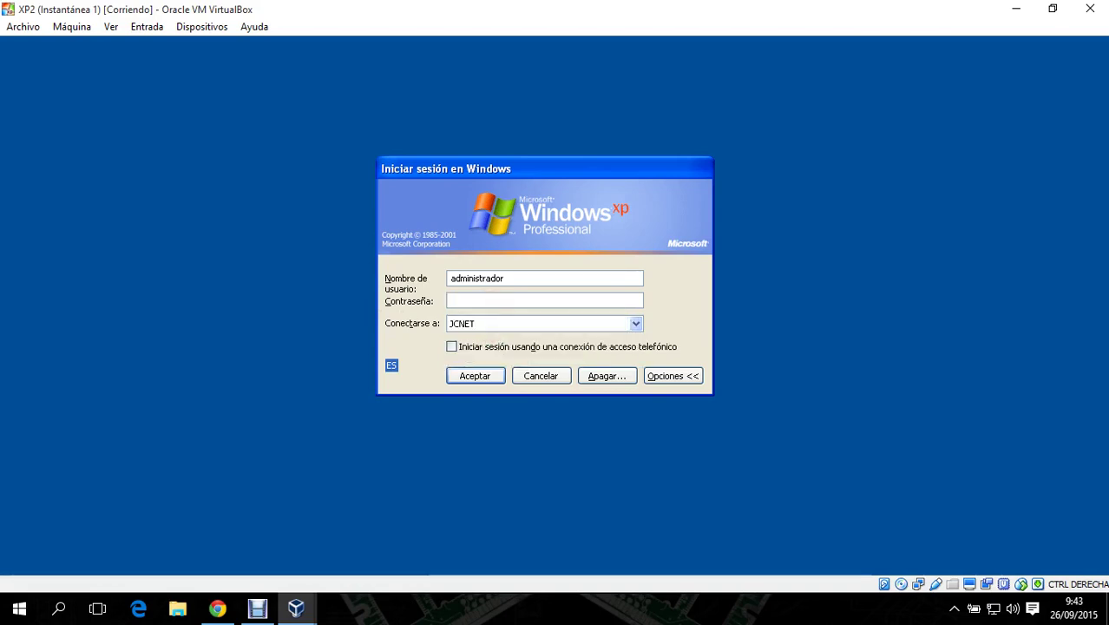
{"action": "type", "text": "••••••••••"}
{"action": "key", "text": "Return"}
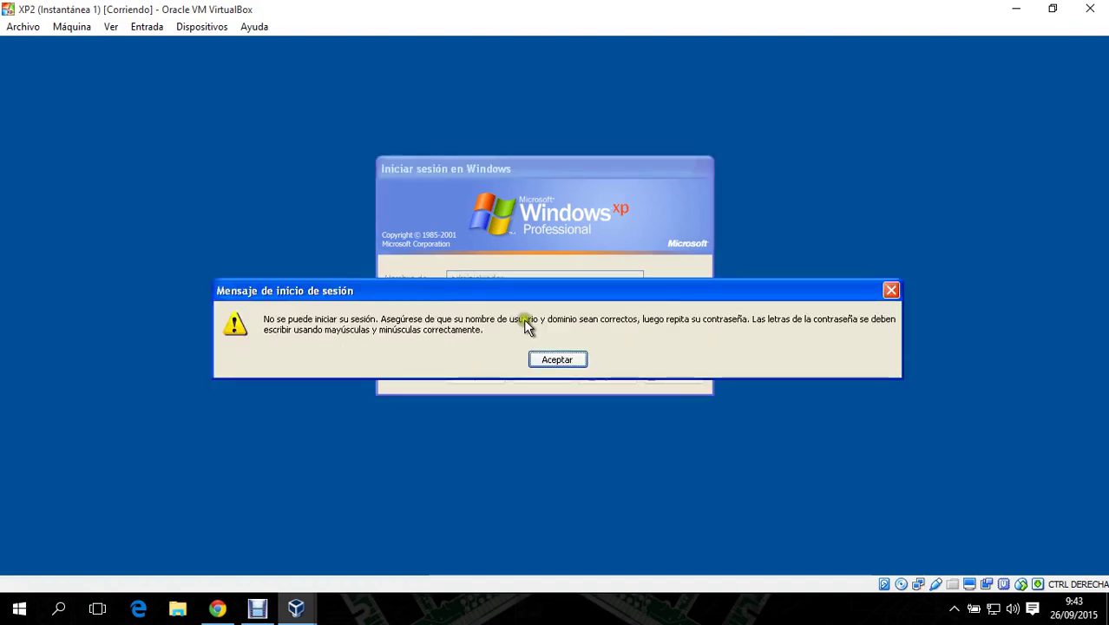
- Dismiss the failure, switch to NETWORKSERVICES and log on with the administrator password
{"action": "left_click", "coordinate": [572, 359]}
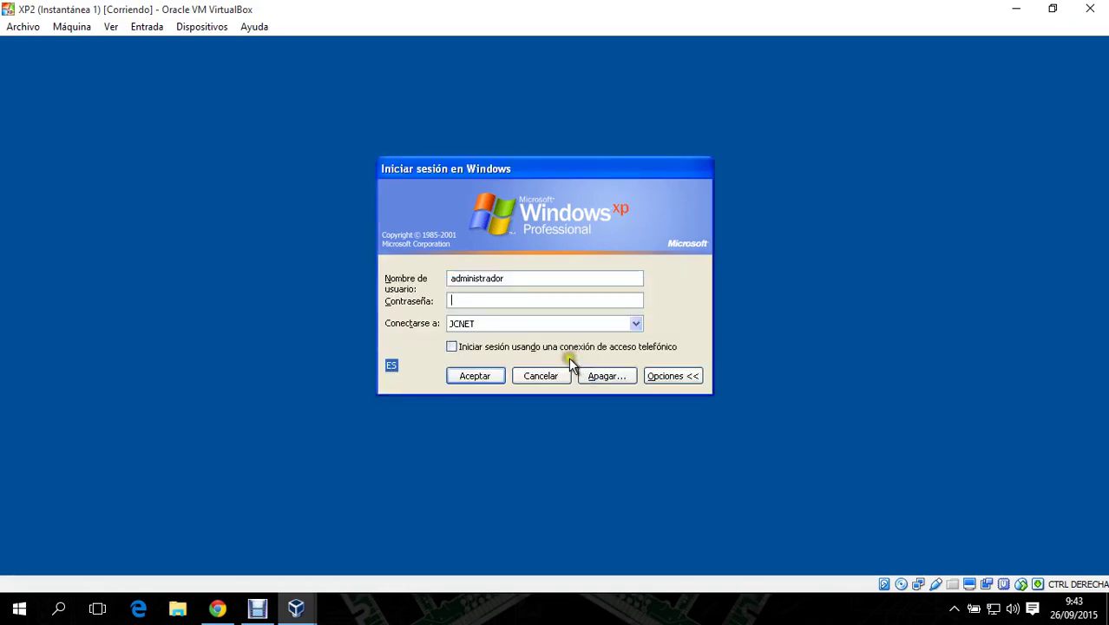
{"action": "left_click", "coordinate": [522, 324]}
{"action": "left_click", "coordinate": [523, 349]}
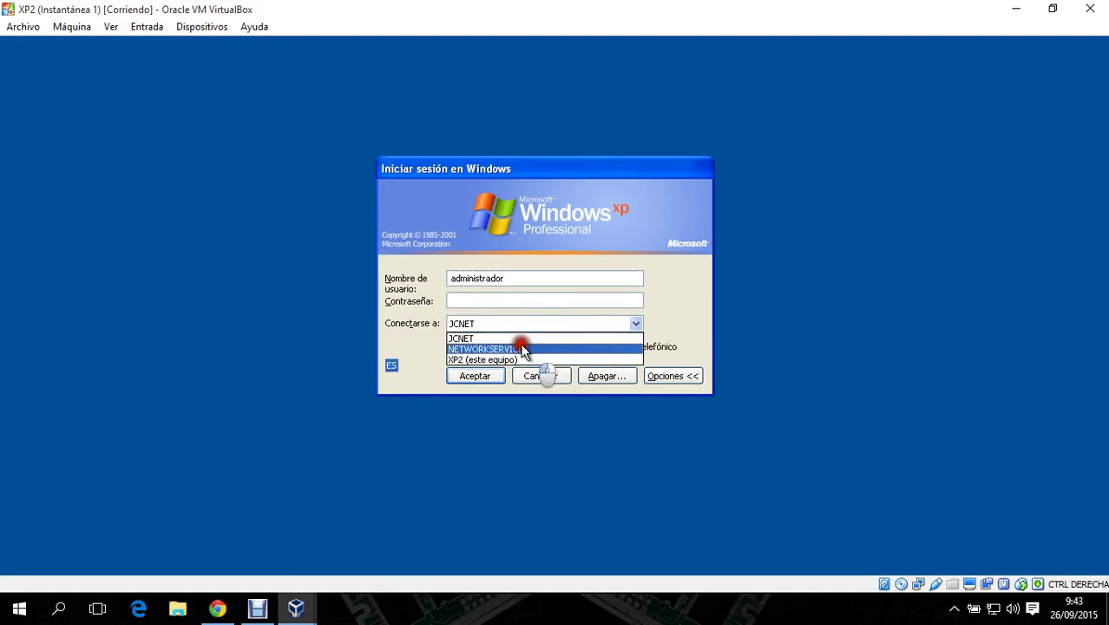
{"action": "left_click", "coordinate": [493, 299]}
{"action": "type", "text": "abc1234567"}
{"action": "key", "text": "Return"}
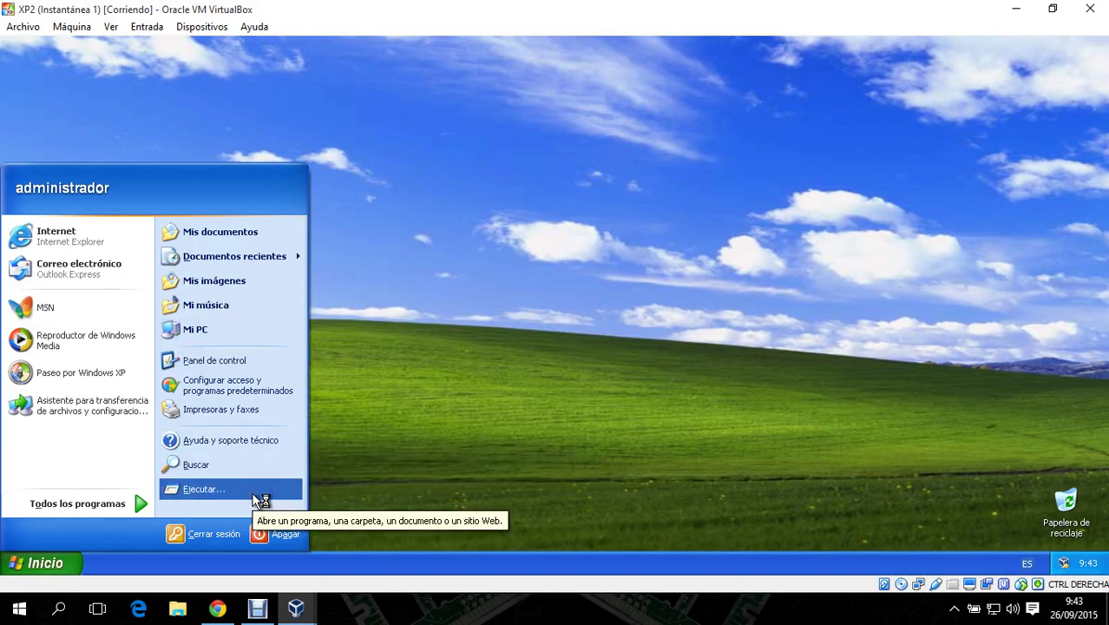
- Refresh the XP2 desktop, log the administrator off, and bring the XP machine to the front
{"action": "right_click", "coordinate": [471, 179]}
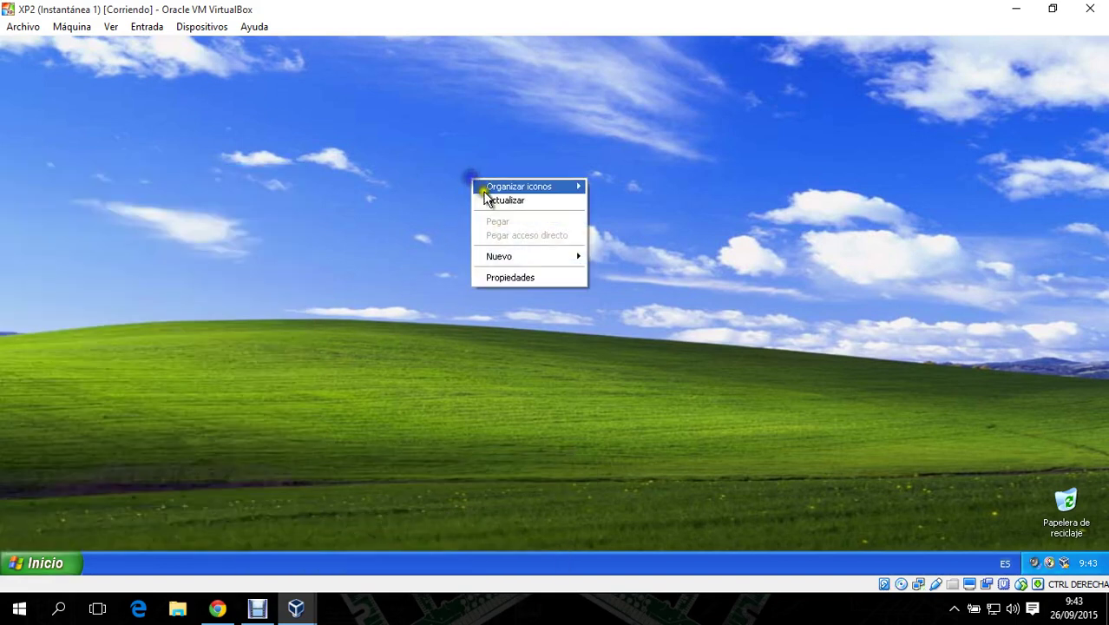
{"action": "left_click", "coordinate": [538, 200]}
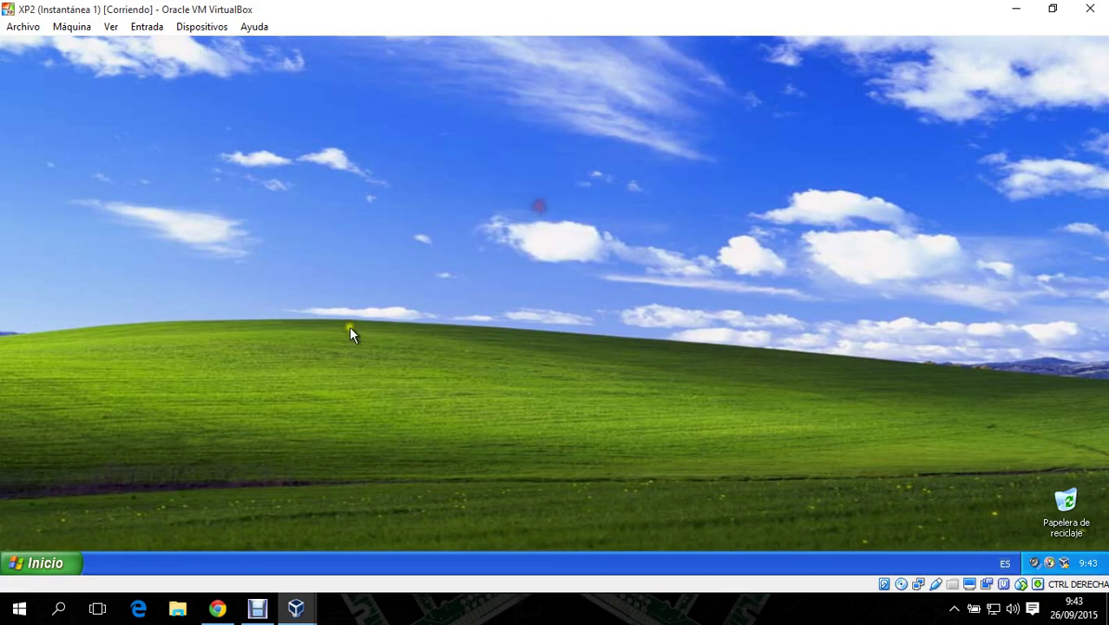
{"action": "left_click", "coordinate": [49, 563]}
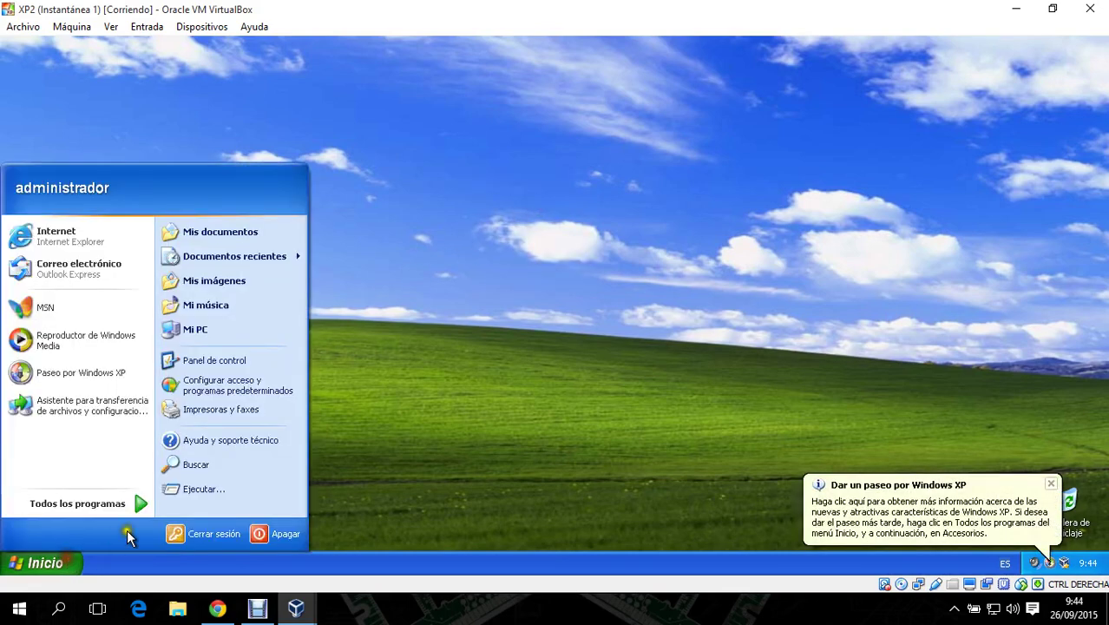
{"action": "left_click", "coordinate": [213, 534]}
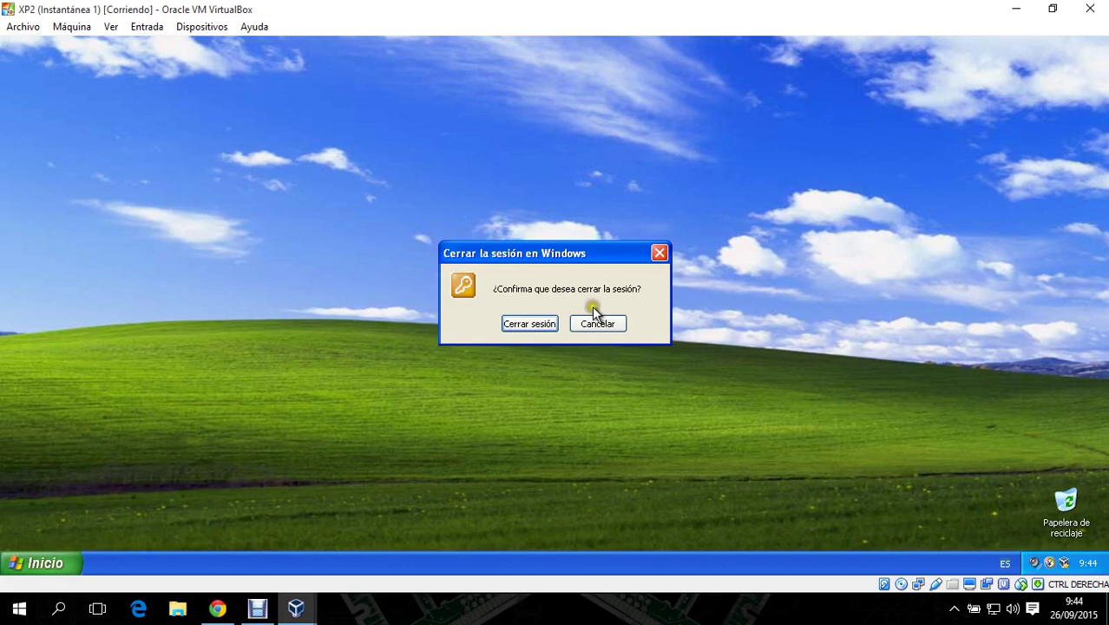
{"action": "left_click", "coordinate": [527, 323]}
{"action": "mouse_move", "coordinate": [297, 608]}
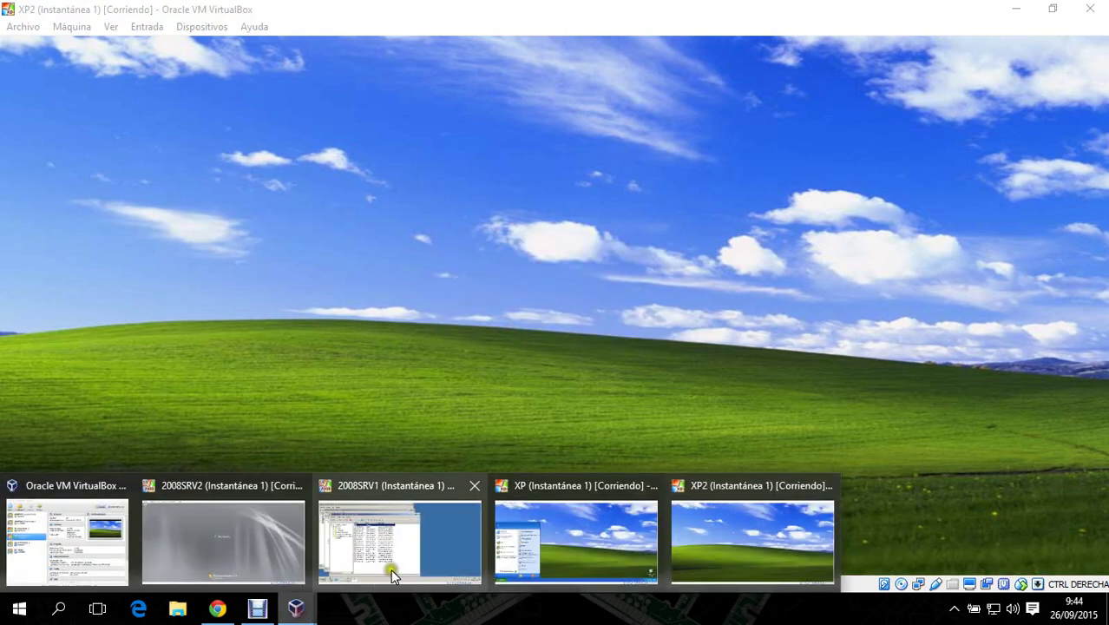
{"action": "left_click", "coordinate": [581, 524]}
- On the XP machine, confirm logging off the current session and bring up the logon prompt
{"action": "left_click", "coordinate": [224, 536]}
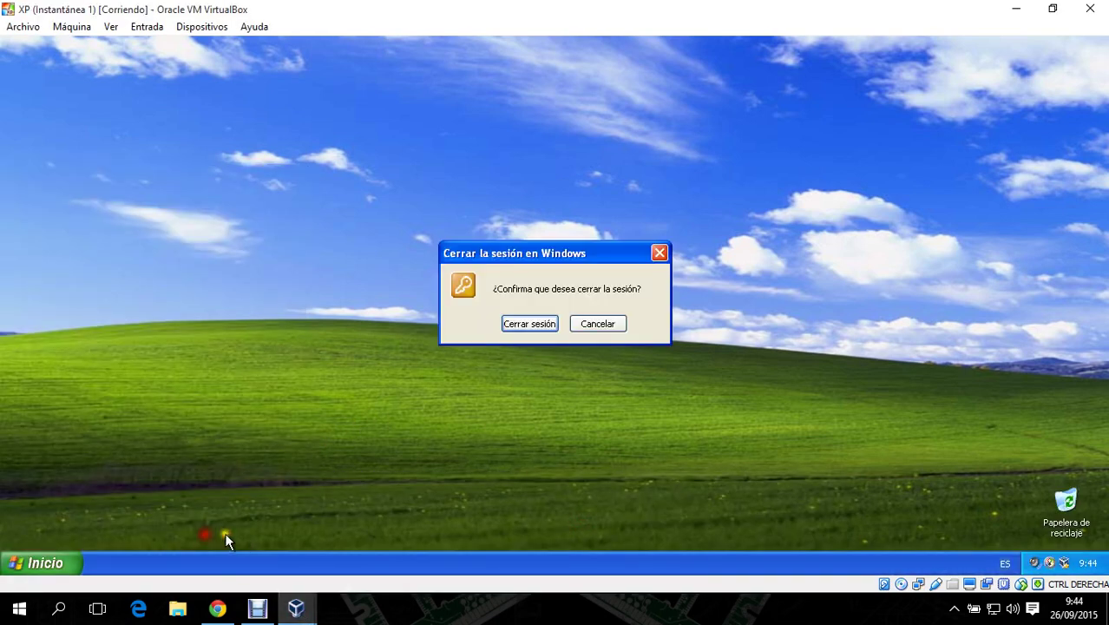
{"action": "left_click", "coordinate": [529, 325]}
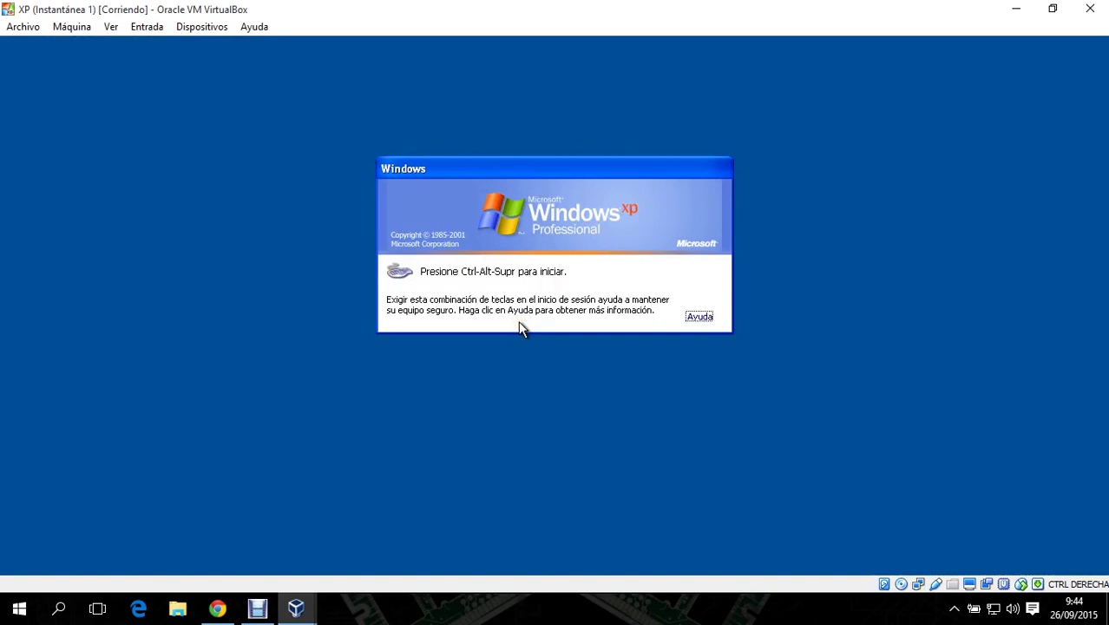
{"action": "key", "text": "ctrl+alt+Delete"}
- Log on as administrador to the NETWORKSERVICES domain with the administrator password
{"action": "left_click", "coordinate": [513, 282]}
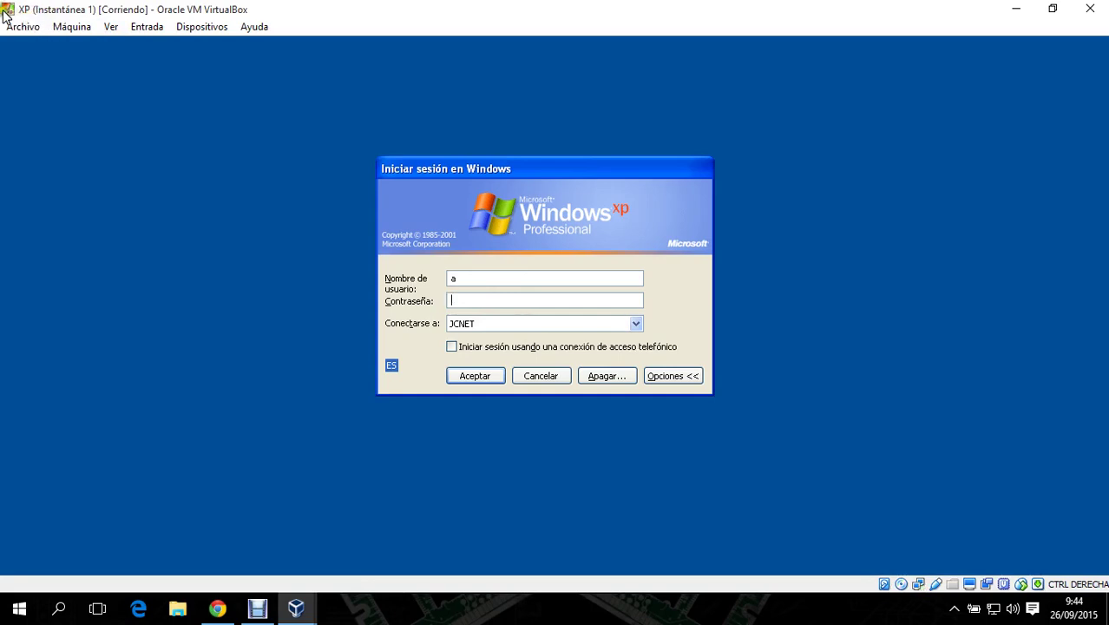
{"action": "left_click", "coordinate": [486, 322]}
{"action": "left_click", "coordinate": [517, 350]}
{"action": "left_click", "coordinate": [473, 278]}
{"action": "type", "text": "dministrador"}
{"action": "key", "text": "Tab"}
{"action": "type", "text": "**********"}
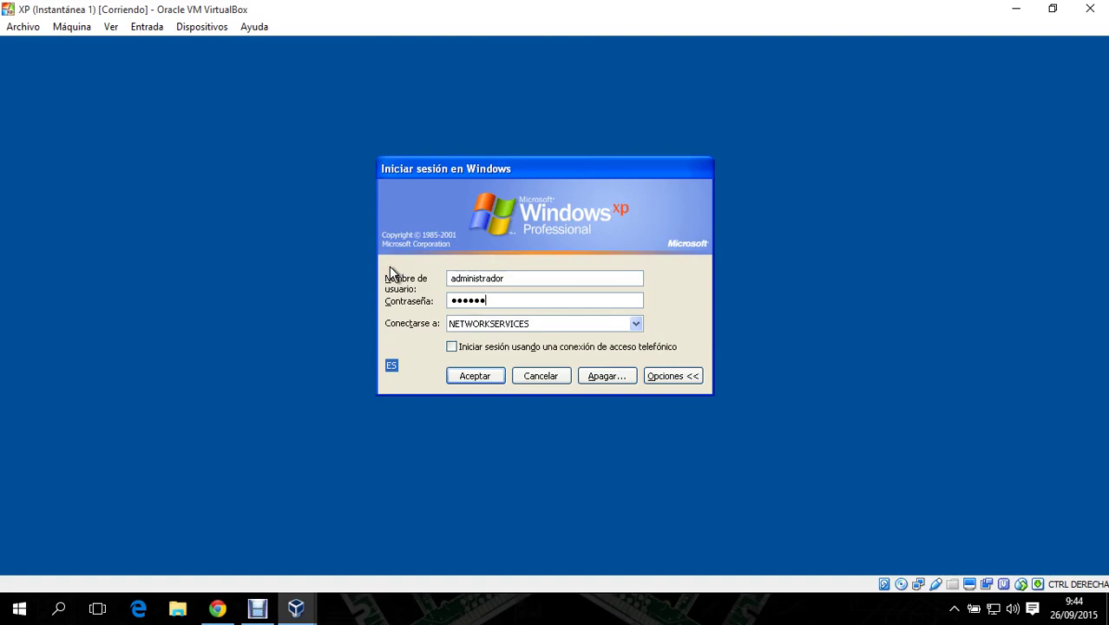
{"action": "key", "text": "Return"}
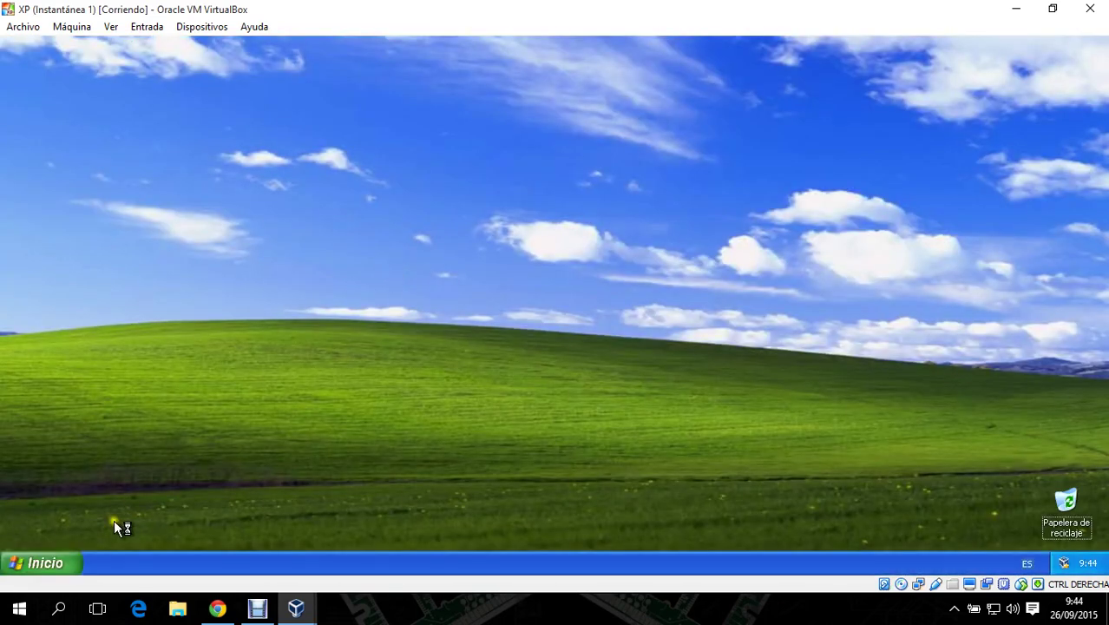
{"action": "left_click", "coordinate": [37, 560]}
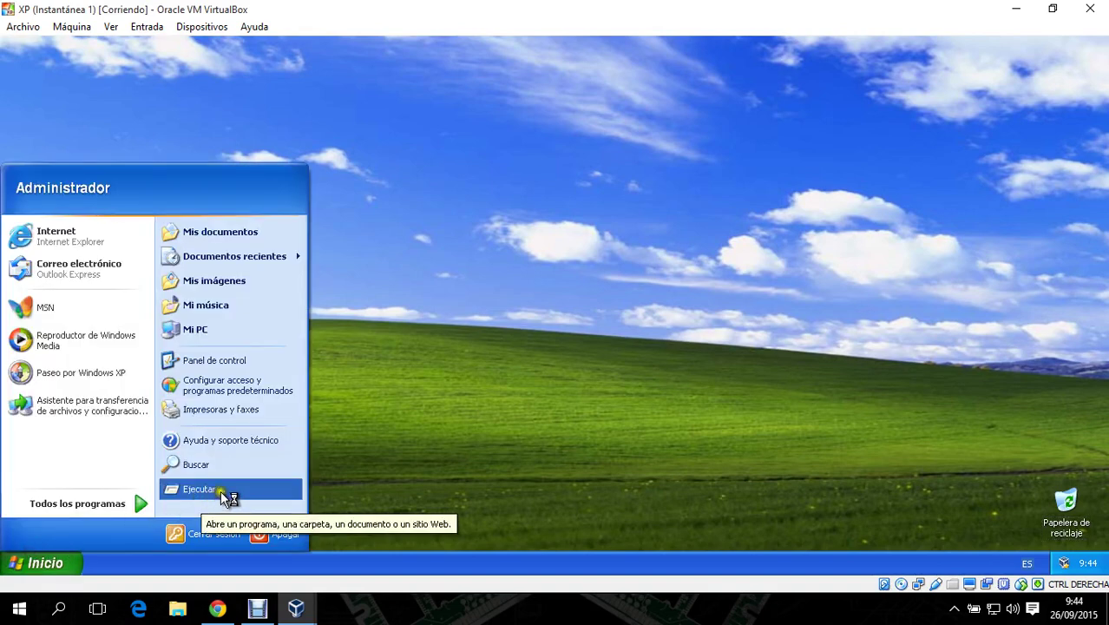
- Log the administrator off the XP machine and bring up the logon prompt
{"action": "left_click", "coordinate": [194, 532]}
{"action": "left_click", "coordinate": [533, 323]}
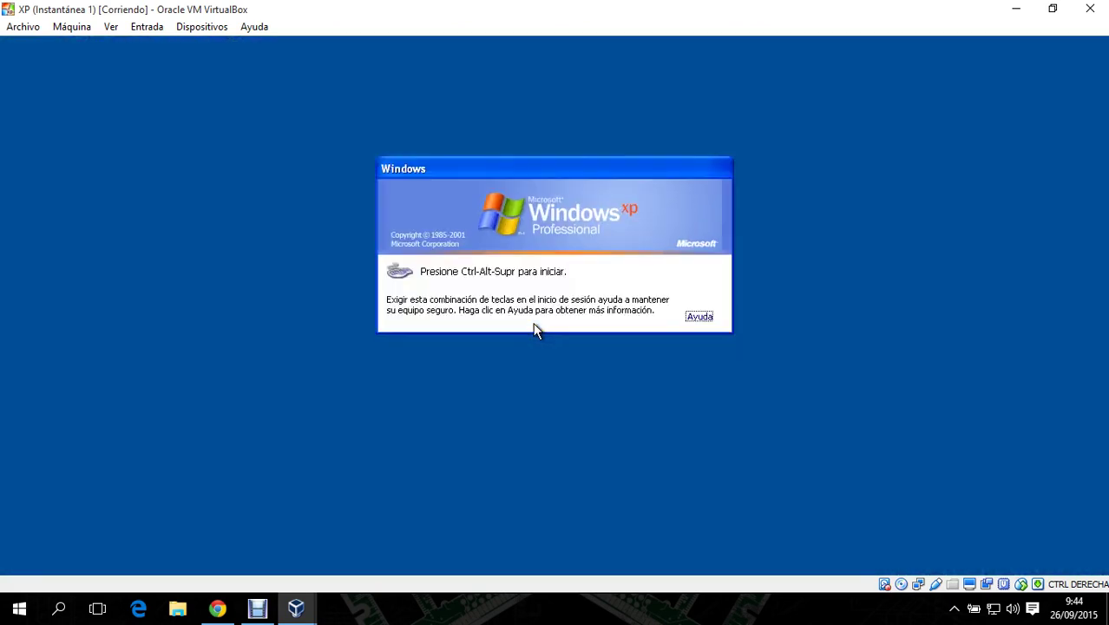
{"action": "key", "text": "ctrl+alt+Delete"}
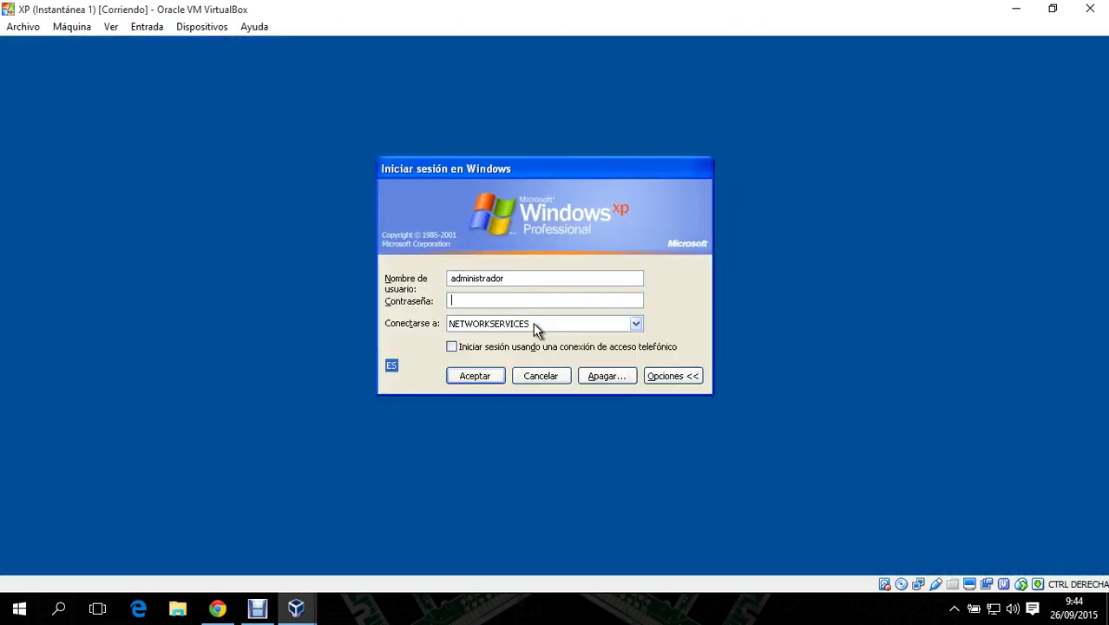
- Log on as administrador to JCNET, re-entering the password after the logon failure
{"action": "left_click", "coordinate": [533, 323]}
{"action": "left_click", "coordinate": [528, 338]}
{"action": "left_click", "coordinate": [498, 301]}
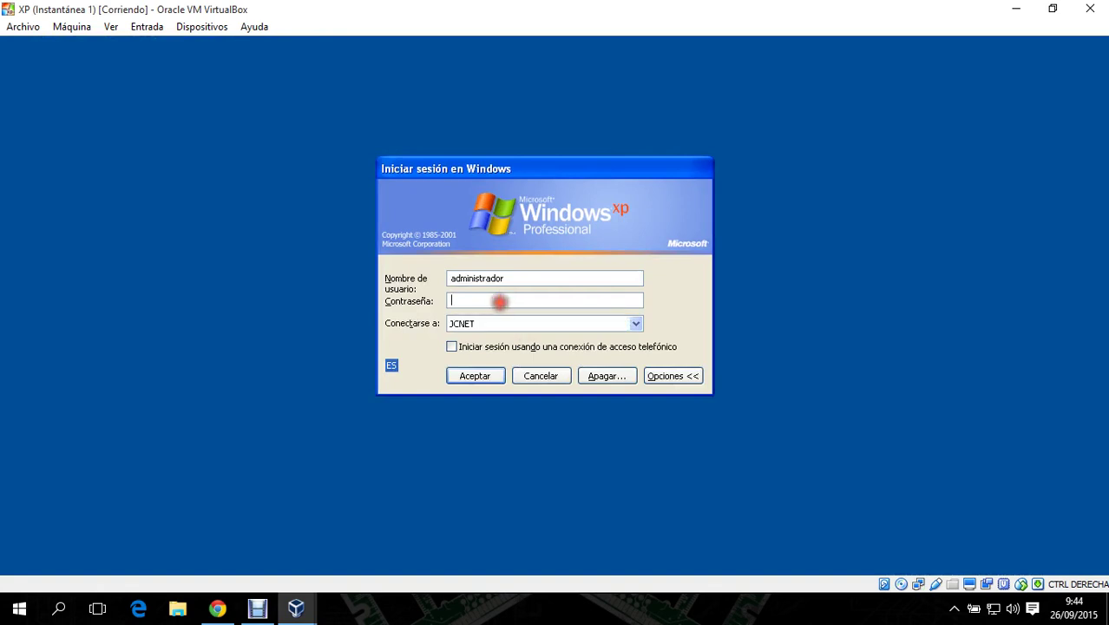
{"action": "type", "text": "aaaaaaaa"}
{"action": "key", "text": "Return"}
{"action": "key", "text": "Return"}
{"action": "type", "text": "aaaa"}
{"action": "type", "text": "123"}
{"action": "key", "text": "Return"}
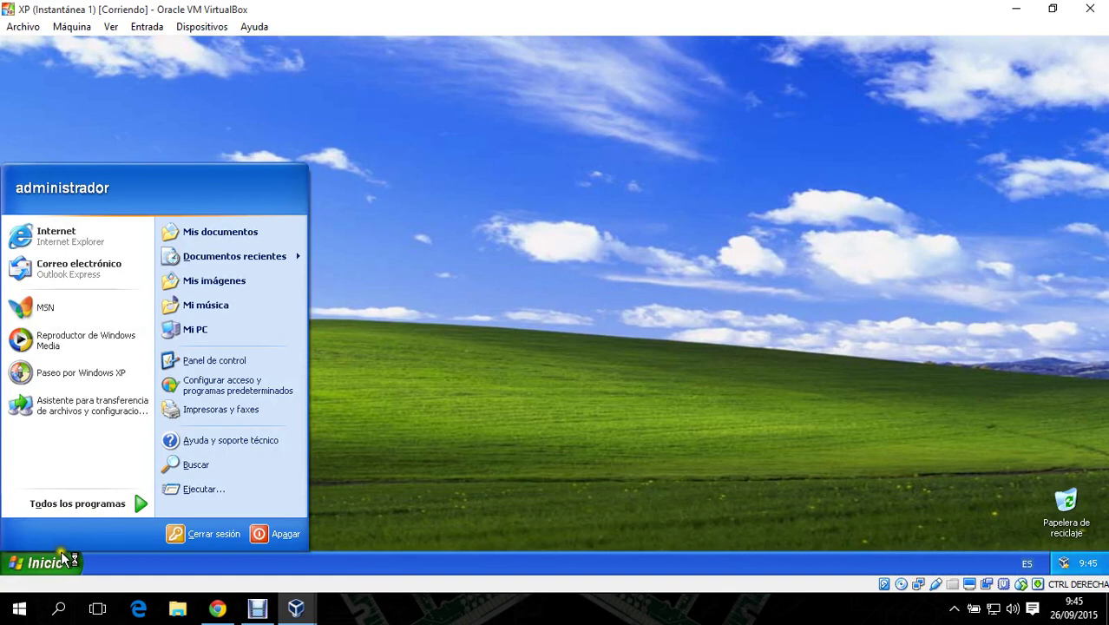
- Log the administrator off the XP machine and bring up the logon prompt
{"action": "left_click", "coordinate": [201, 534]}
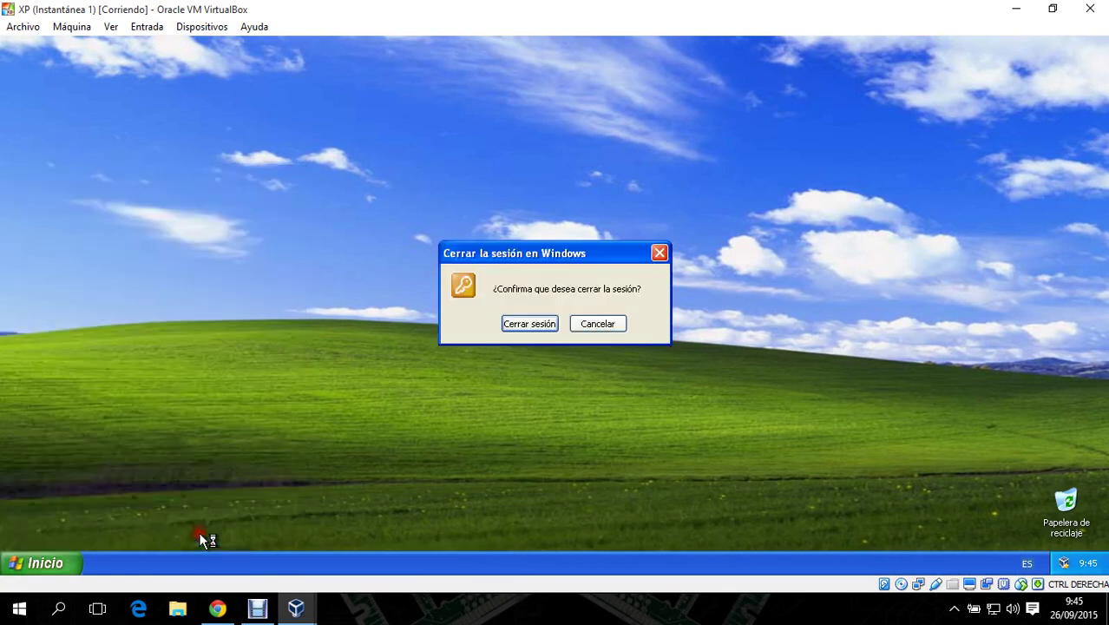
{"action": "left_click", "coordinate": [529, 323]}
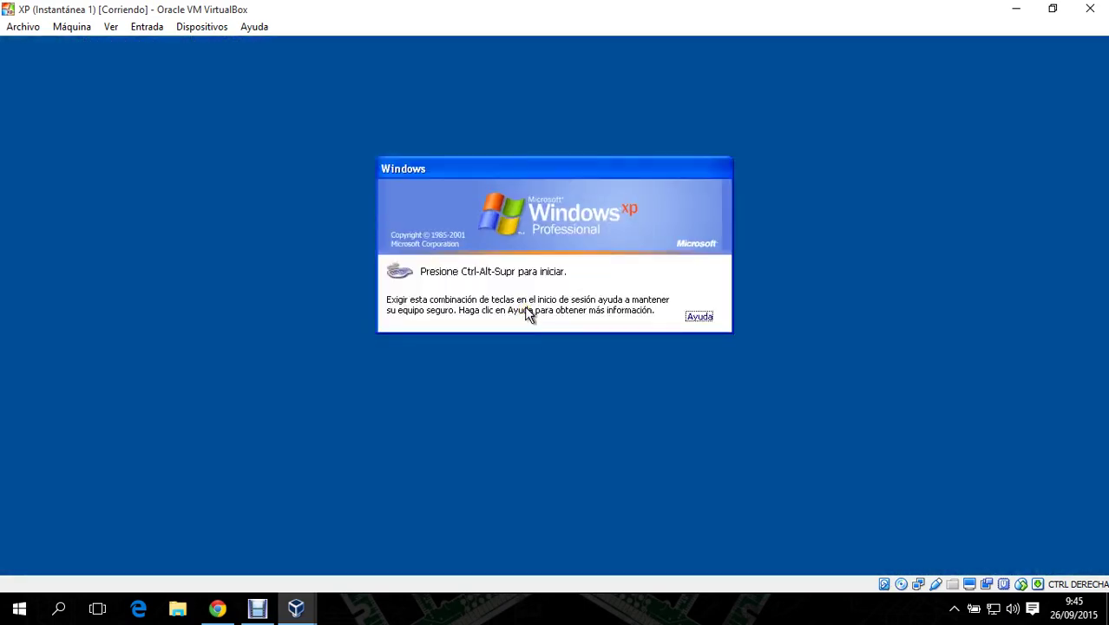
{"action": "key", "text": "ctrl+Delete"}
- Try logging on as user a to NETWORKSERVICES and dismiss the resulting logon failure
{"action": "left_click", "coordinate": [515, 322]}
{"action": "left_click", "coordinate": [508, 338]}
{"action": "left_click", "coordinate": [477, 298]}
{"action": "double_click", "coordinate": [497, 277]}
{"action": "type", "text": "a"}
{"action": "left_click", "coordinate": [478, 299]}
{"action": "type", "text": "12345678"}
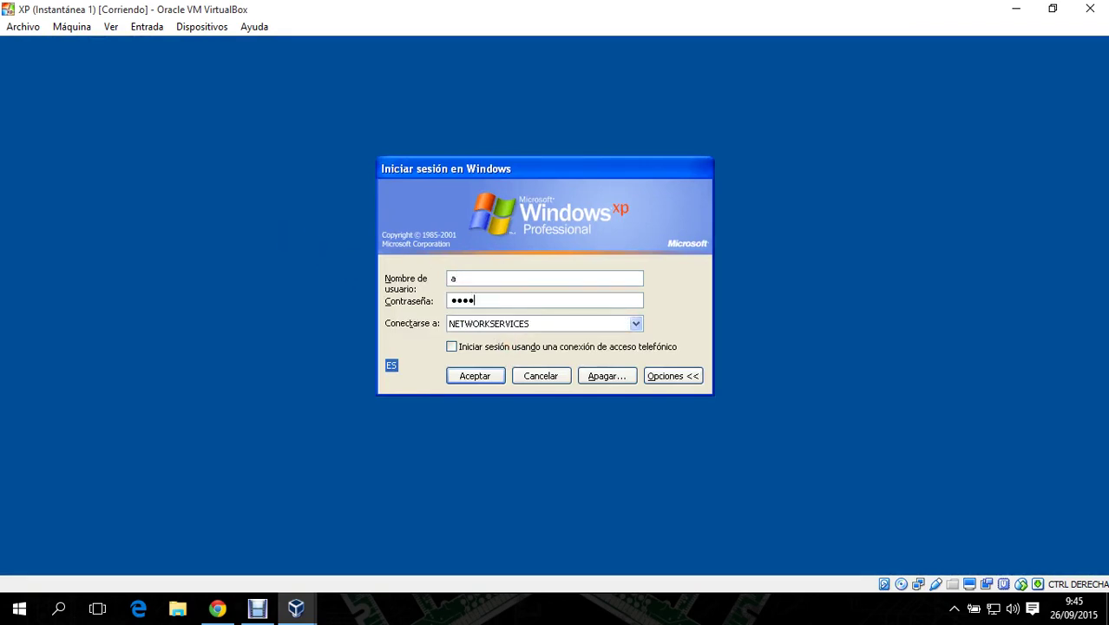
{"action": "key", "text": "Return"}
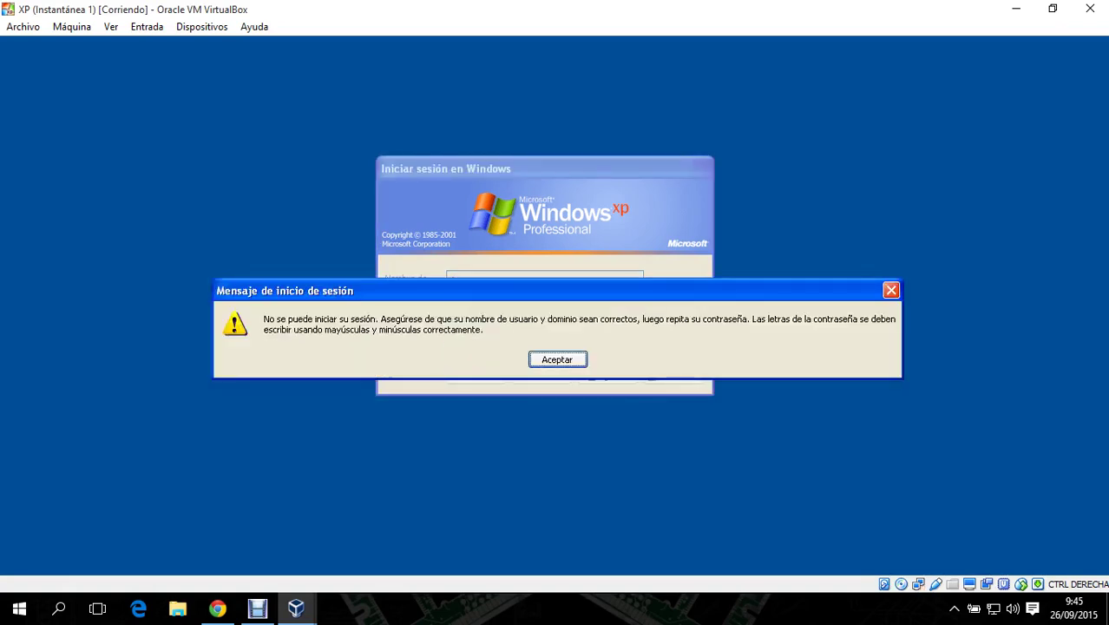
{"action": "key", "text": "Return"}
- Log user a on to the JCNET domain with user a's password
{"action": "left_click", "coordinate": [481, 323]}
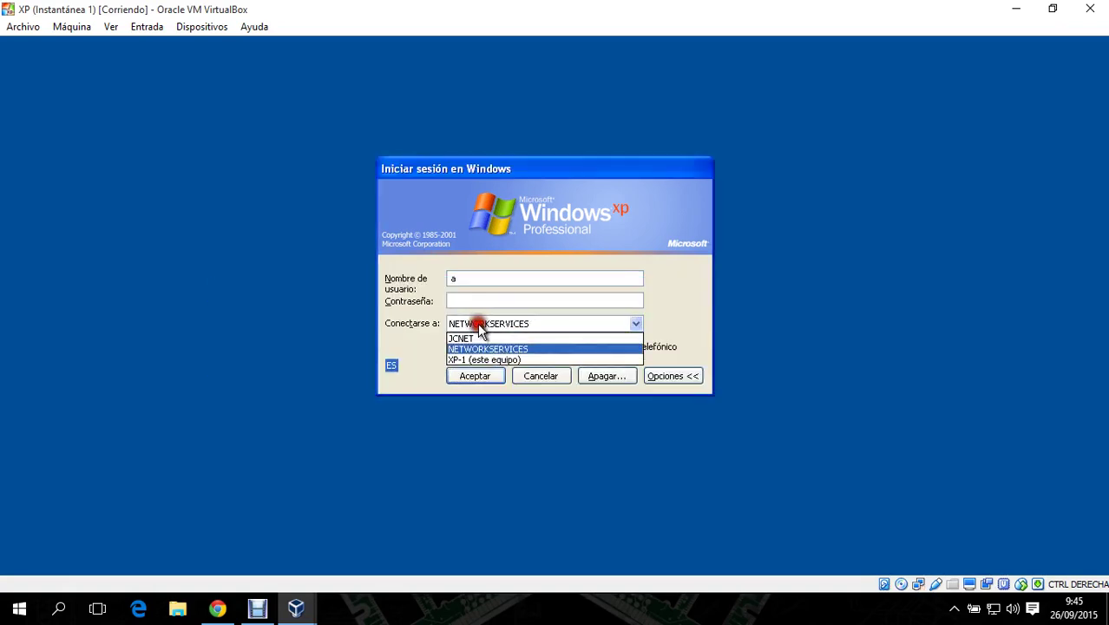
{"action": "left_click", "coordinate": [478, 339]}
{"action": "left_click", "coordinate": [478, 299]}
{"action": "type", "text": "1234567"}
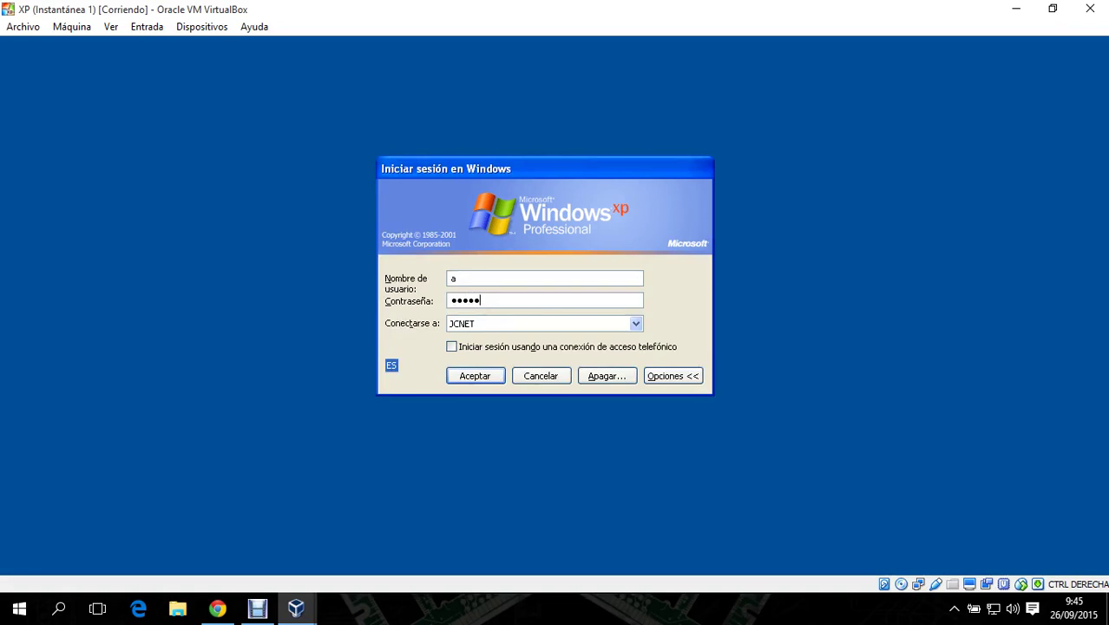
{"action": "key", "text": "Return"}
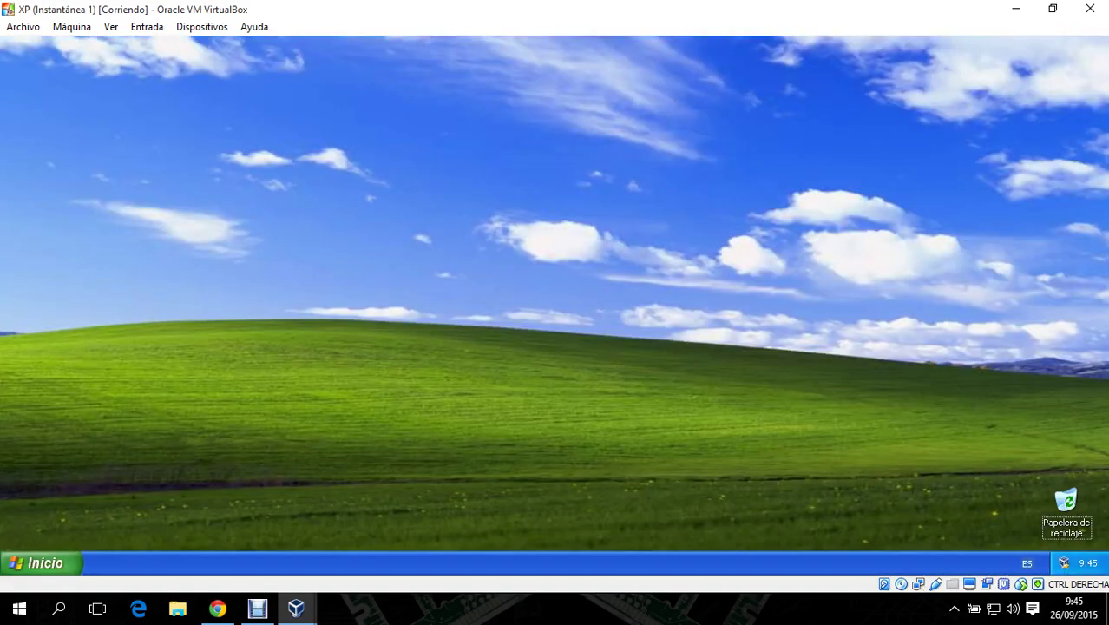